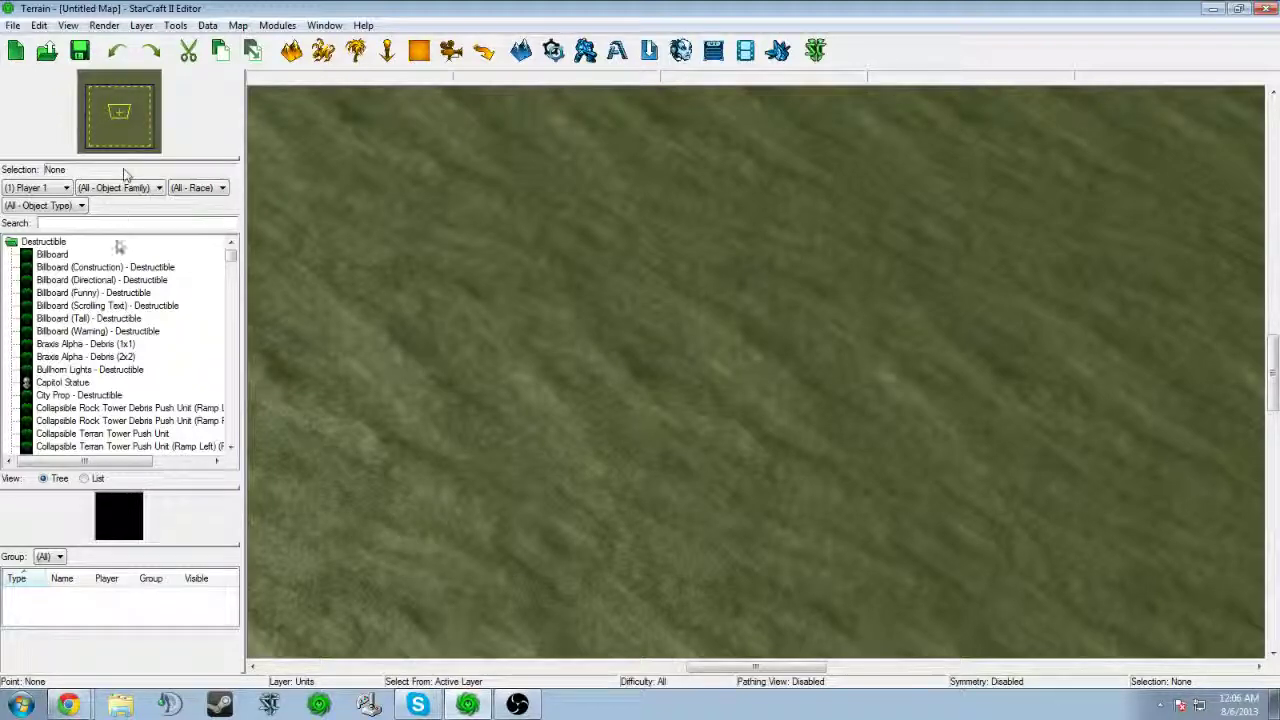
Step: Find the Immortal unit and place several of them for Player 1 across the terrain
{"action": "left_click", "coordinate": [132, 224]}
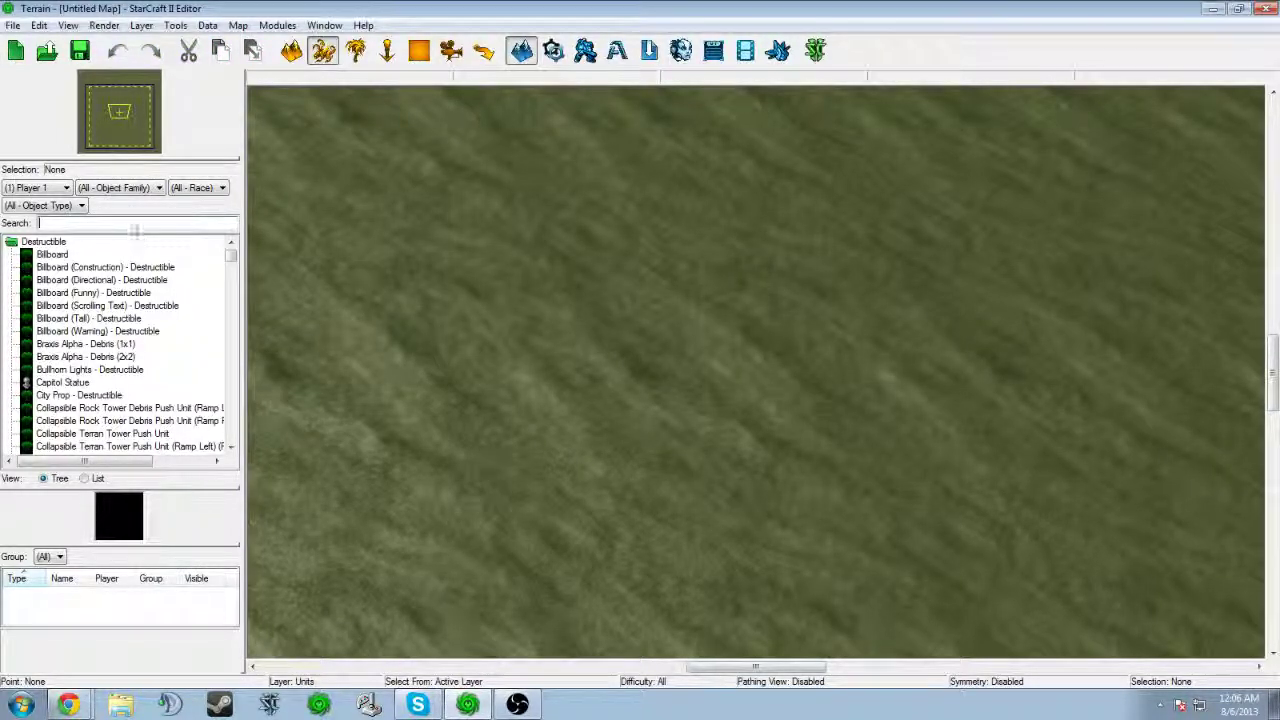
{"action": "type", "text": "dr"}
{"action": "key", "text": "BackSpace"}
{"action": "key", "text": "BackSpace"}
{"action": "type", "text": "Immorta"}
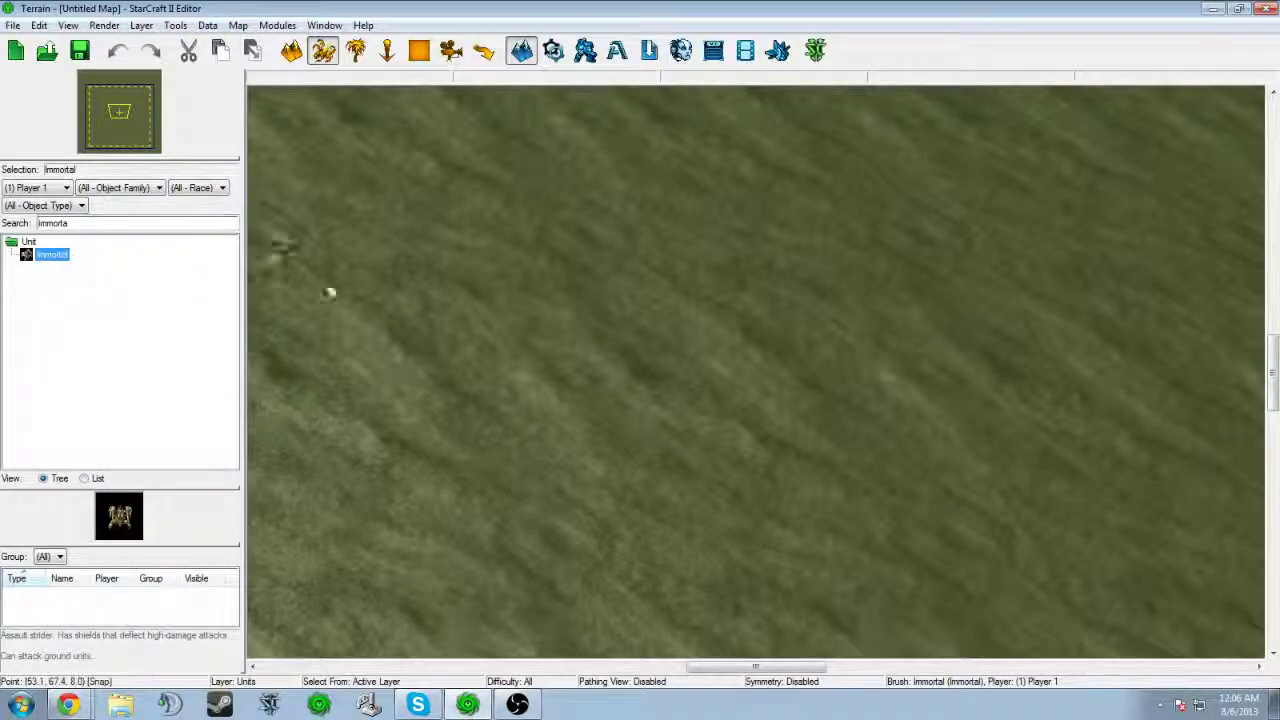
{"action": "left_click", "coordinate": [394, 265]}
{"action": "left_click", "coordinate": [560, 385]}
{"action": "left_click", "coordinate": [640, 277]}
{"action": "left_click", "coordinate": [510, 178]}
{"action": "left_click", "coordinate": [465, 327]}
{"action": "left_click", "coordinate": [430, 447]}
{"action": "left_click", "coordinate": [663, 396]}
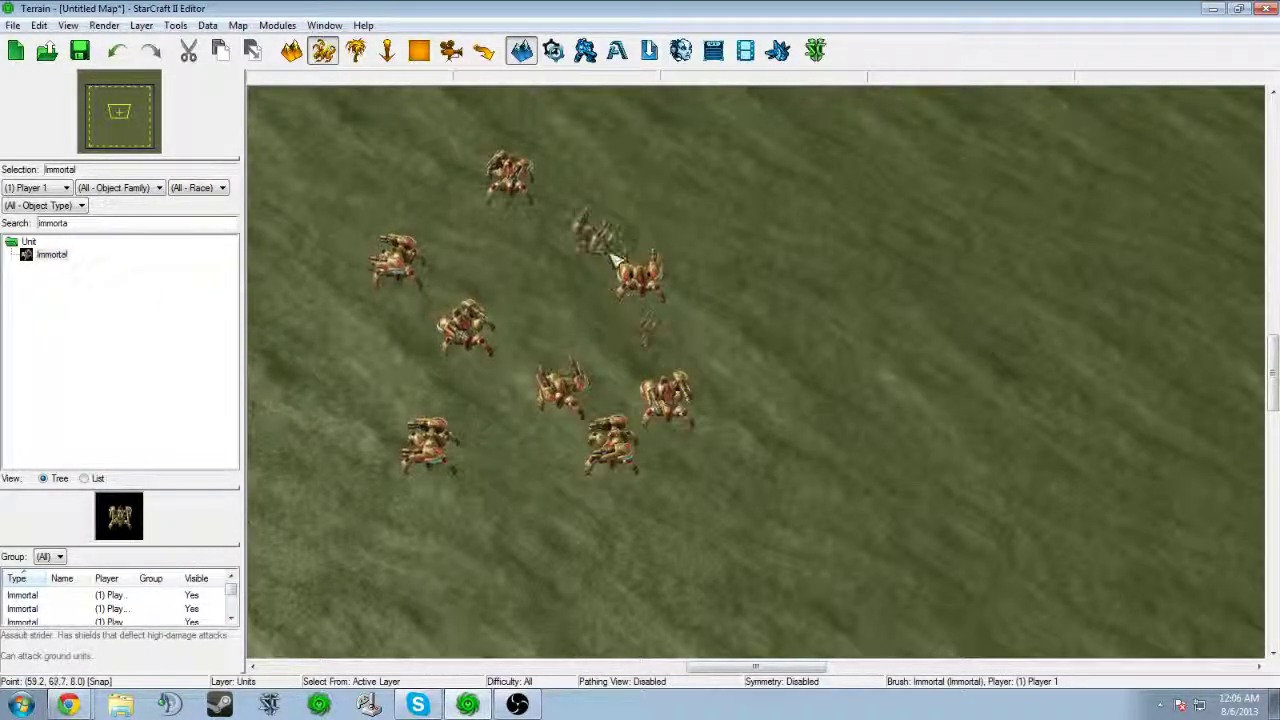
Step: Open the Data module and reorder the data types so Units, Weapons and Effects come first
{"action": "key", "text": "F7"}
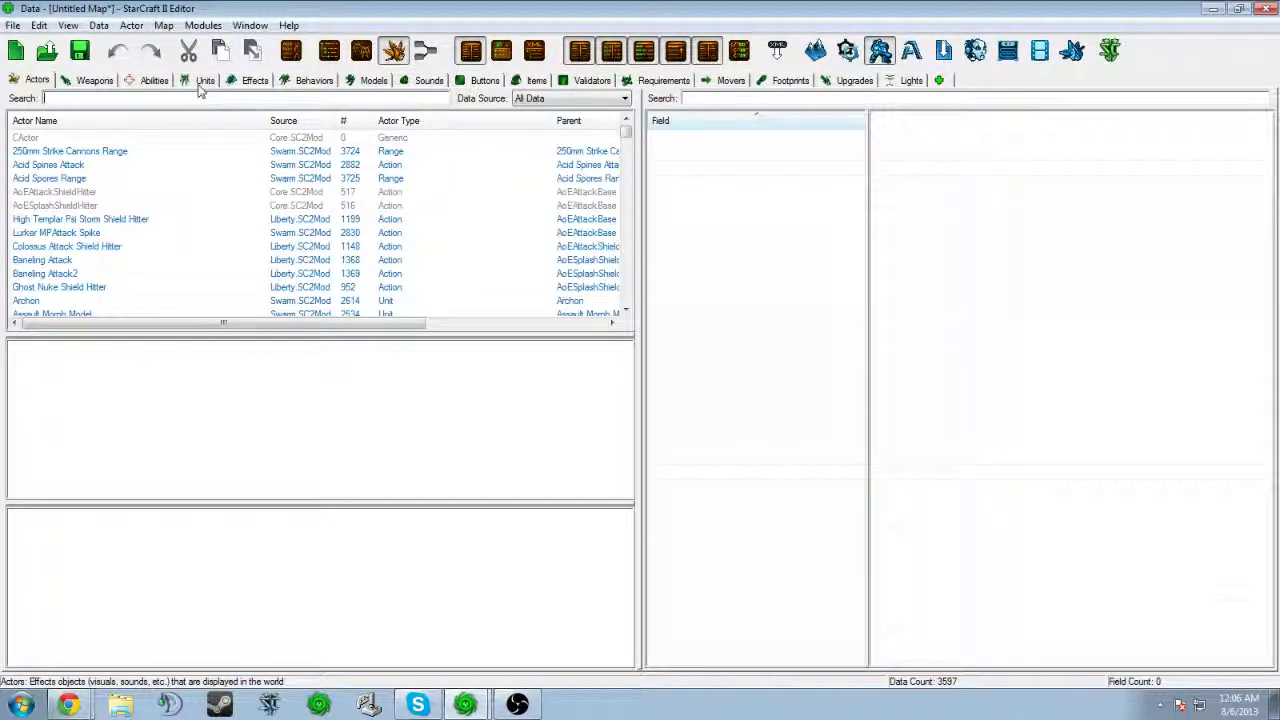
{"action": "left_click", "coordinate": [200, 80]}
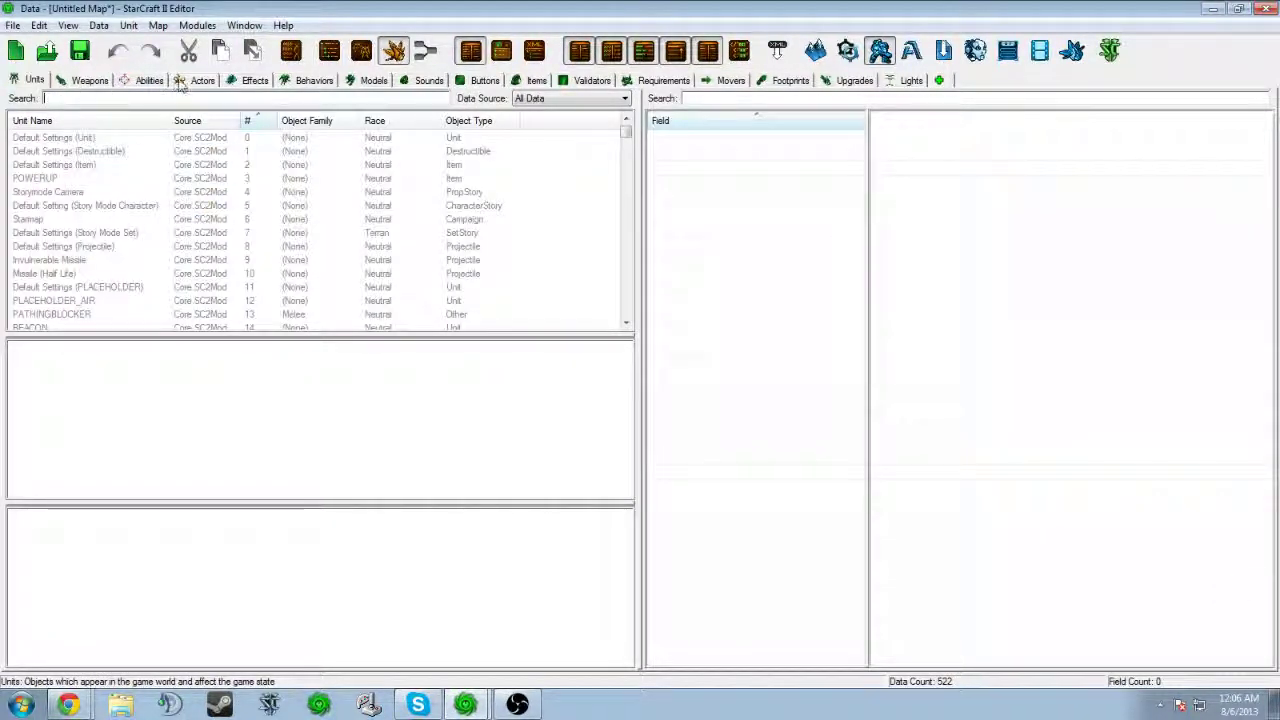
{"action": "left_click", "coordinate": [256, 81]}
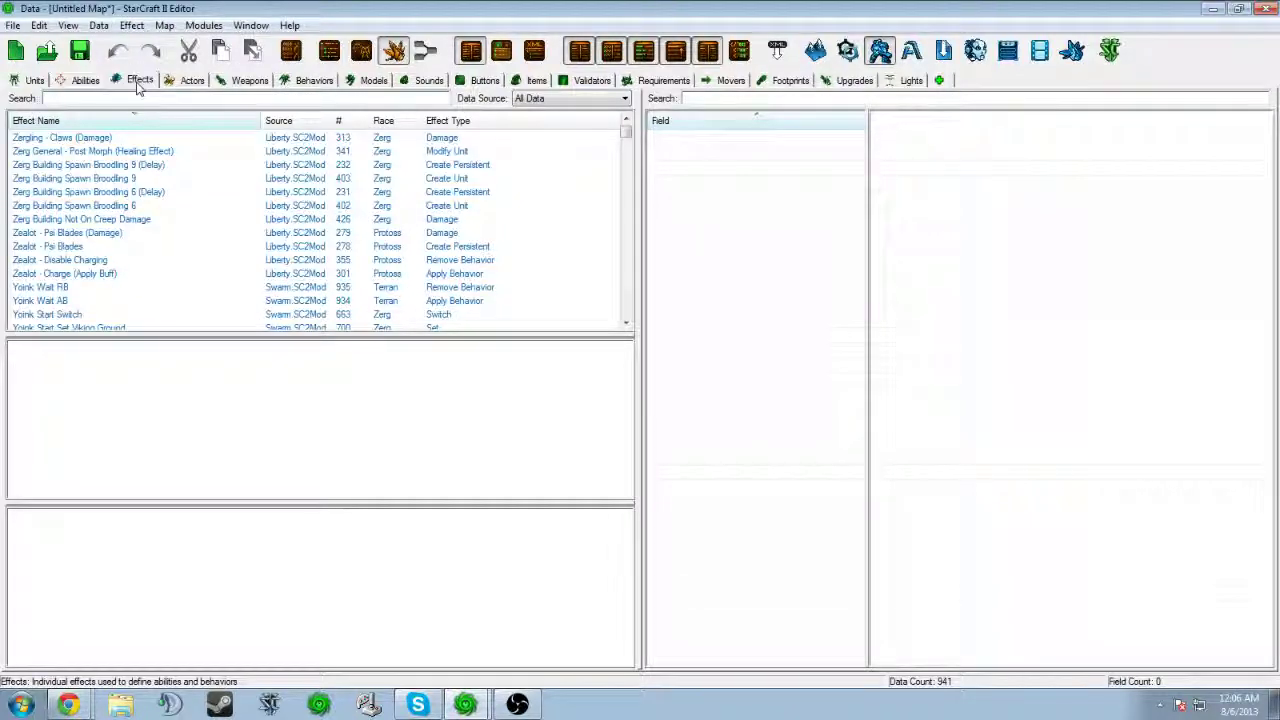
{"action": "left_click", "coordinate": [247, 80]}
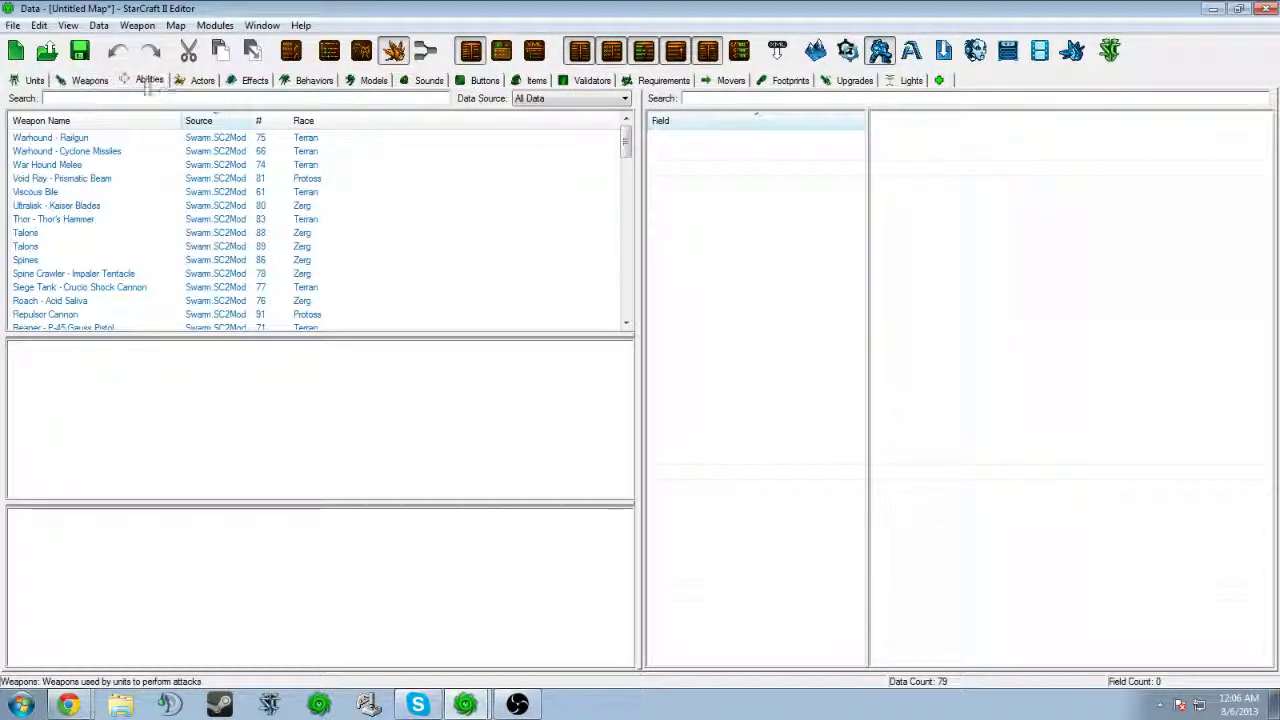
{"action": "left_click", "coordinate": [148, 80]}
{"action": "left_click", "coordinate": [254, 80]}
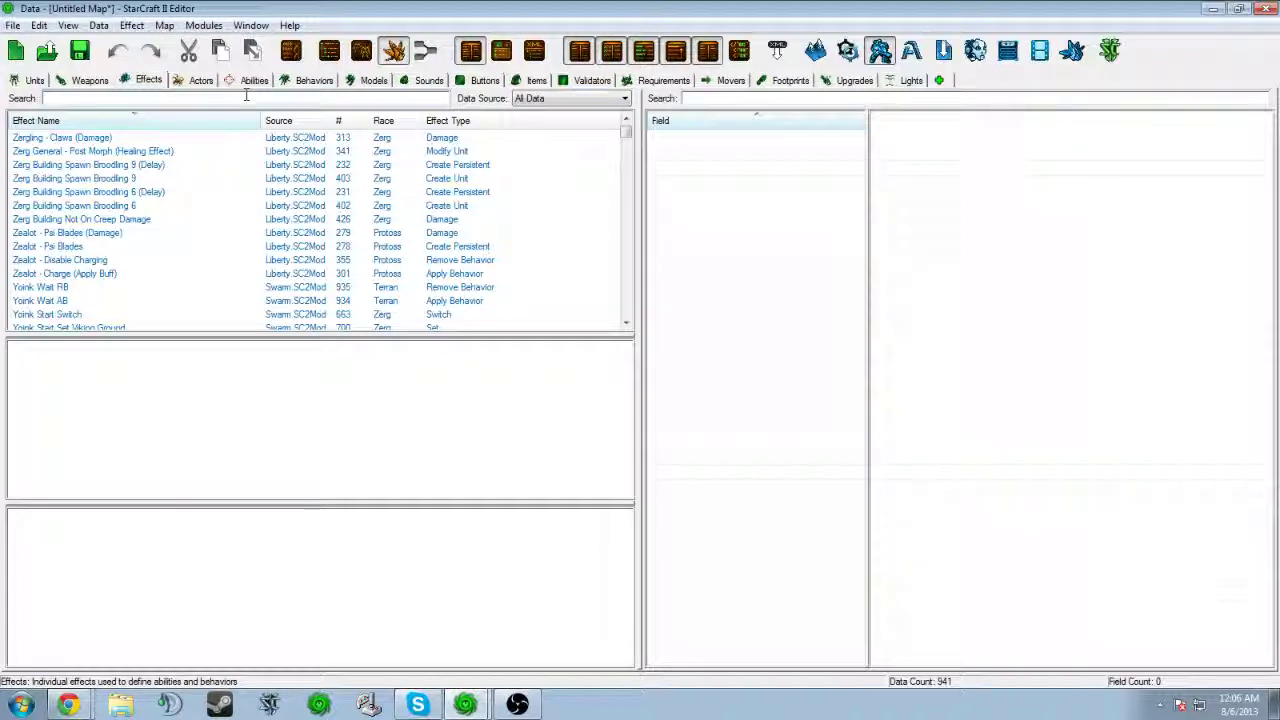
{"action": "left_click", "coordinate": [517, 705]}
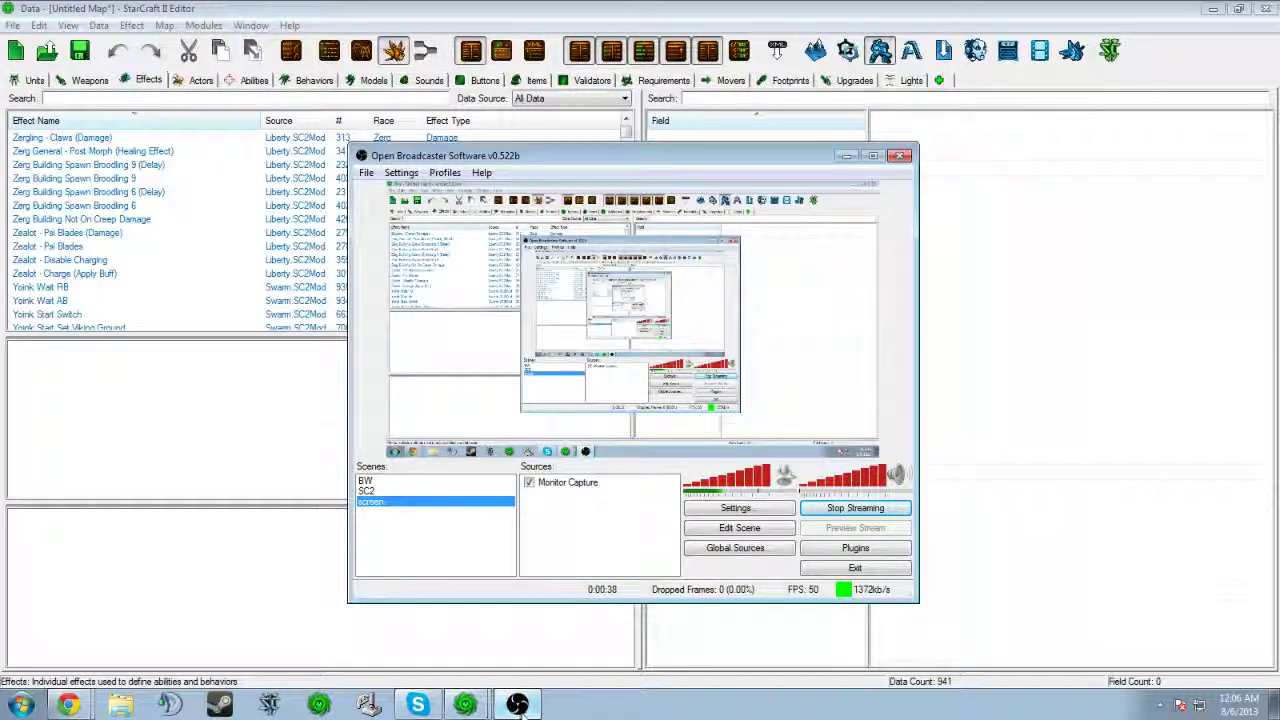
{"action": "left_click", "coordinate": [517, 705]}
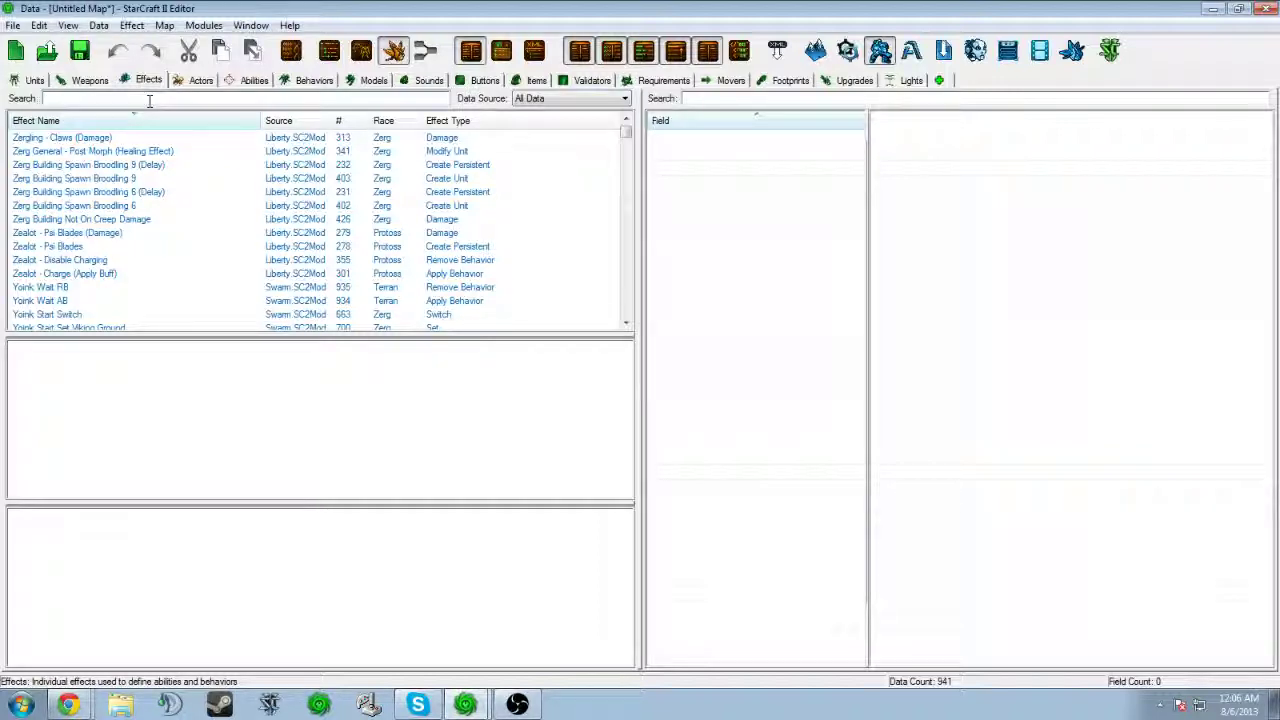
Step: Filter the data for "immo" and view the fields of the Immortal's Phase Disrupters weapon
{"action": "type", "text": "immo"}
{"action": "left_click", "coordinate": [87, 80]}
{"action": "left_click", "coordinate": [65, 139]}
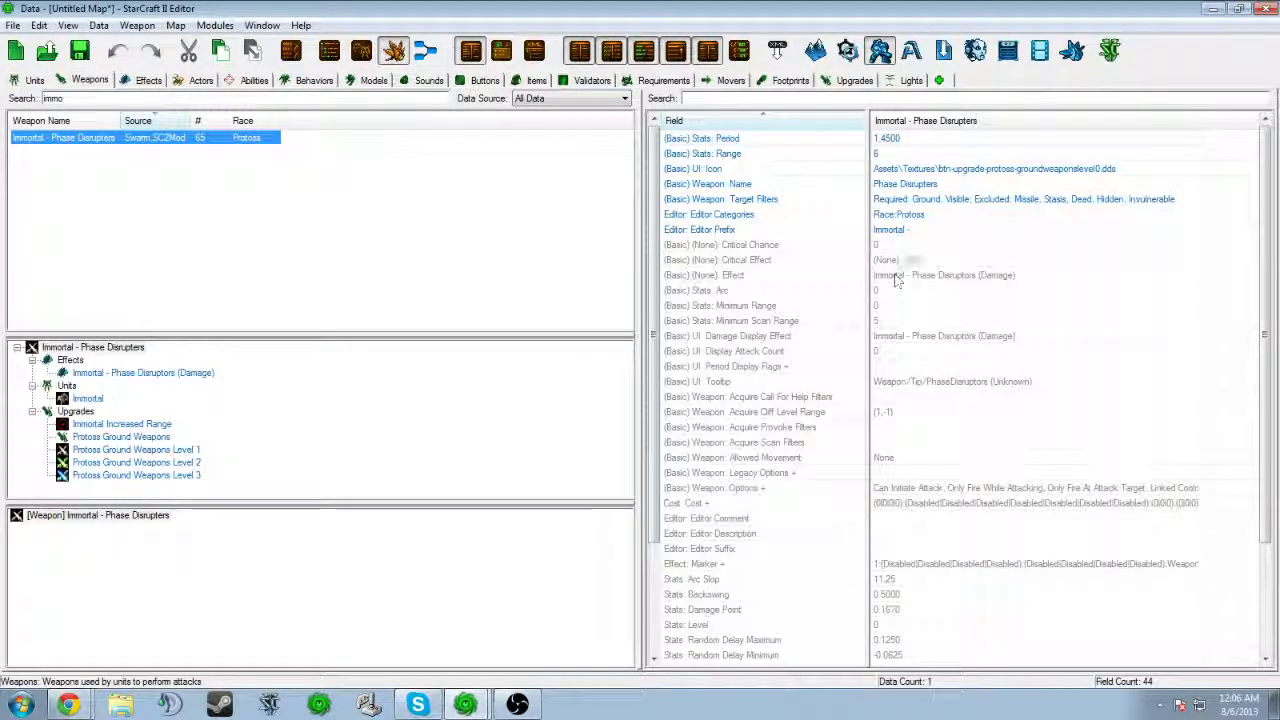
{"action": "left_click", "coordinate": [110, 100]}
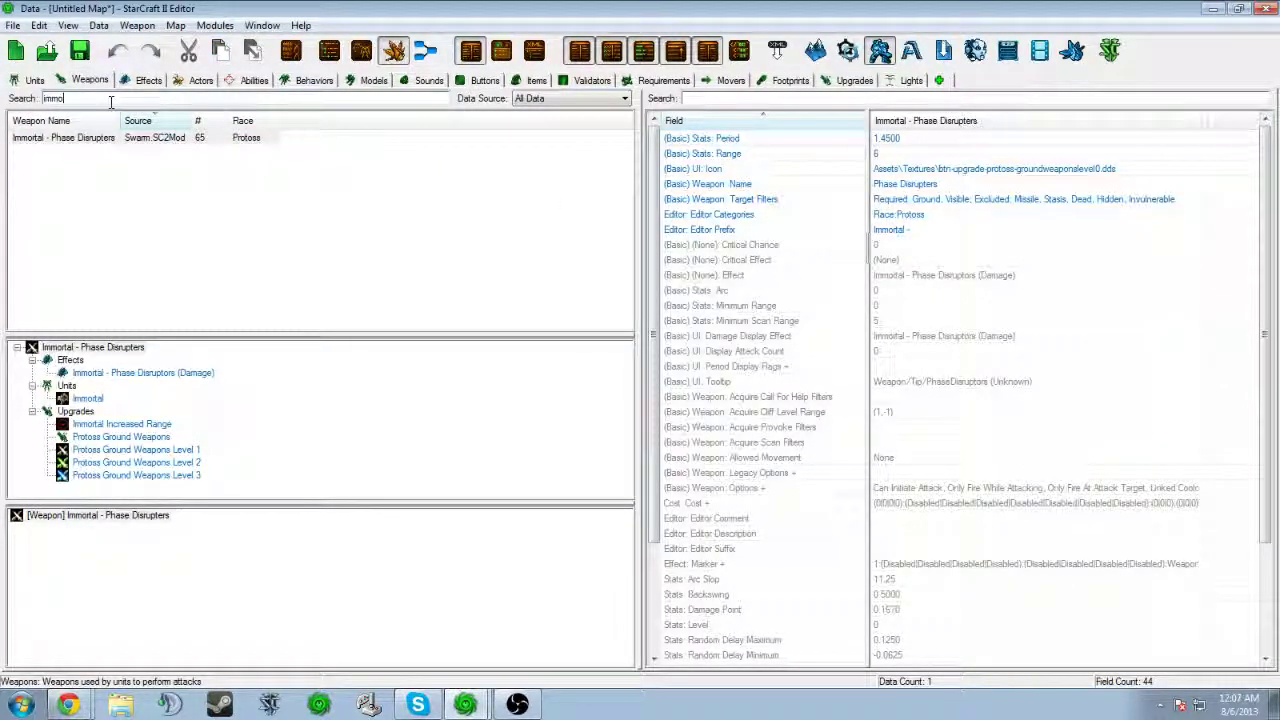
Step: Create a new effect named Immo Set with the suggested ID and the effect type Set
{"action": "left_click", "coordinate": [128, 82]}
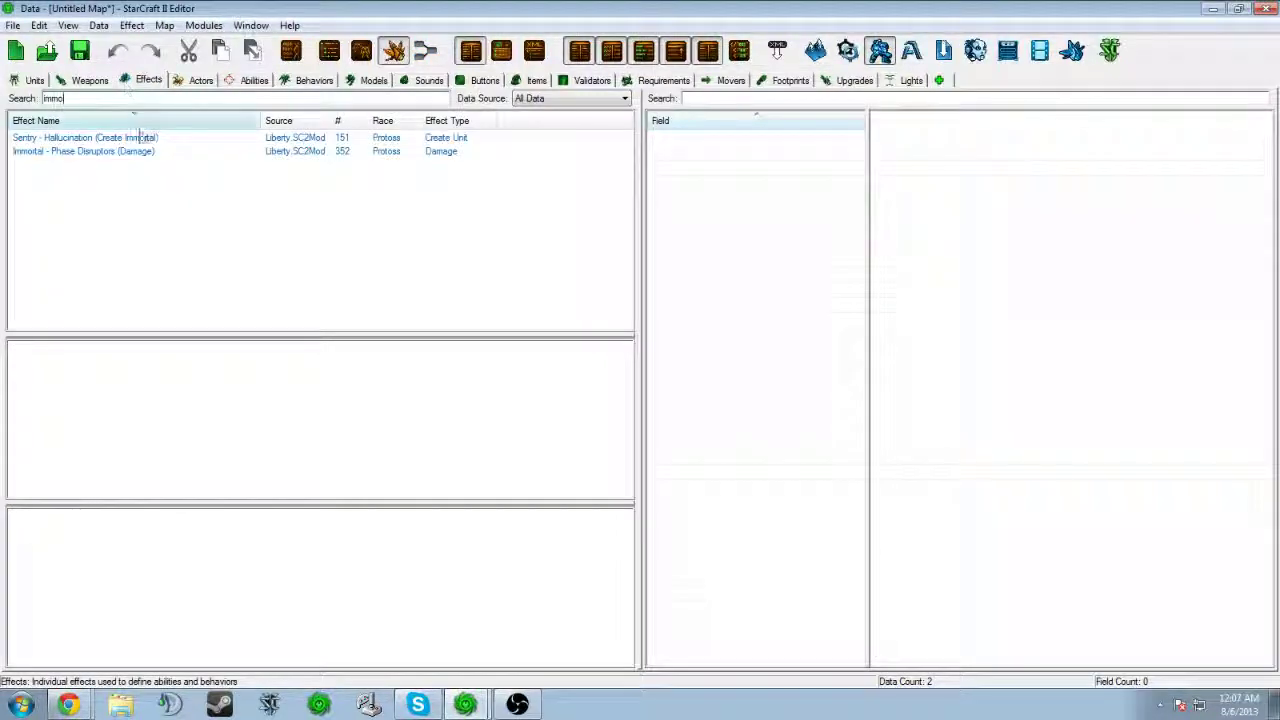
{"action": "right_click", "coordinate": [177, 197]}
{"action": "left_click", "coordinate": [200, 210]}
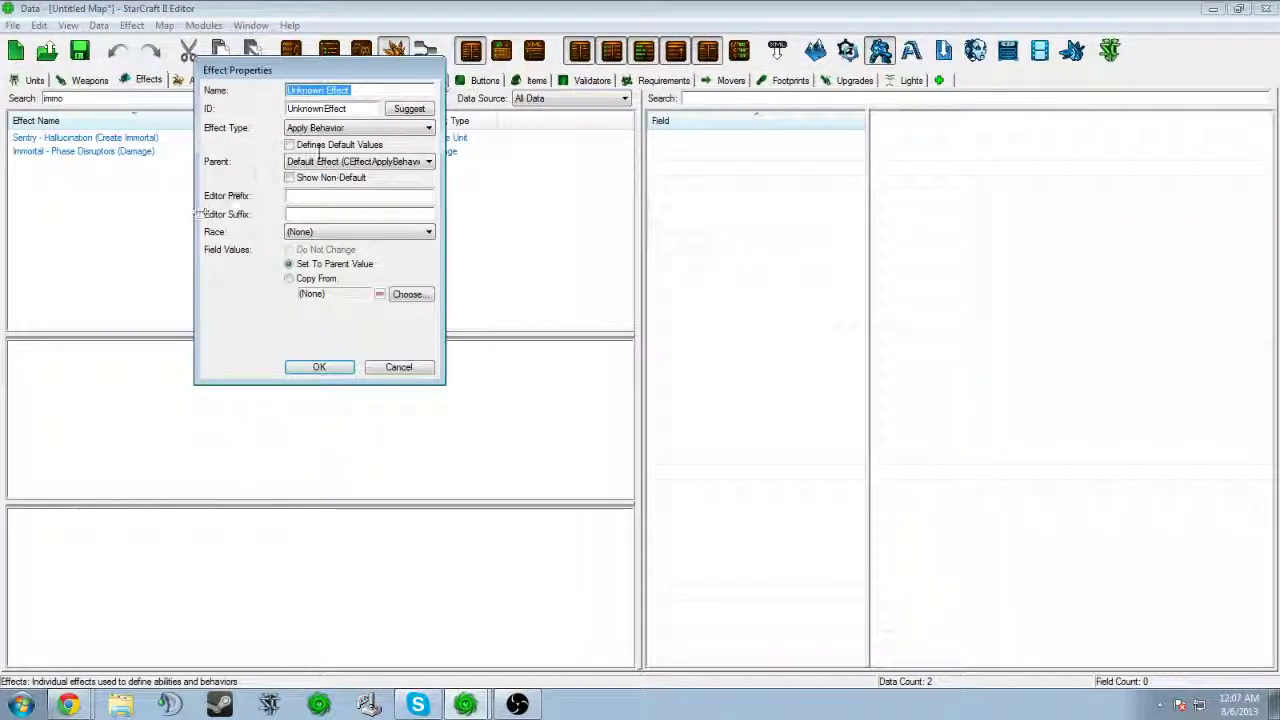
{"action": "type", "text": "Immo"}
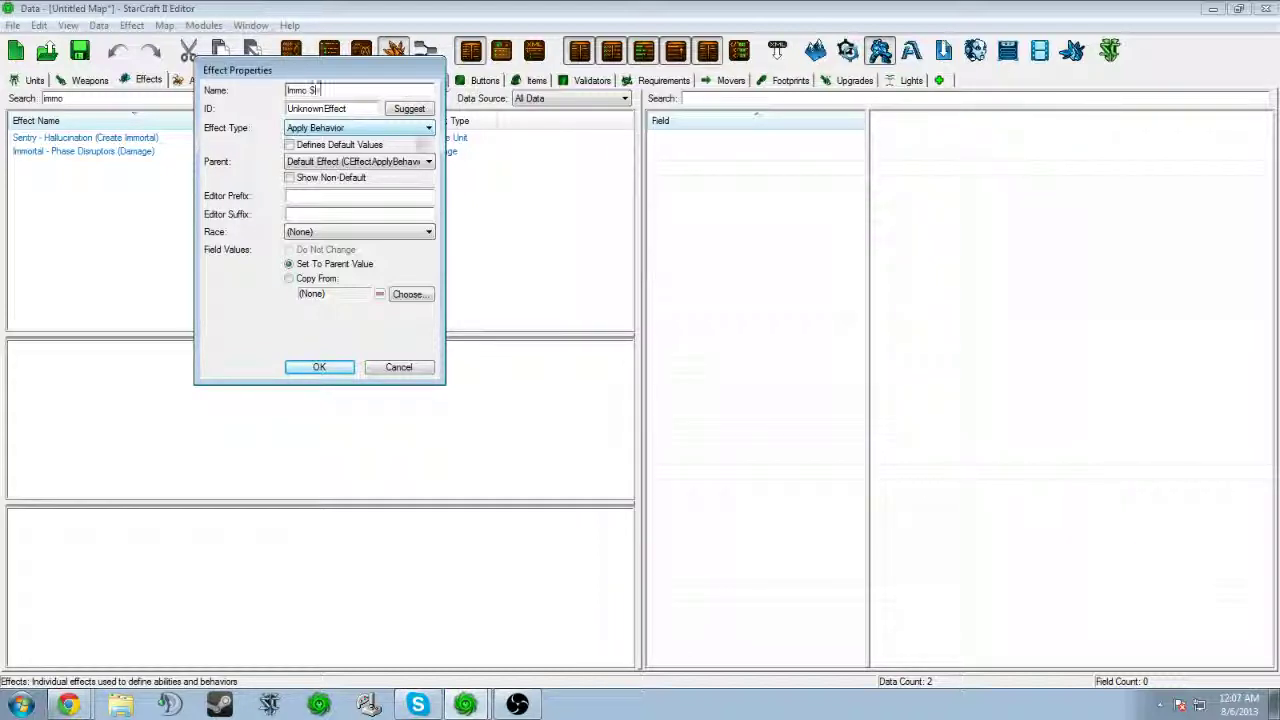
{"action": "type", "text": " Set"}
{"action": "left_click", "coordinate": [409, 110]}
{"action": "left_click", "coordinate": [428, 127]}
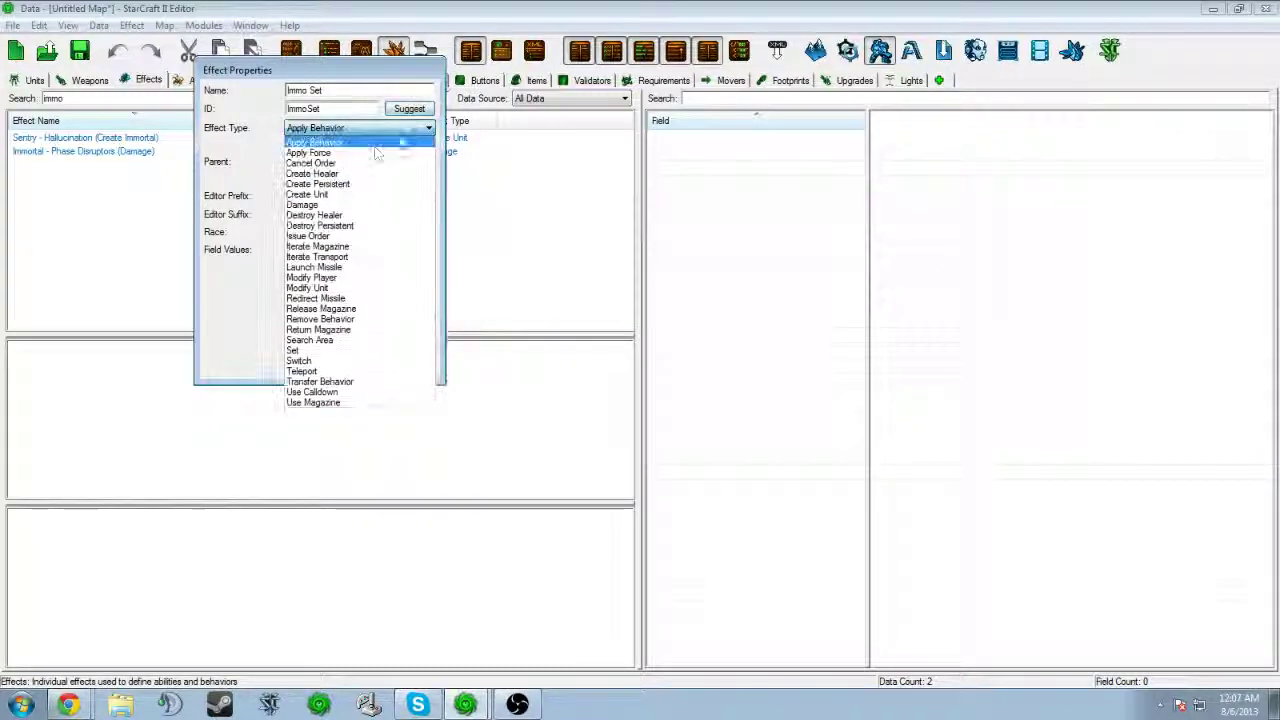
{"action": "left_click", "coordinate": [330, 357]}
{"action": "left_click", "coordinate": [322, 376]}
Step: Create a new effect named Immo Launch with the suggested ID and the effect type Launch Missile
{"action": "right_click", "coordinate": [94, 213]}
{"action": "left_click", "coordinate": [111, 228]}
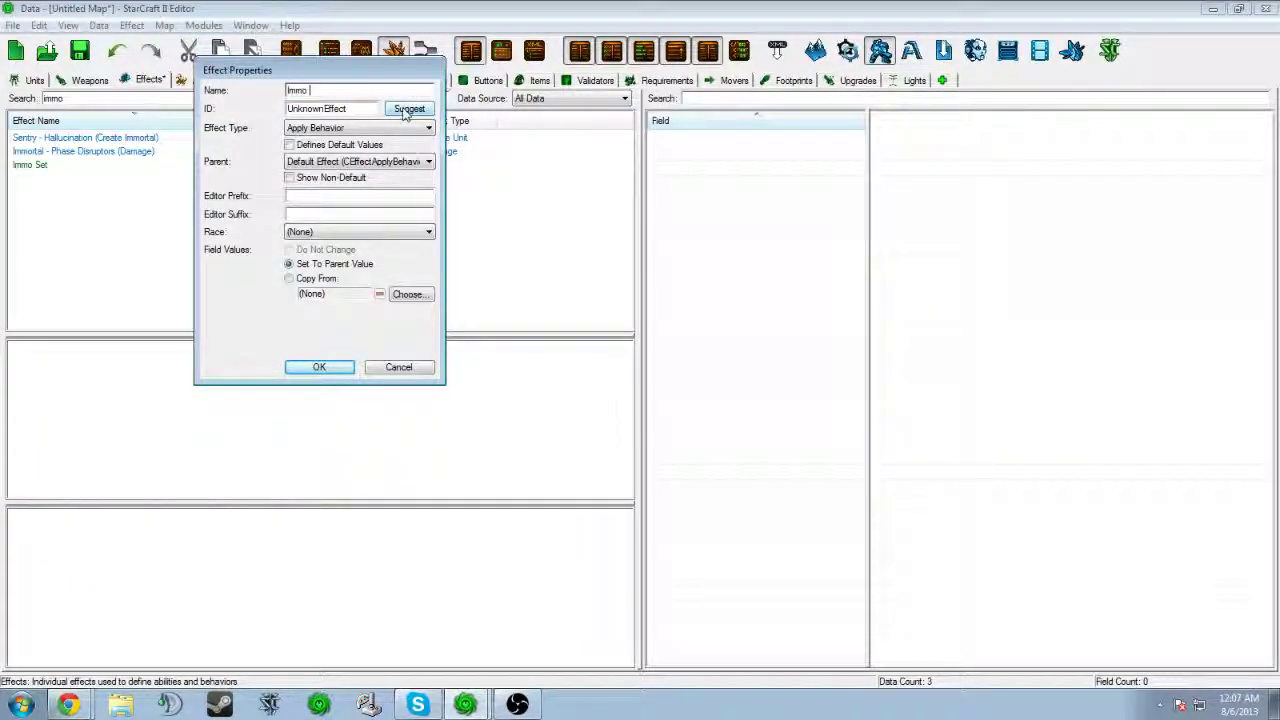
{"action": "left_click", "coordinate": [409, 109]}
{"action": "left_click", "coordinate": [428, 127]}
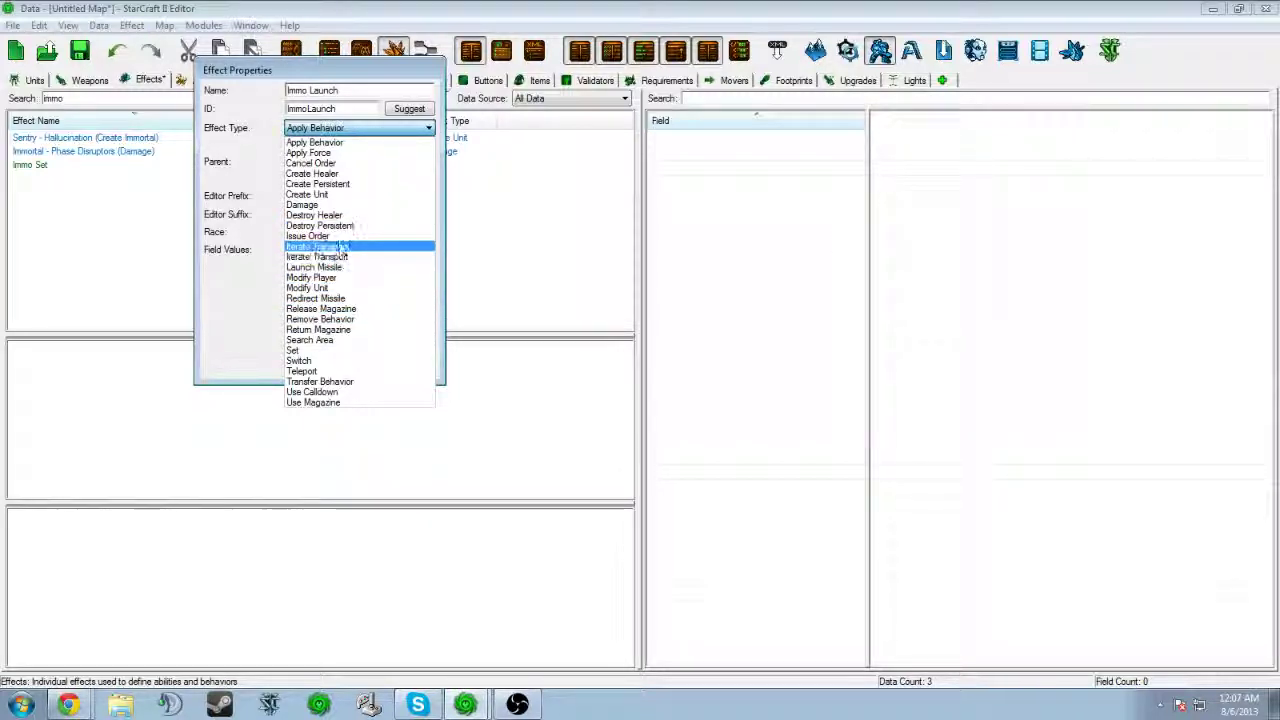
{"action": "left_click", "coordinate": [340, 267]}
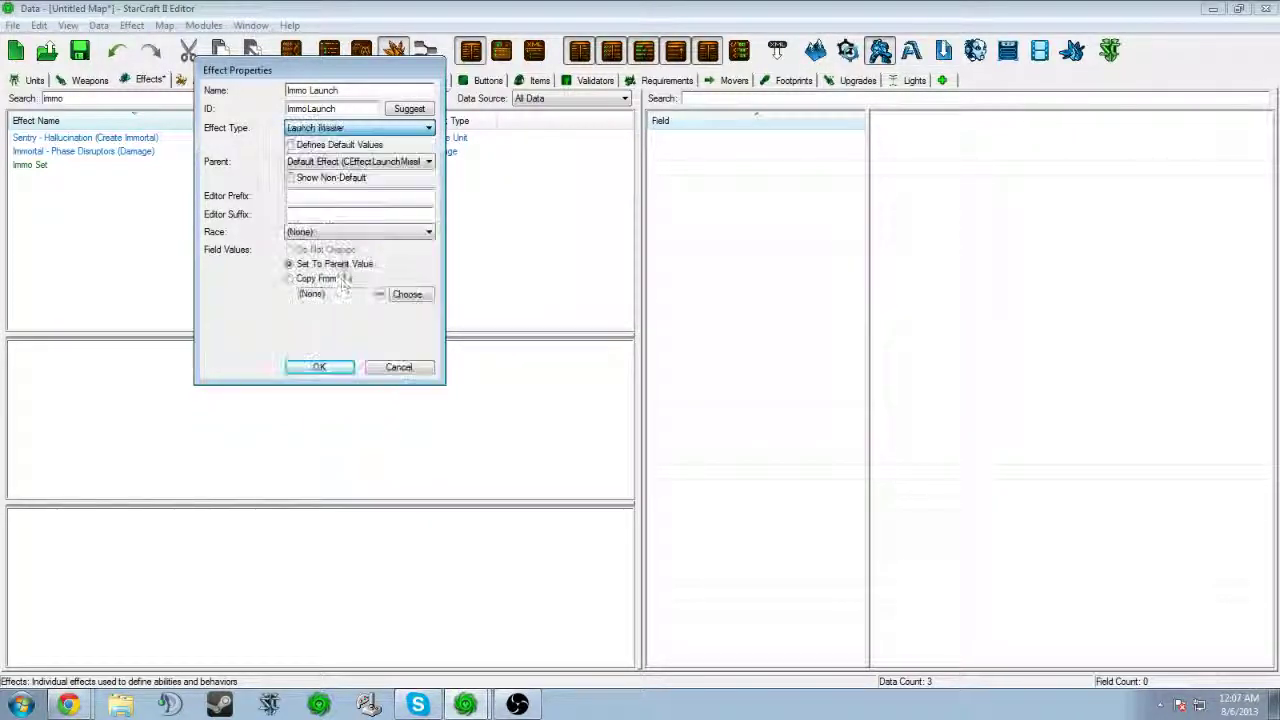
{"action": "left_click", "coordinate": [323, 364]}
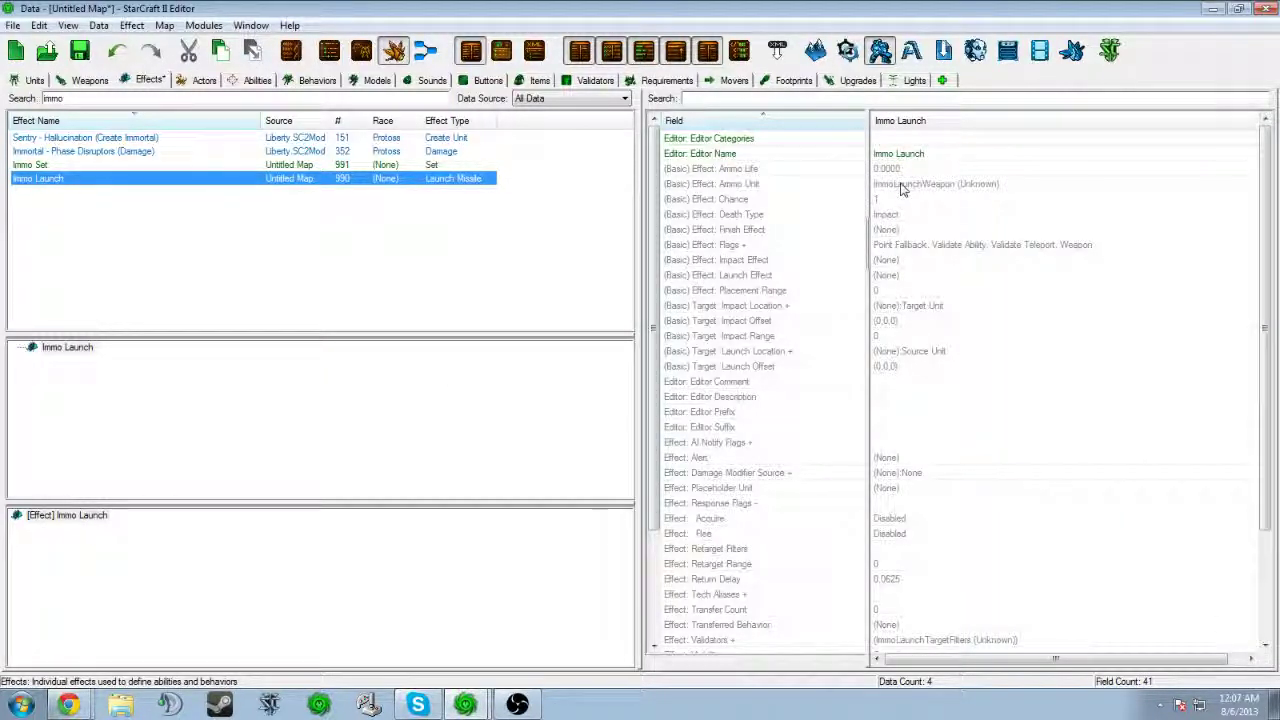
Step: Set the Ammo Unit of the Immo Launch effect to Weapon - Photon Cannon Weapon
{"action": "left_click", "coordinate": [800, 186]}
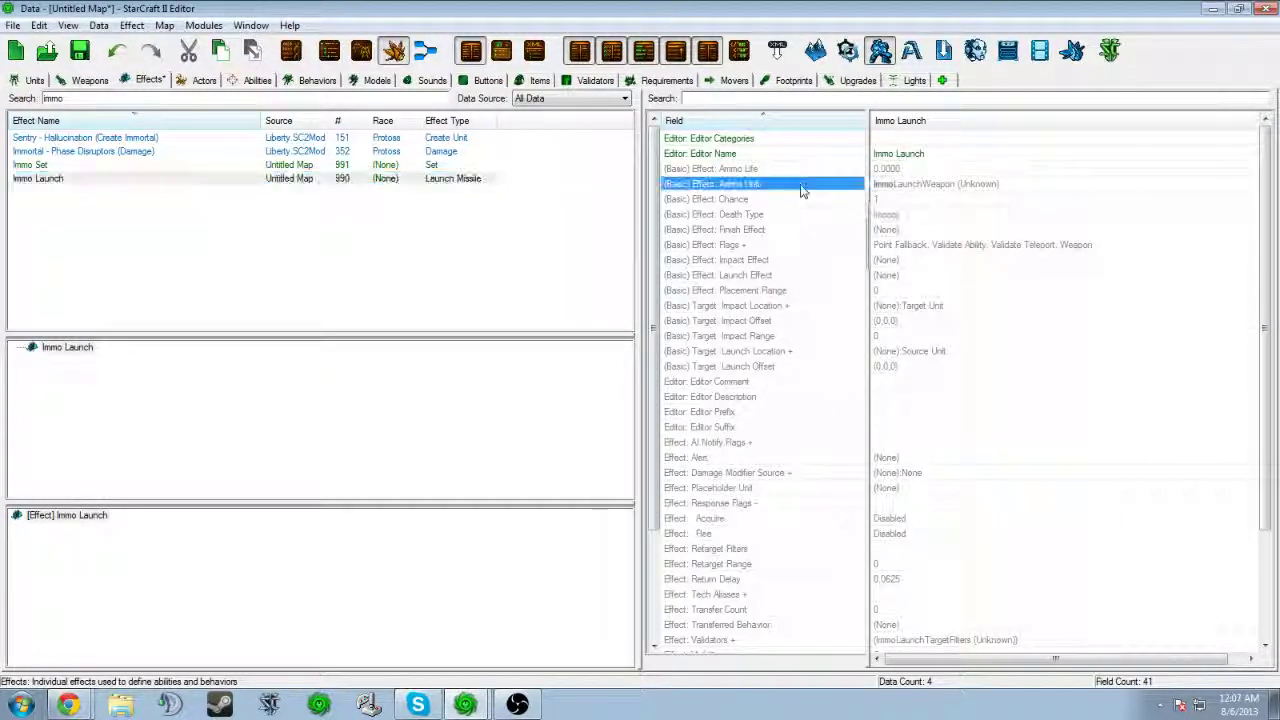
{"action": "double_click", "coordinate": [937, 186]}
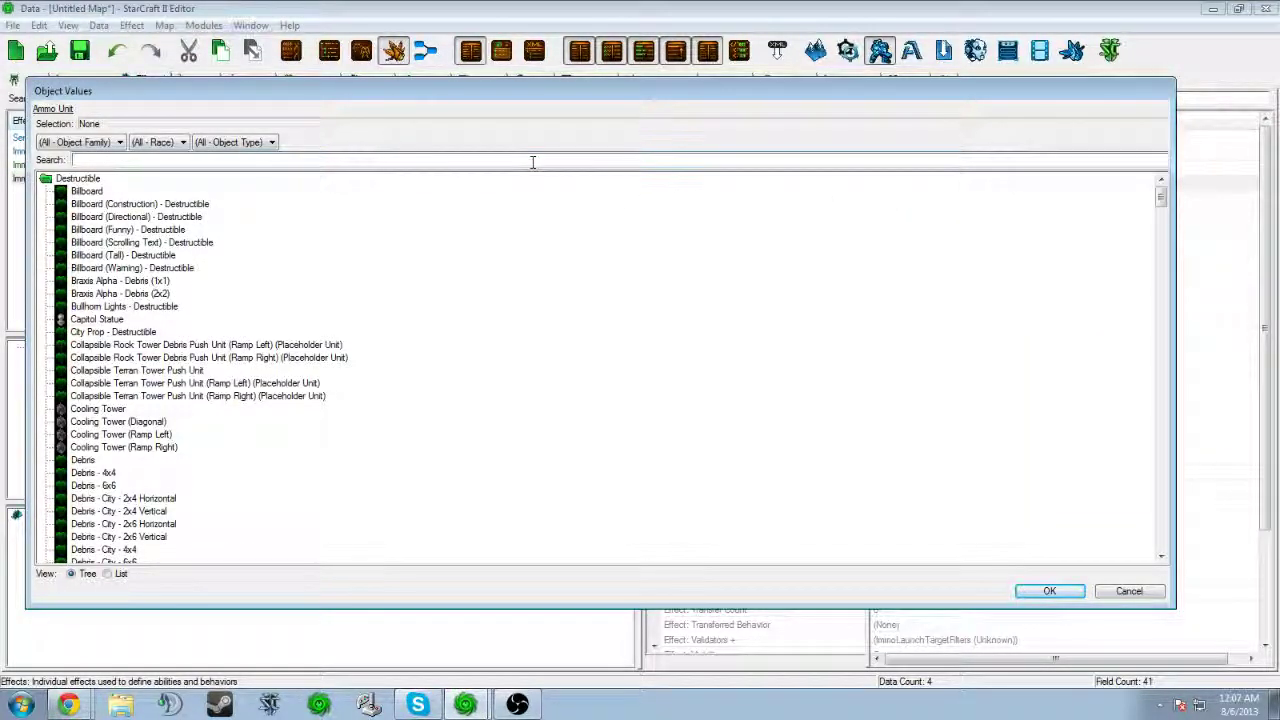
{"action": "type", "text": "photo"}
{"action": "double_click", "coordinate": [178, 191]}
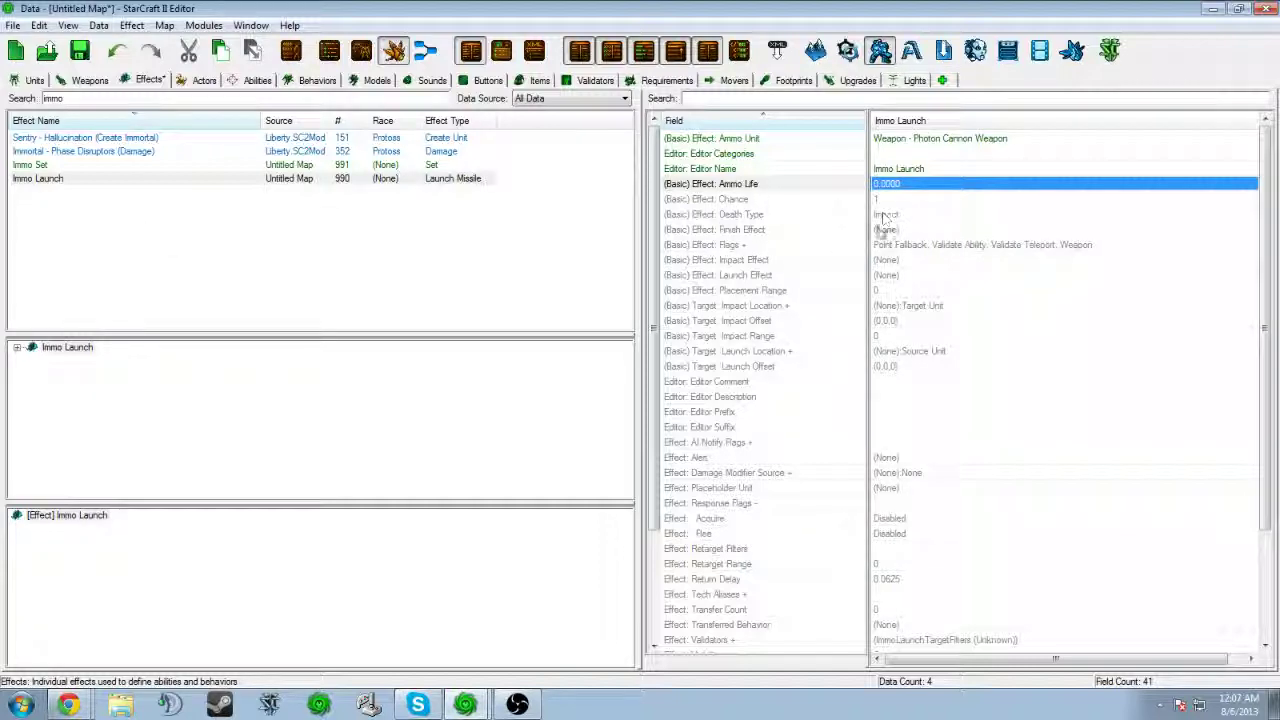
Step: Set the Impact Effect of Immo Launch to Immortal - Phase Disruptors (Damage)
{"action": "double_click", "coordinate": [897, 260]}
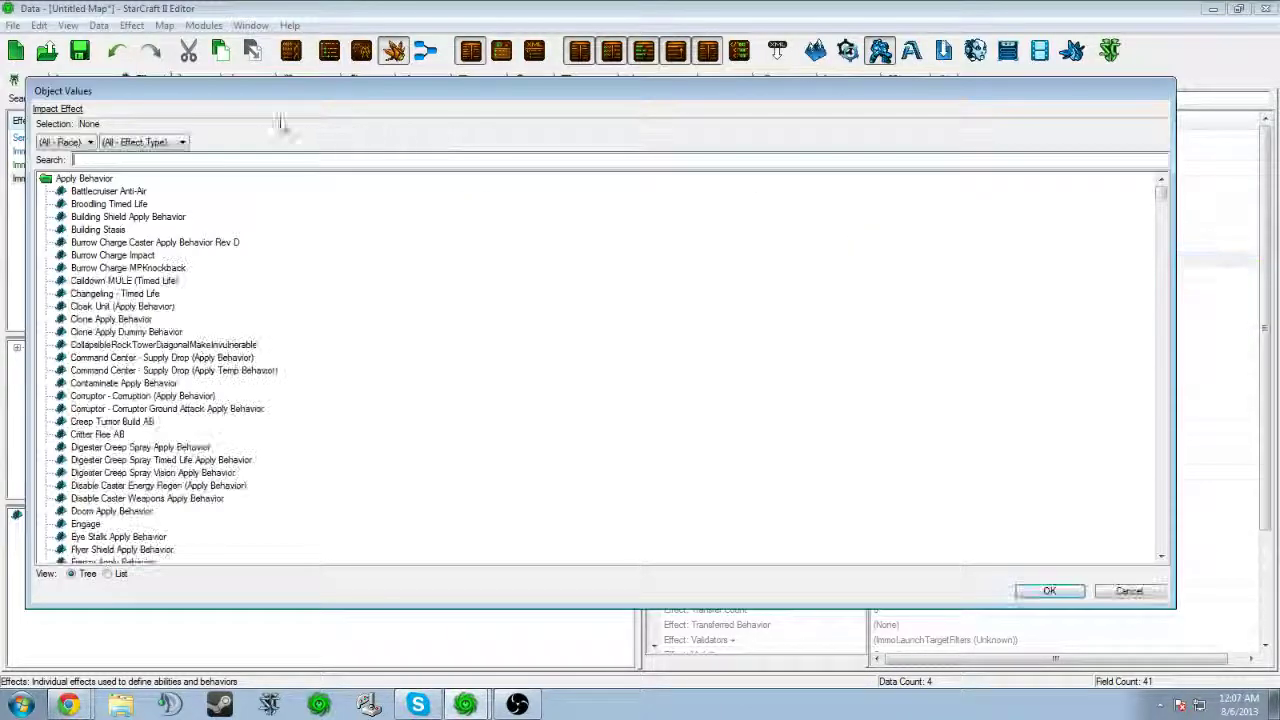
{"action": "type", "text": "immo"}
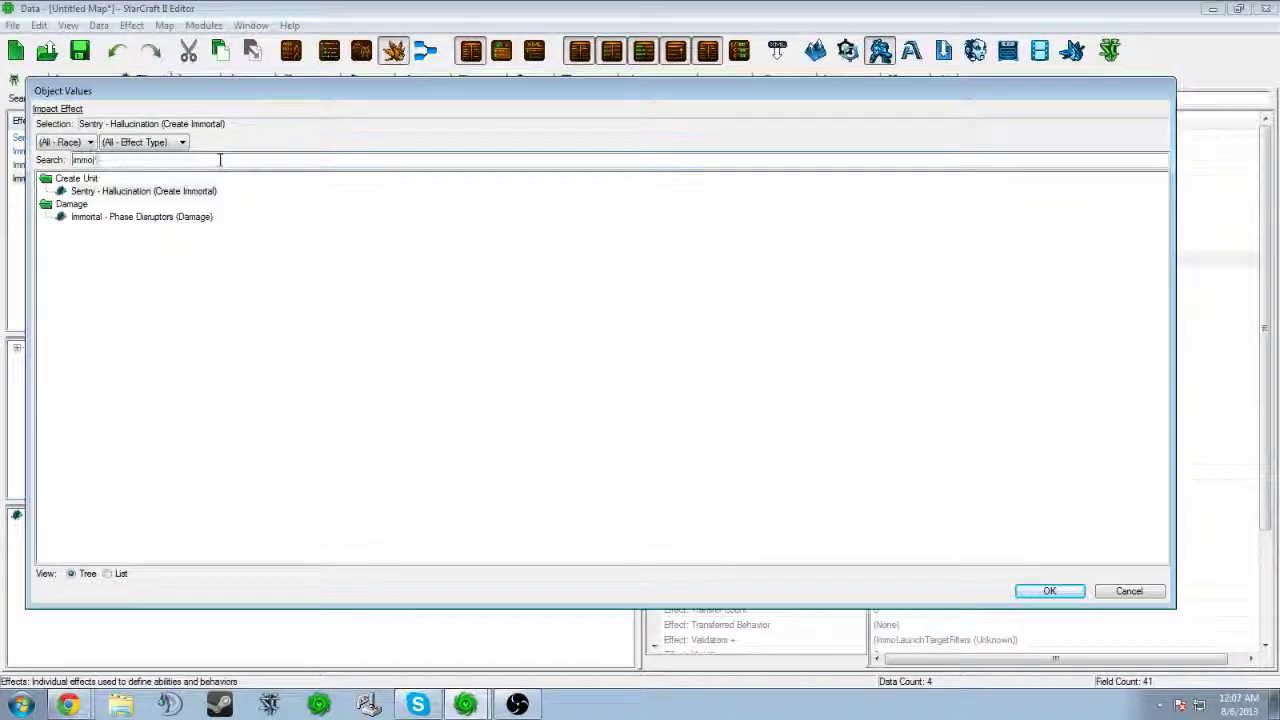
{"action": "left_click", "coordinate": [189, 214]}
{"action": "double_click", "coordinate": [189, 214]}
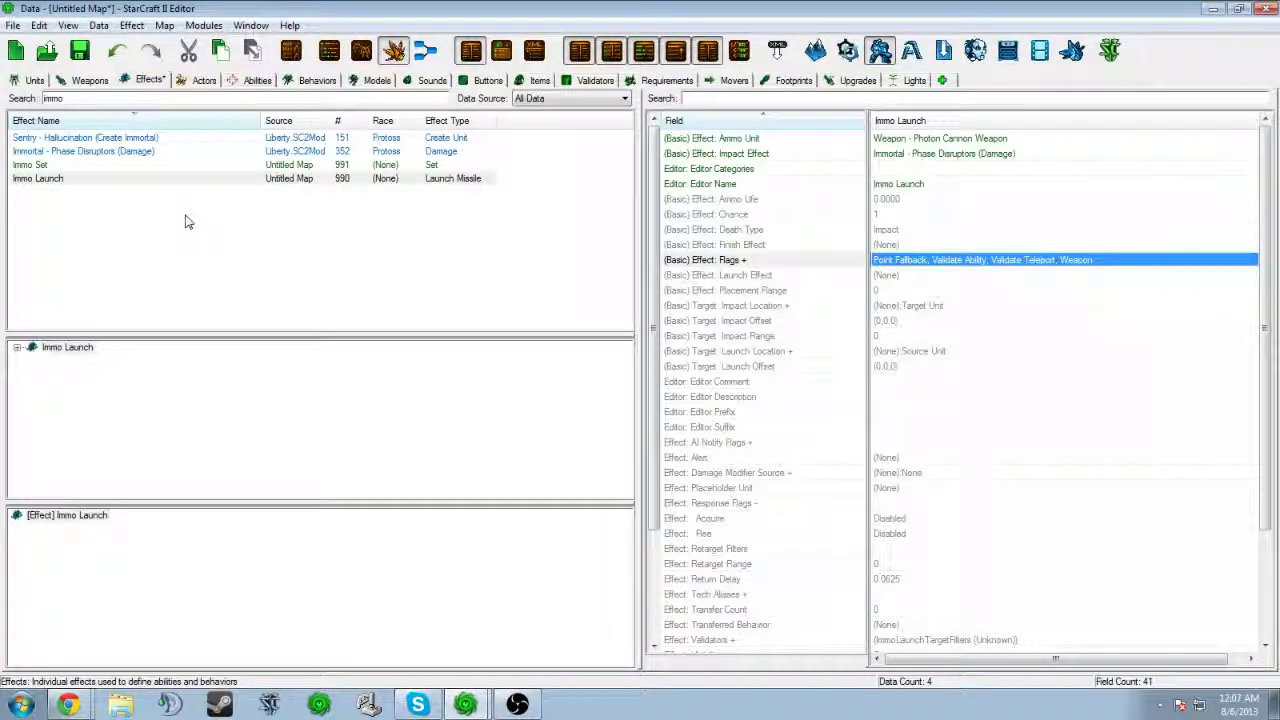
Step: Rename the Immo Launch effect to Immo Launch One
{"action": "left_click", "coordinate": [40, 182]}
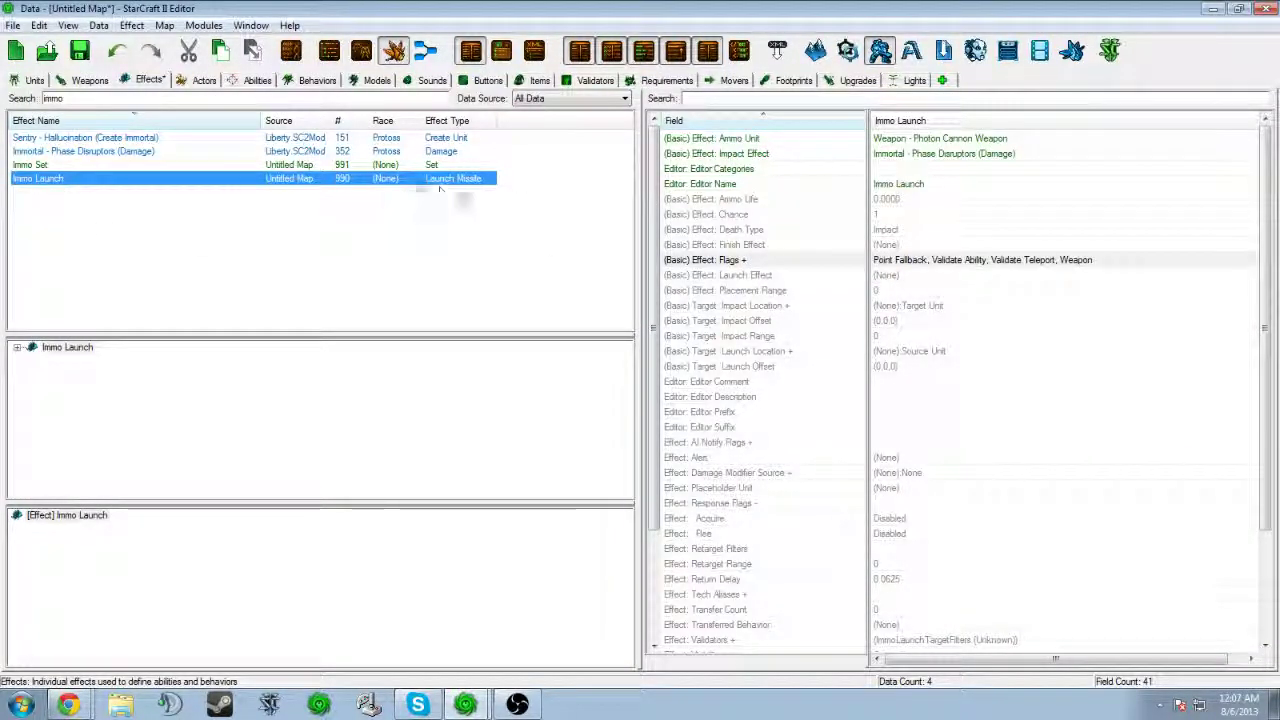
{"action": "double_click", "coordinate": [232, 180]}
{"action": "left_click", "coordinate": [343, 90]}
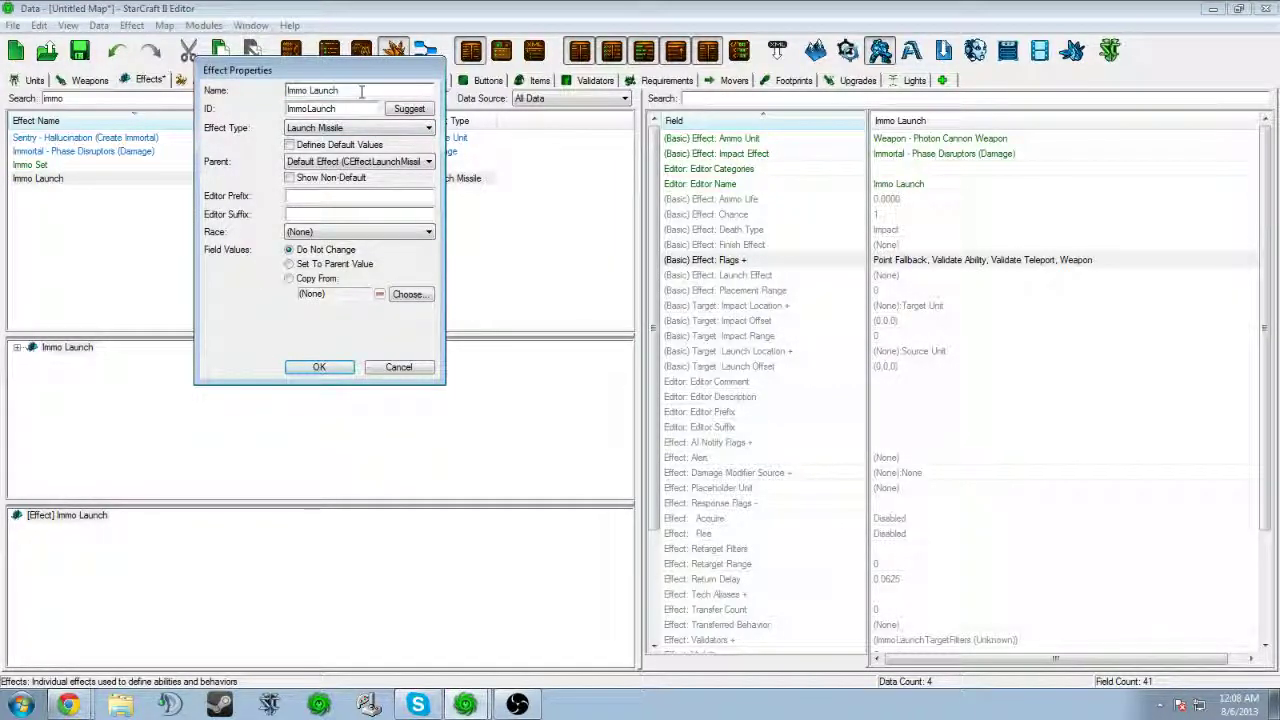
{"action": "type", "text": "OP"}
{"action": "type", "text": "ne"}
{"action": "key", "text": "BackSpace"}
{"action": "key", "text": "BackSpace"}
{"action": "key", "text": "BackSpace"}
{"action": "type", "text": "ne"}
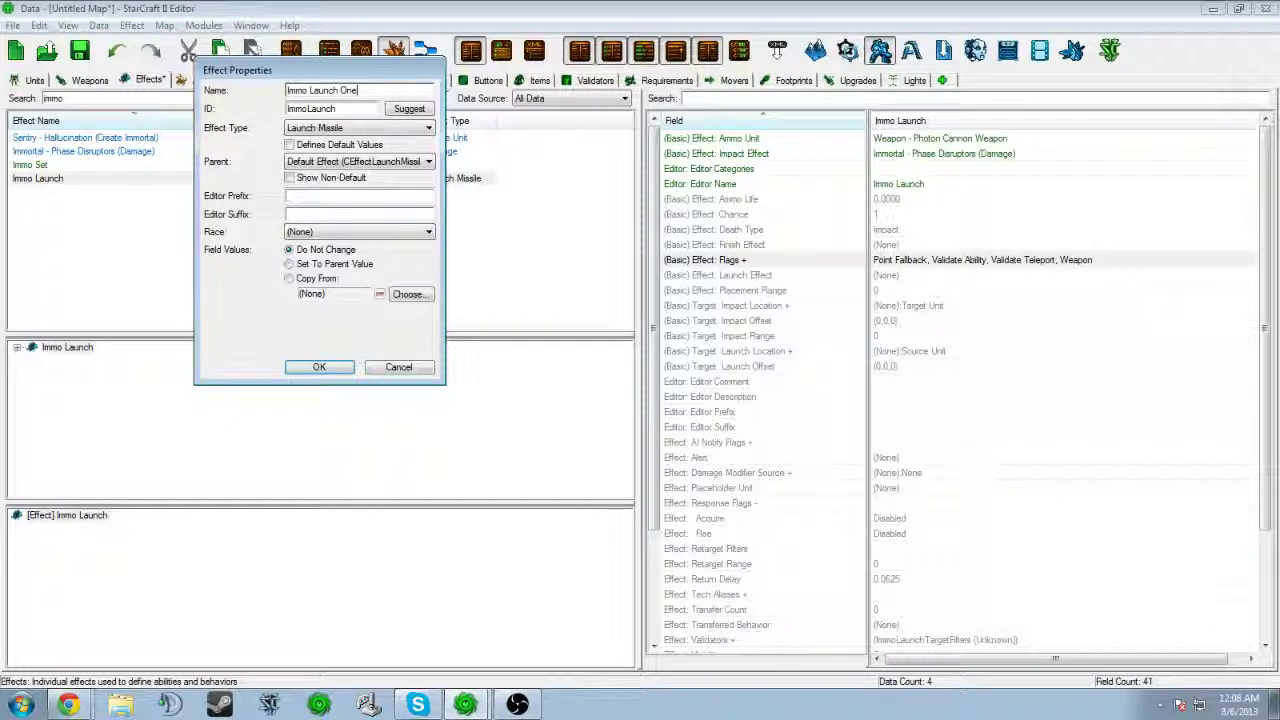
{"action": "left_click", "coordinate": [319, 367]}
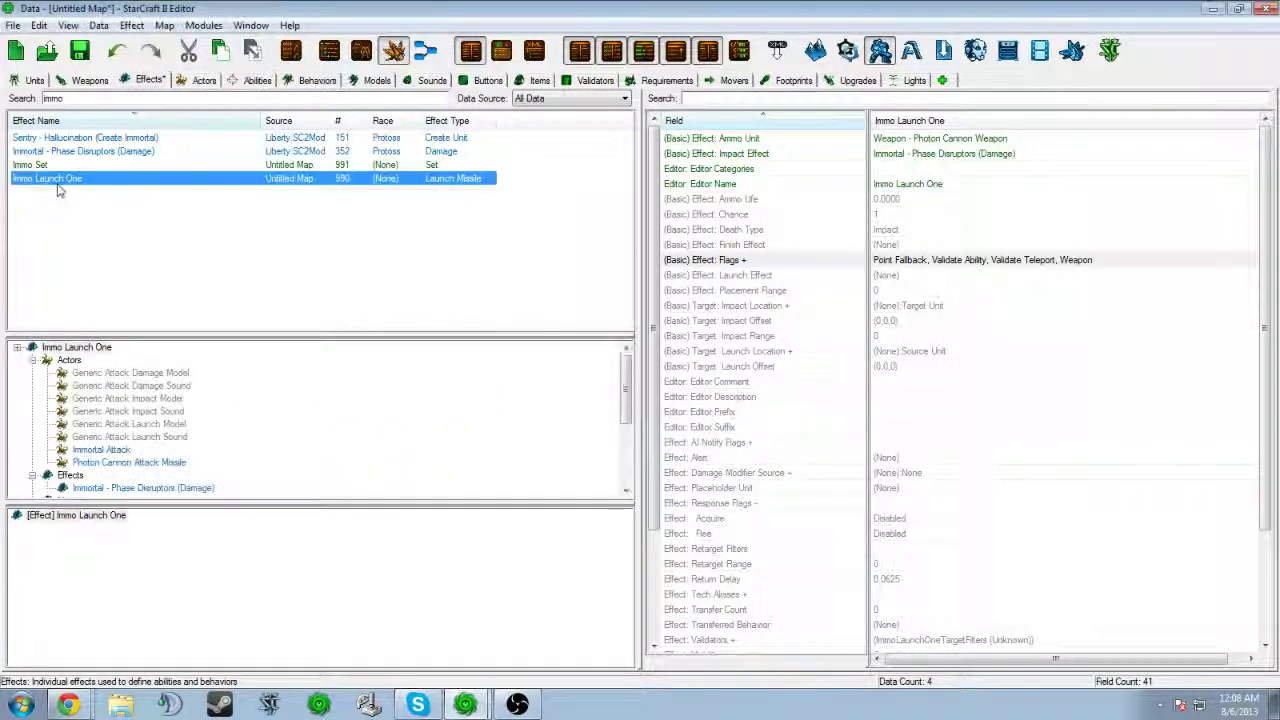
Step: Duplicate only the Immo Launch One effect and rename the copy Immo Launch Two with a newly suggested ID
{"action": "right_click", "coordinate": [57, 190]}
{"action": "left_click", "coordinate": [110, 228]}
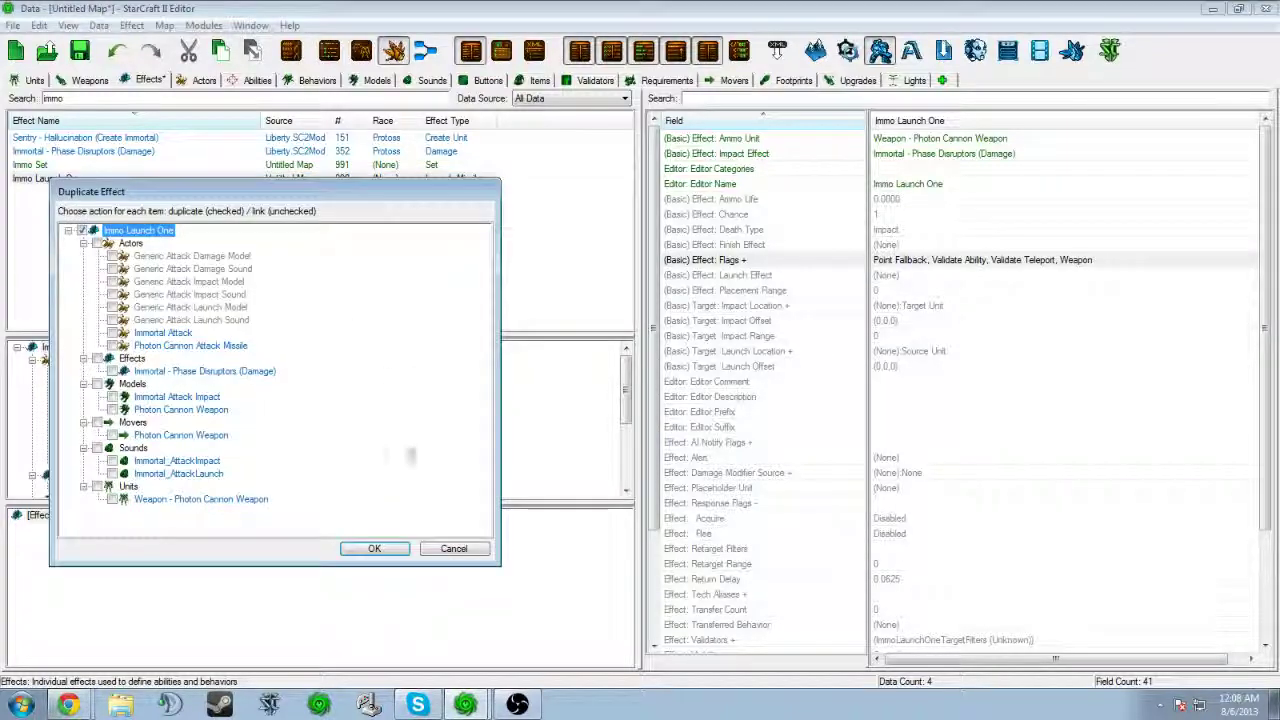
{"action": "left_click", "coordinate": [374, 548]}
{"action": "double_click", "coordinate": [160, 180]}
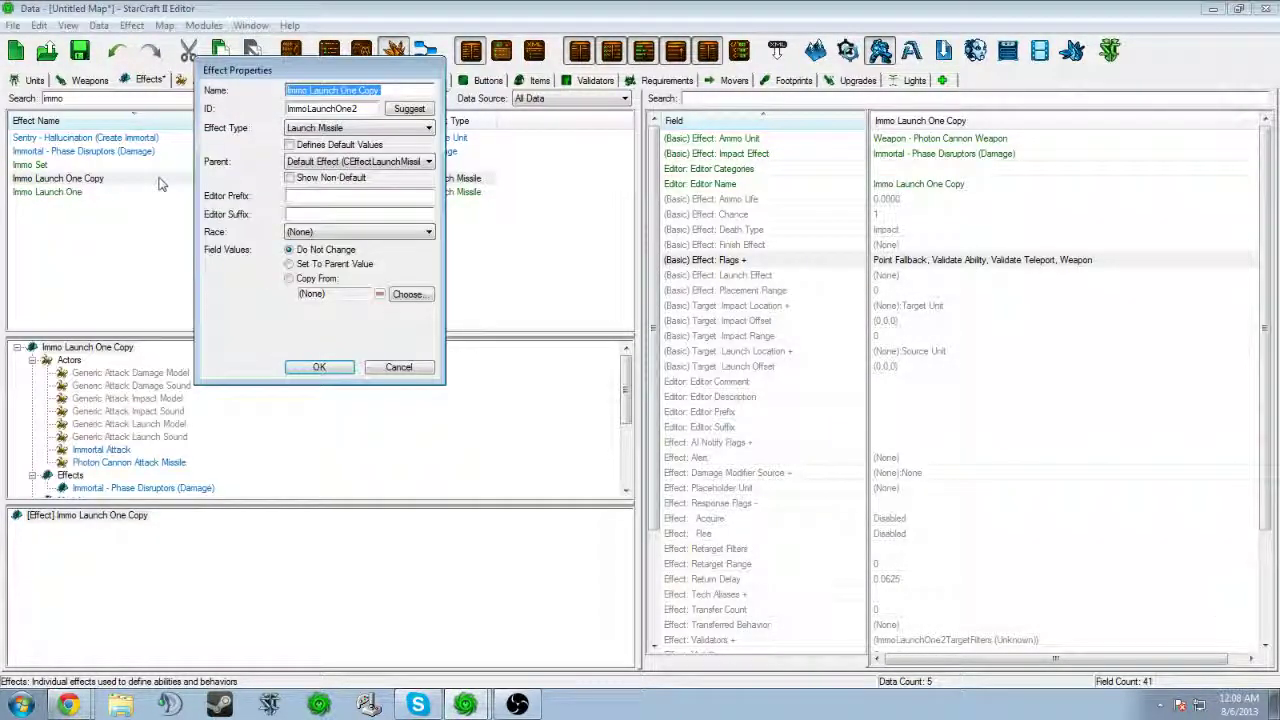
{"action": "left_click_drag", "start_coordinate": [382, 91], "coordinate": [342, 101]}
{"action": "type", "text": "Two"}
{"action": "left_click", "coordinate": [405, 109]}
{"action": "left_click", "coordinate": [322, 367]}
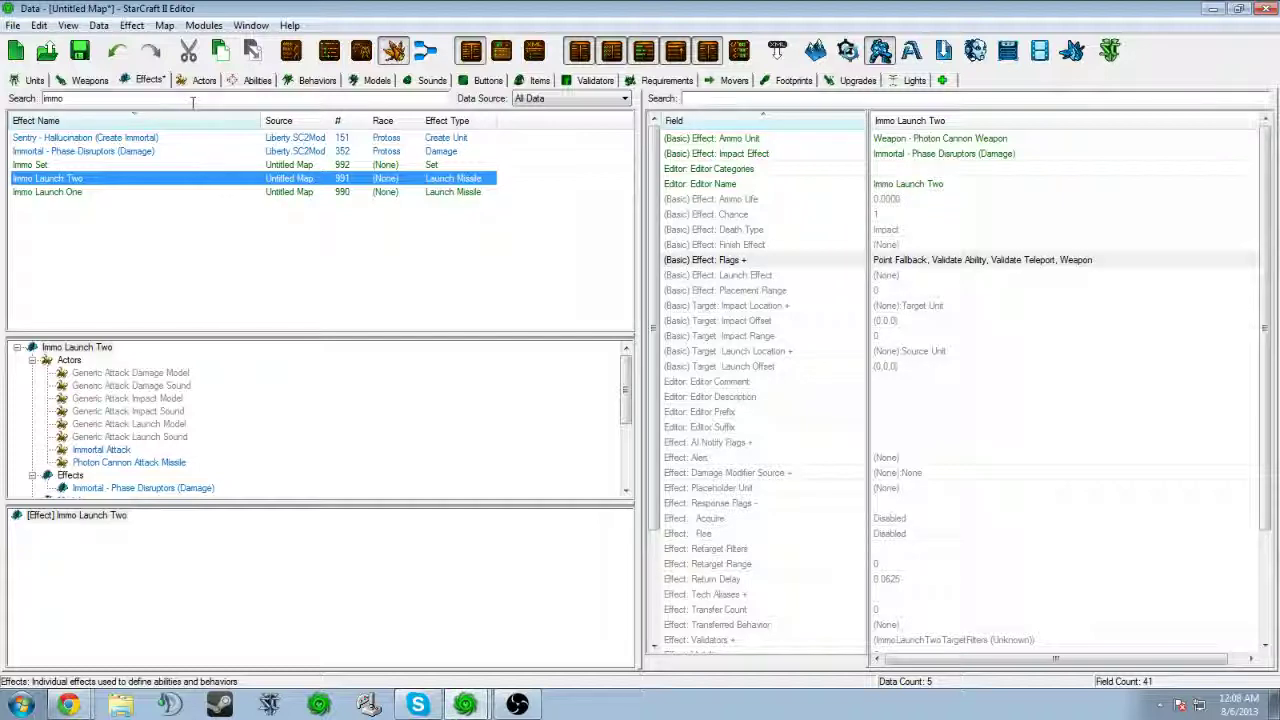
{"action": "left_click", "coordinate": [90, 165]}
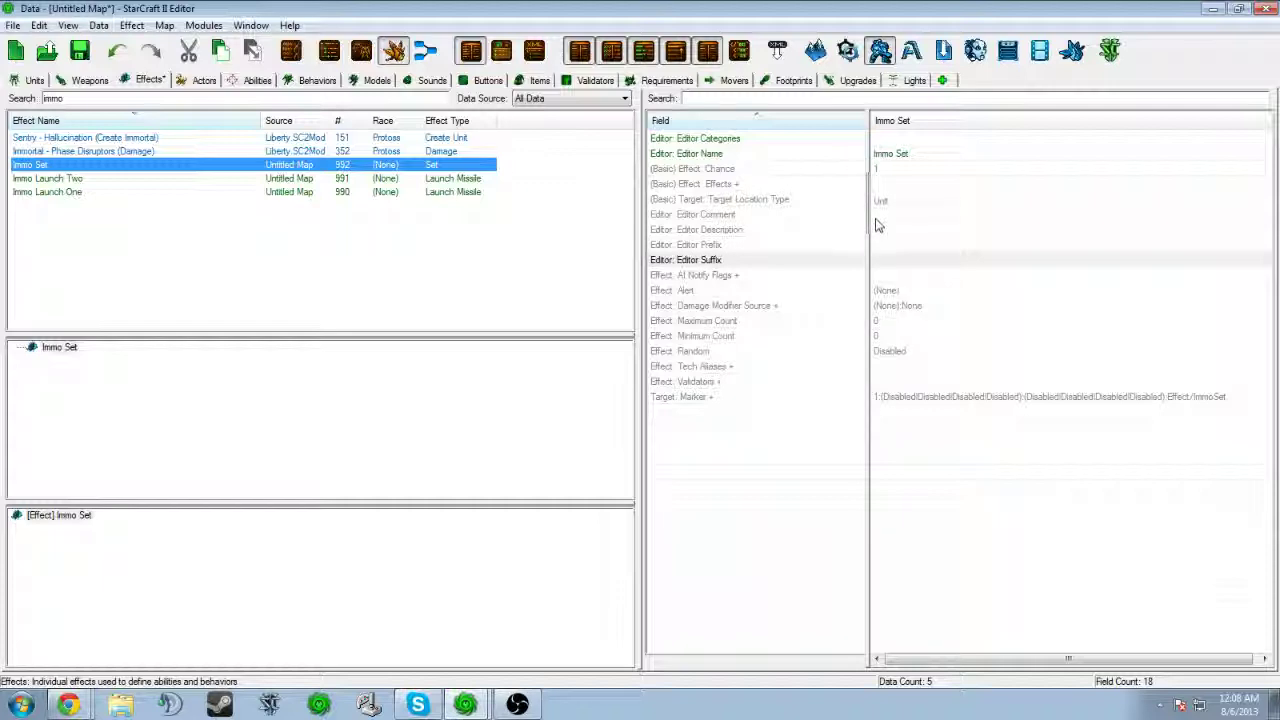
{"action": "double_click", "coordinate": [880, 185]}
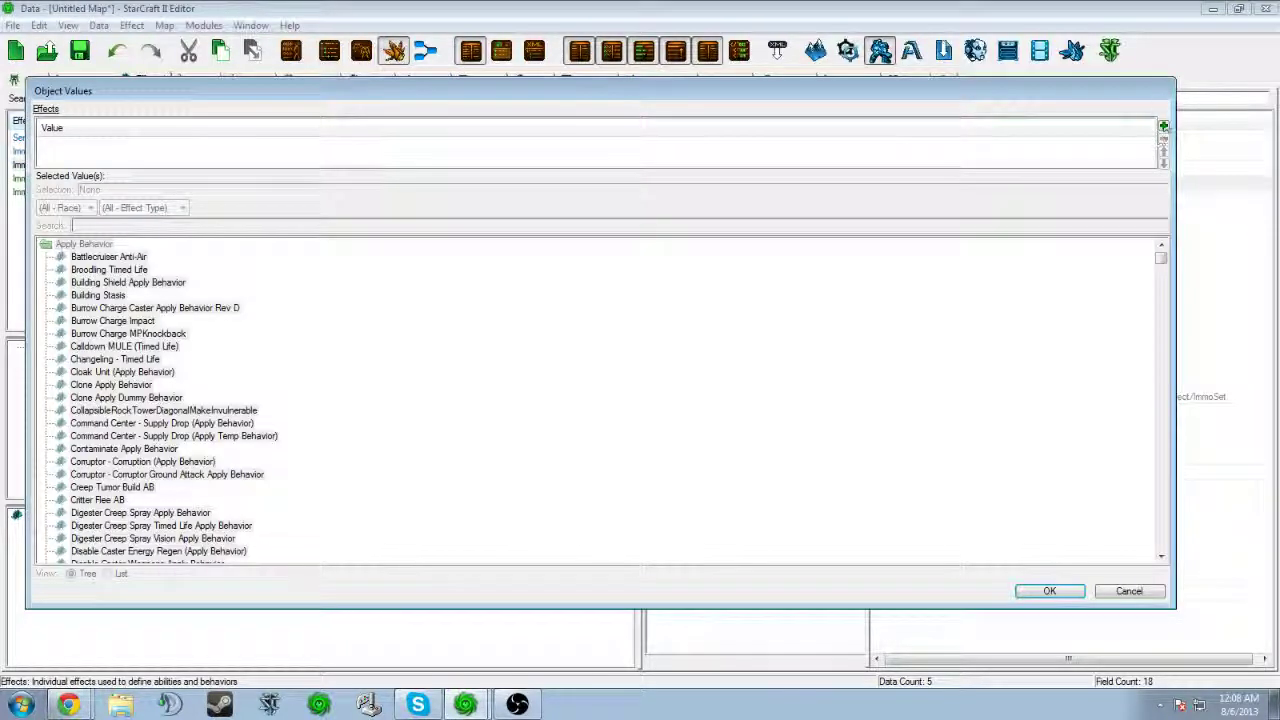
{"action": "left_click", "coordinate": [1162, 125]}
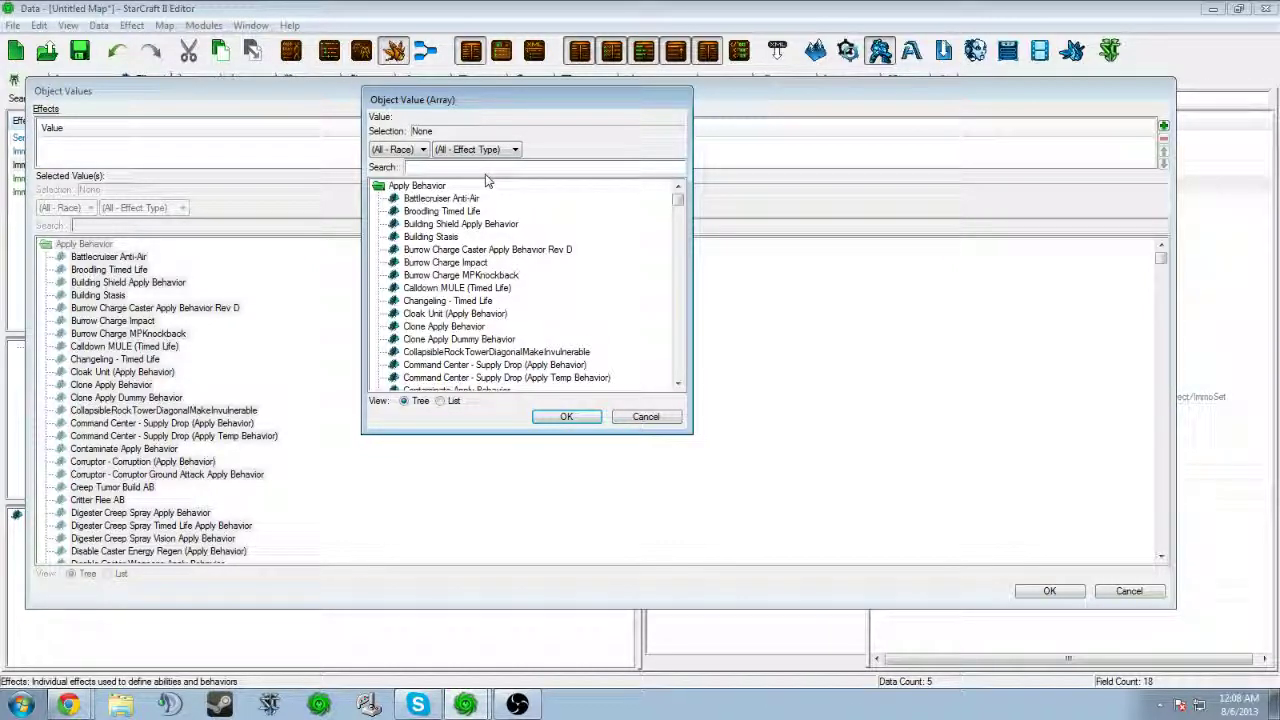
{"action": "left_click", "coordinate": [645, 416]}
{"action": "left_click", "coordinate": [1129, 591]}
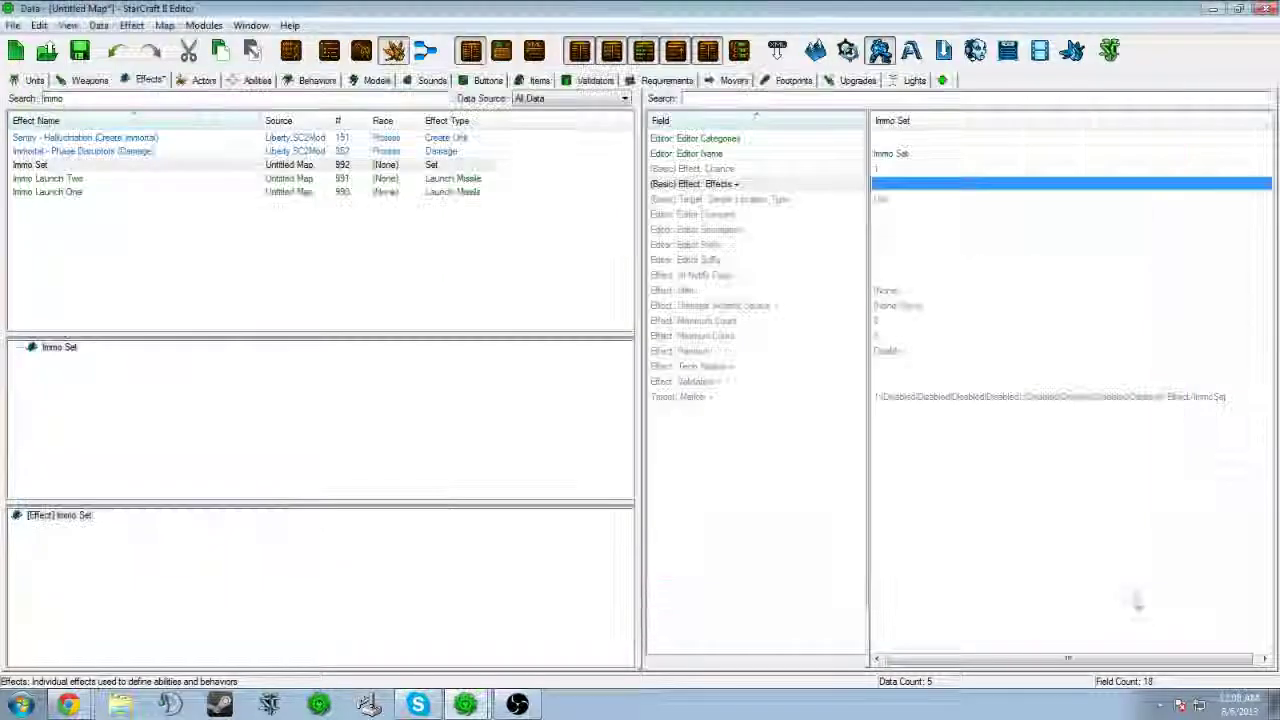
Step: Add Immo Launch One as the first entry in the Effects list of the Immo Set effect
{"action": "left_click", "coordinate": [106, 167]}
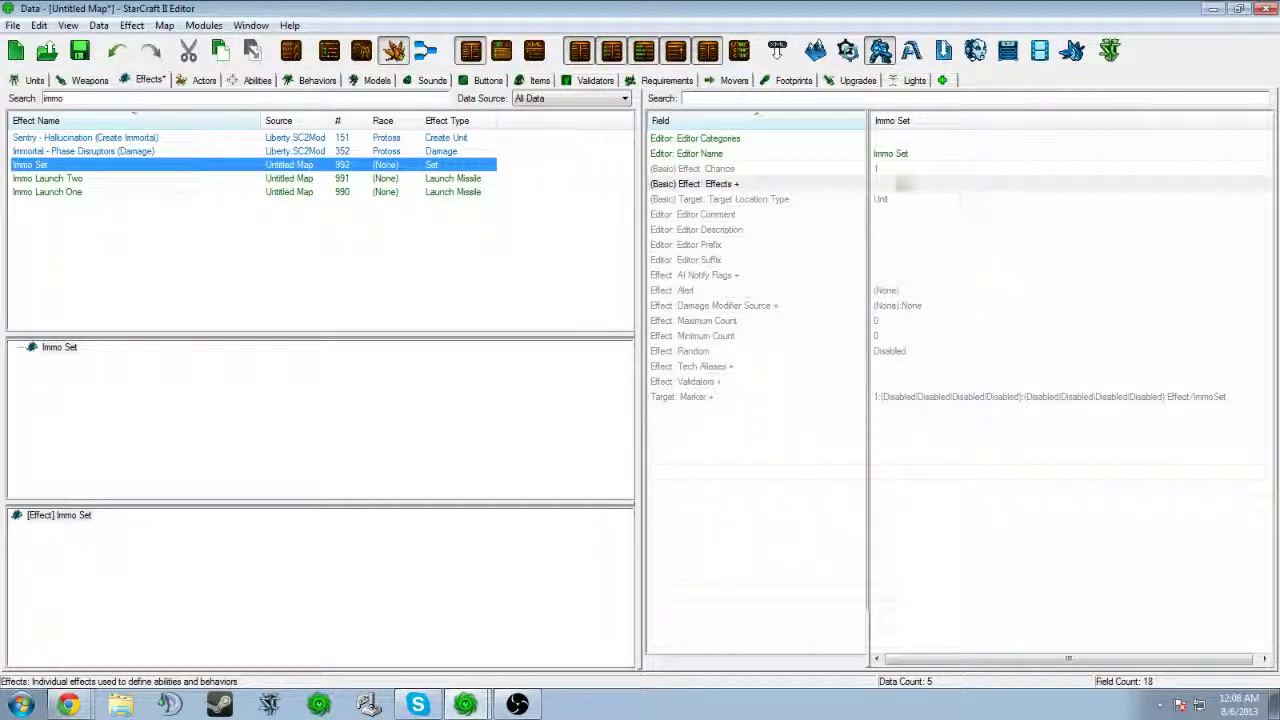
{"action": "double_click", "coordinate": [894, 184]}
{"action": "left_click", "coordinate": [1163, 126]}
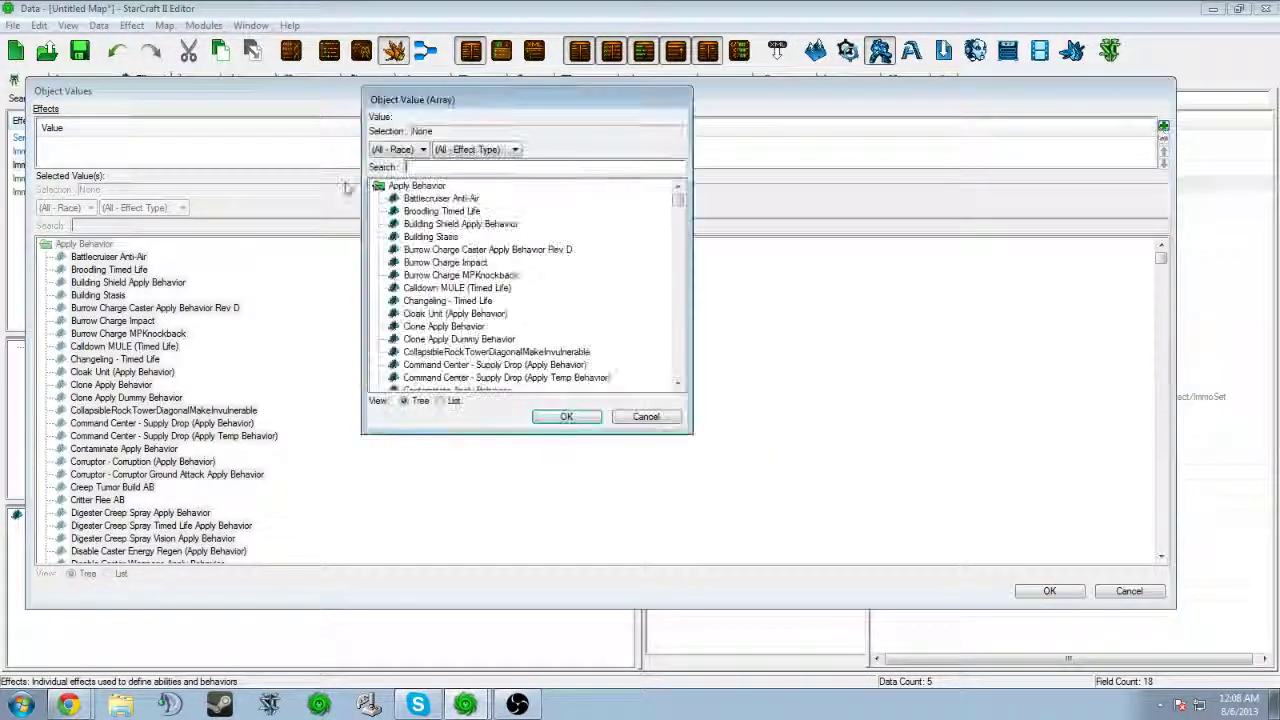
{"action": "type", "text": "imm"}
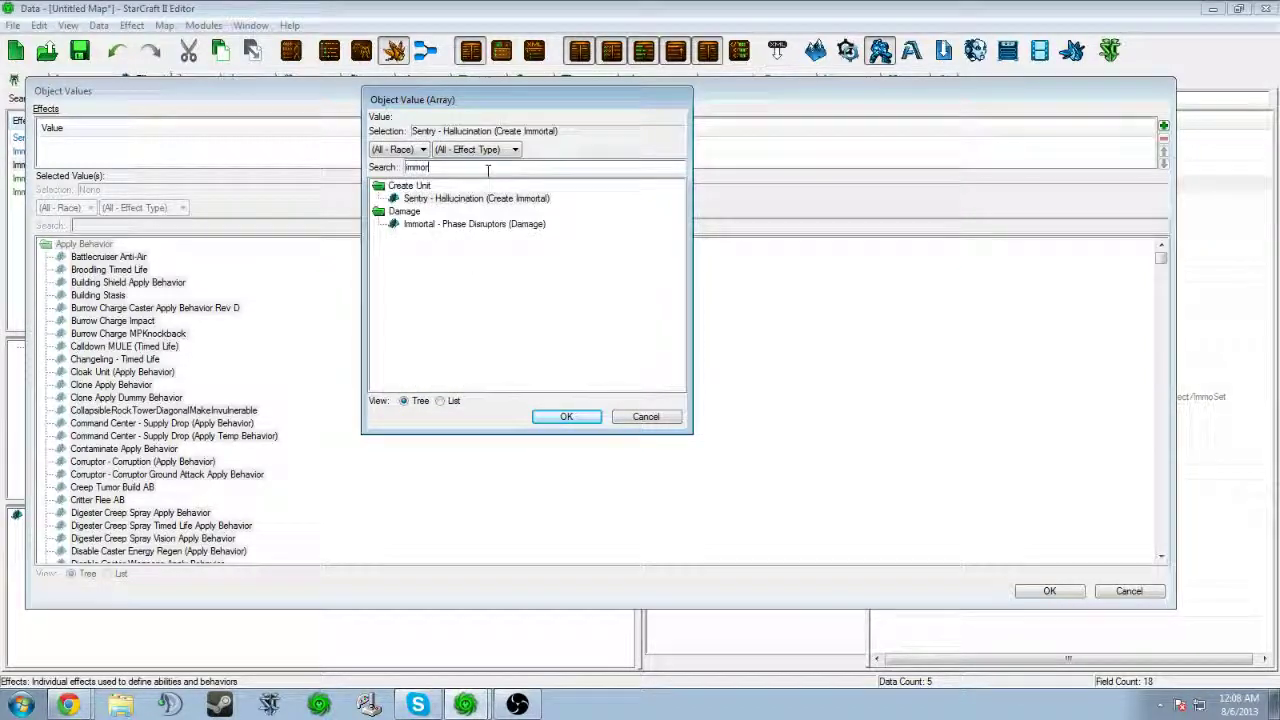
{"action": "type", "text": "o"}
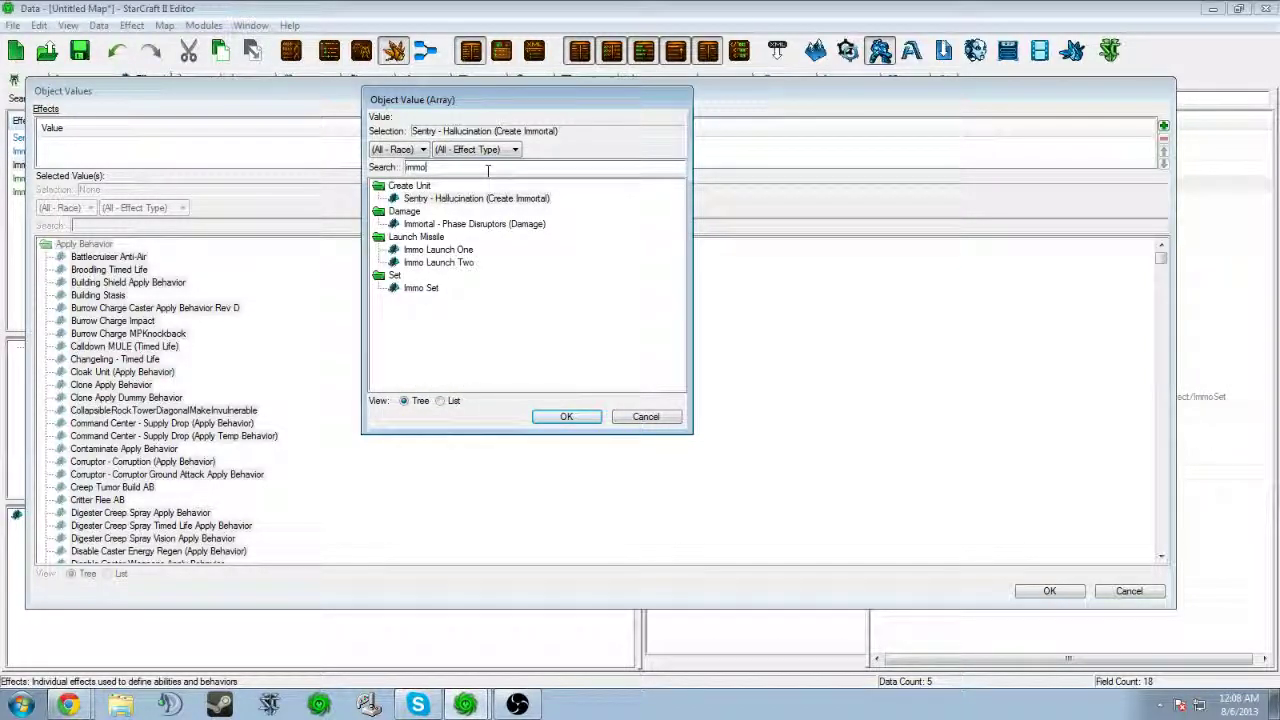
{"action": "left_click", "coordinate": [466, 250]}
{"action": "left_click", "coordinate": [566, 416]}
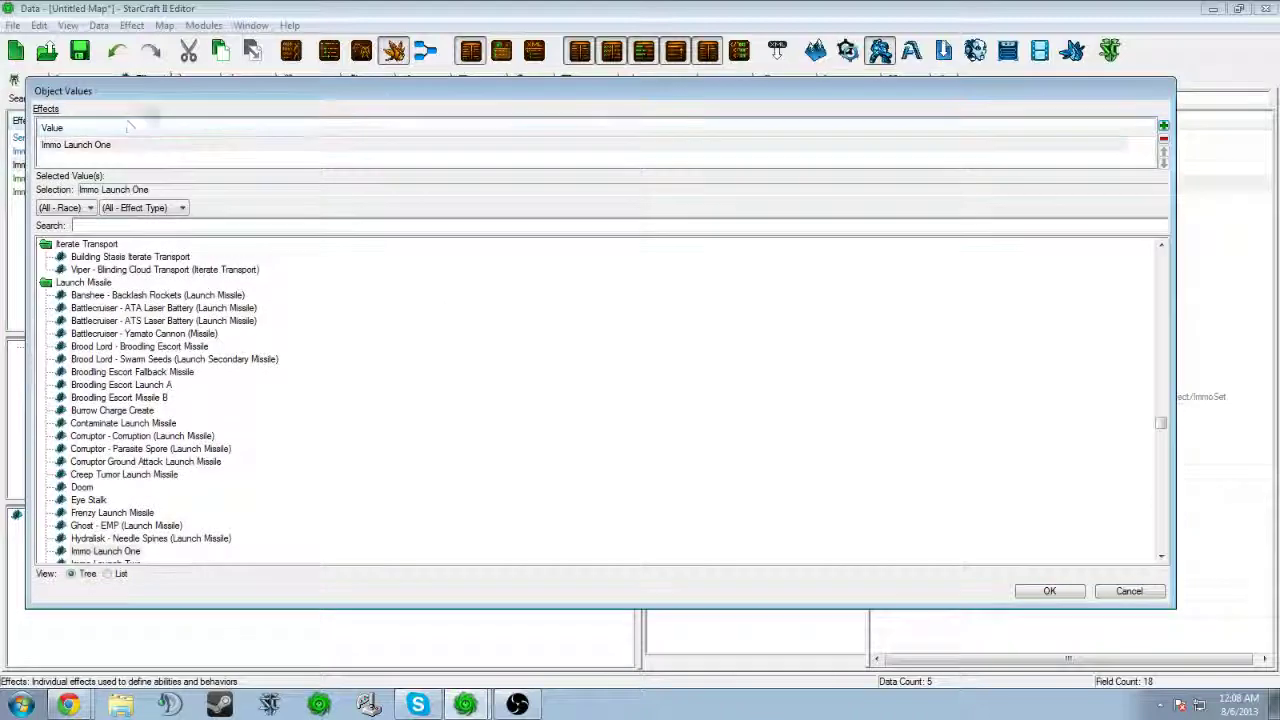
Step: Add a second entry, Immo Launch Two, to the Immo Set effect's Effects list and confirm the list
{"action": "left_click", "coordinate": [127, 147]}
{"action": "left_click", "coordinate": [100, 158]}
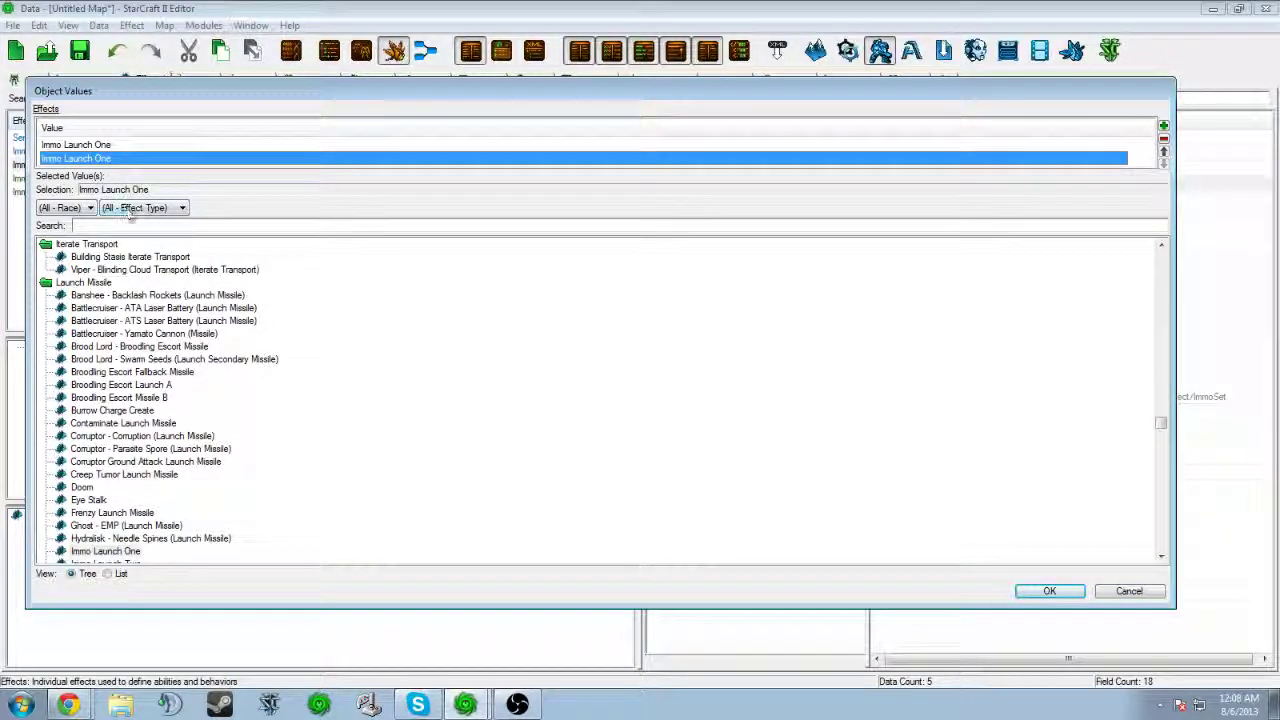
{"action": "left_click", "coordinate": [140, 224]}
{"action": "type", "text": "immo la"}
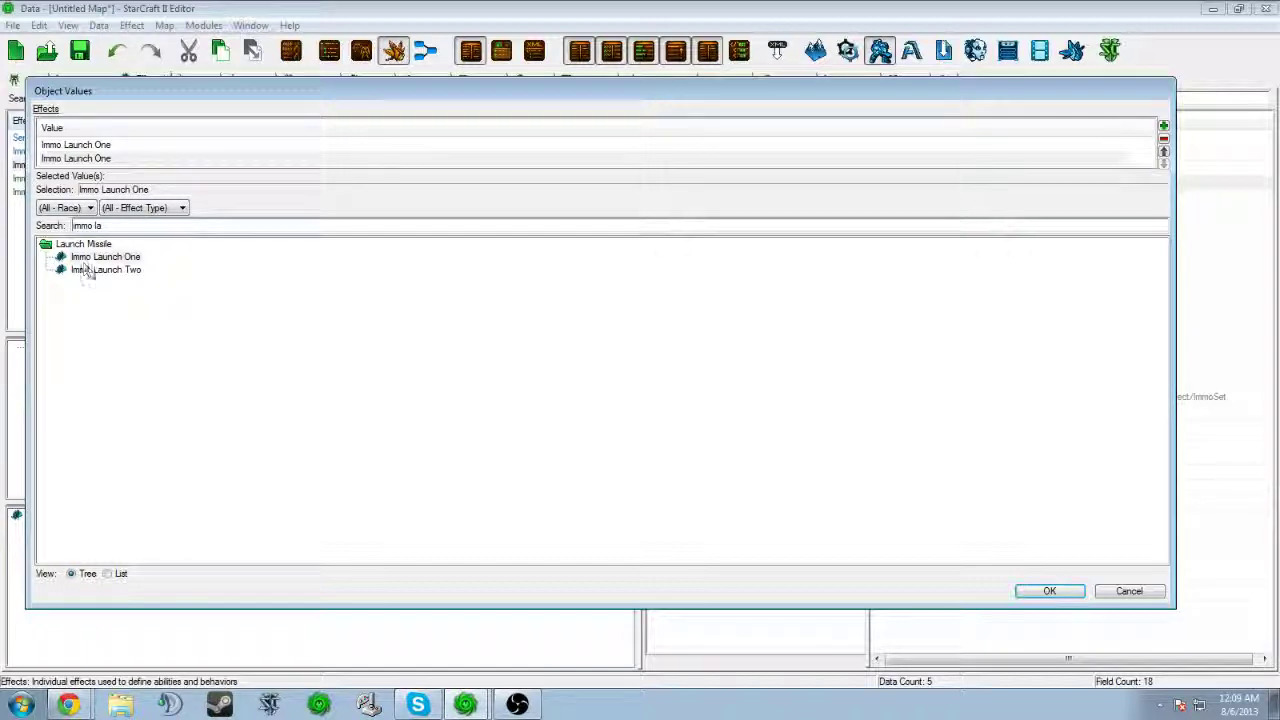
{"action": "left_click", "coordinate": [88, 270]}
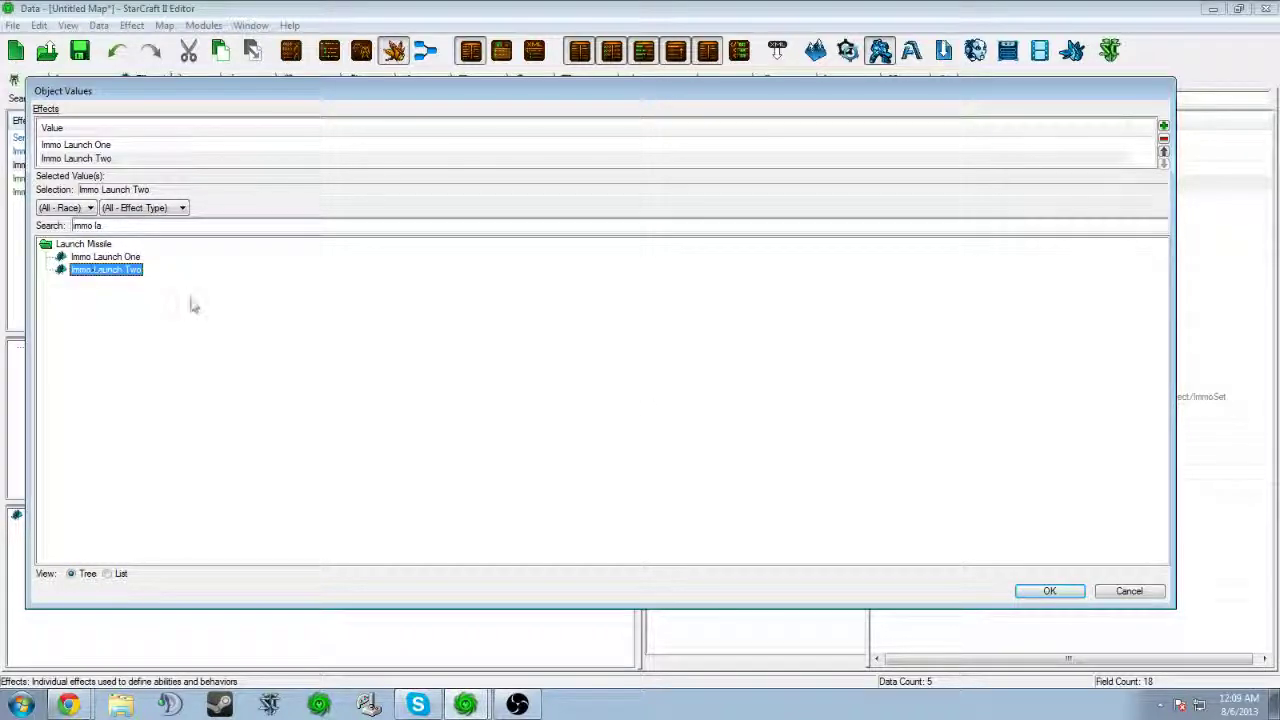
{"action": "left_click", "coordinate": [1049, 590]}
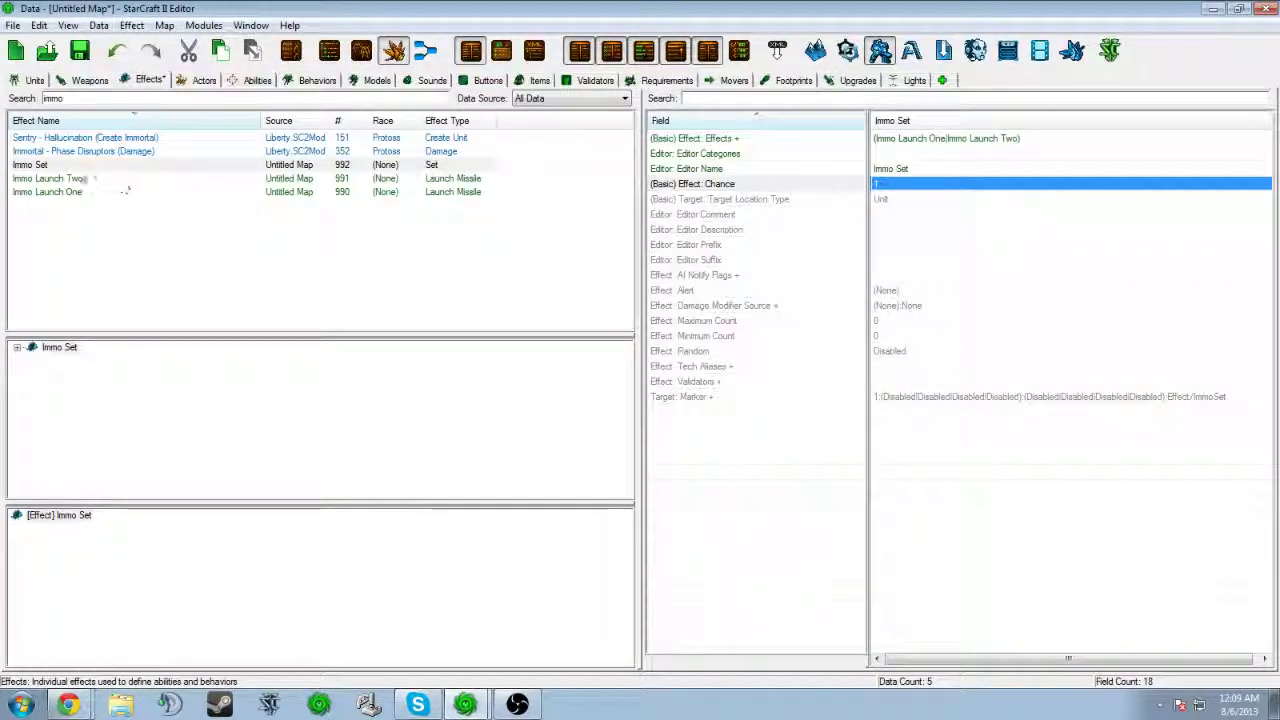
Step: Set the Effect of the Immortal - Phase Disrupters weapon to Immo Set
{"action": "left_click", "coordinate": [69, 167]}
{"action": "left_click", "coordinate": [89, 80]}
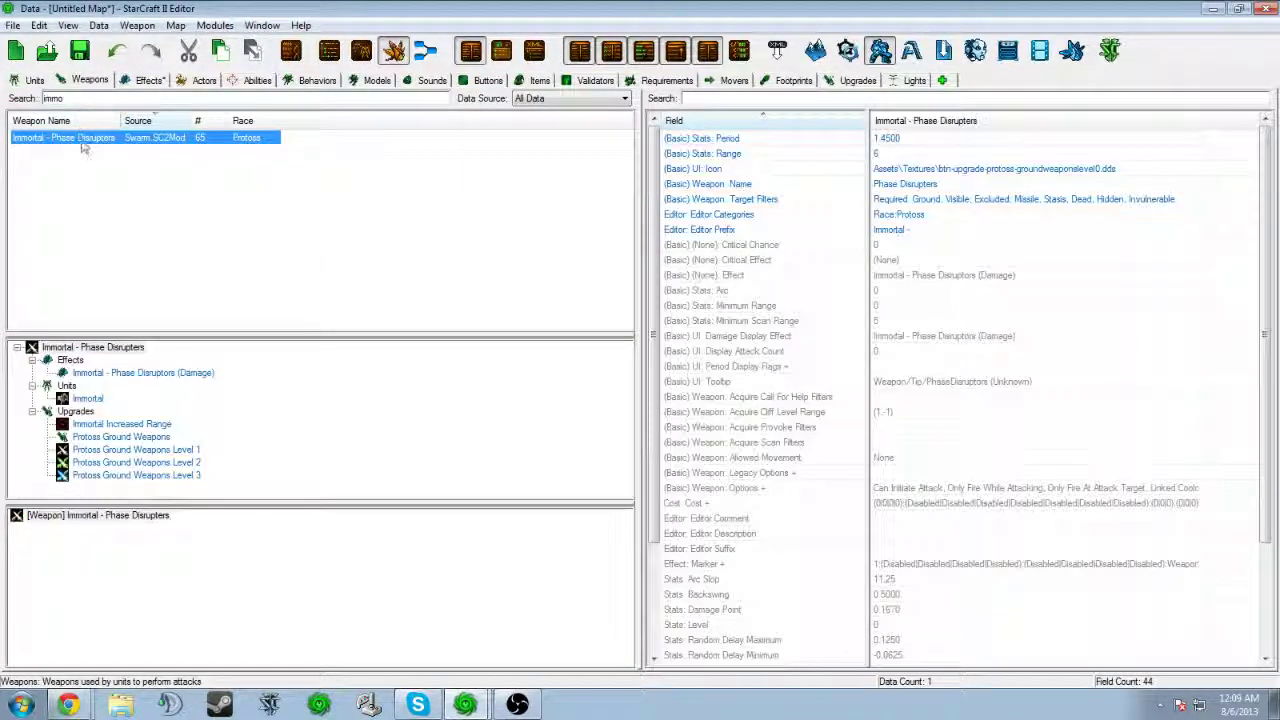
{"action": "double_click", "coordinate": [880, 274]}
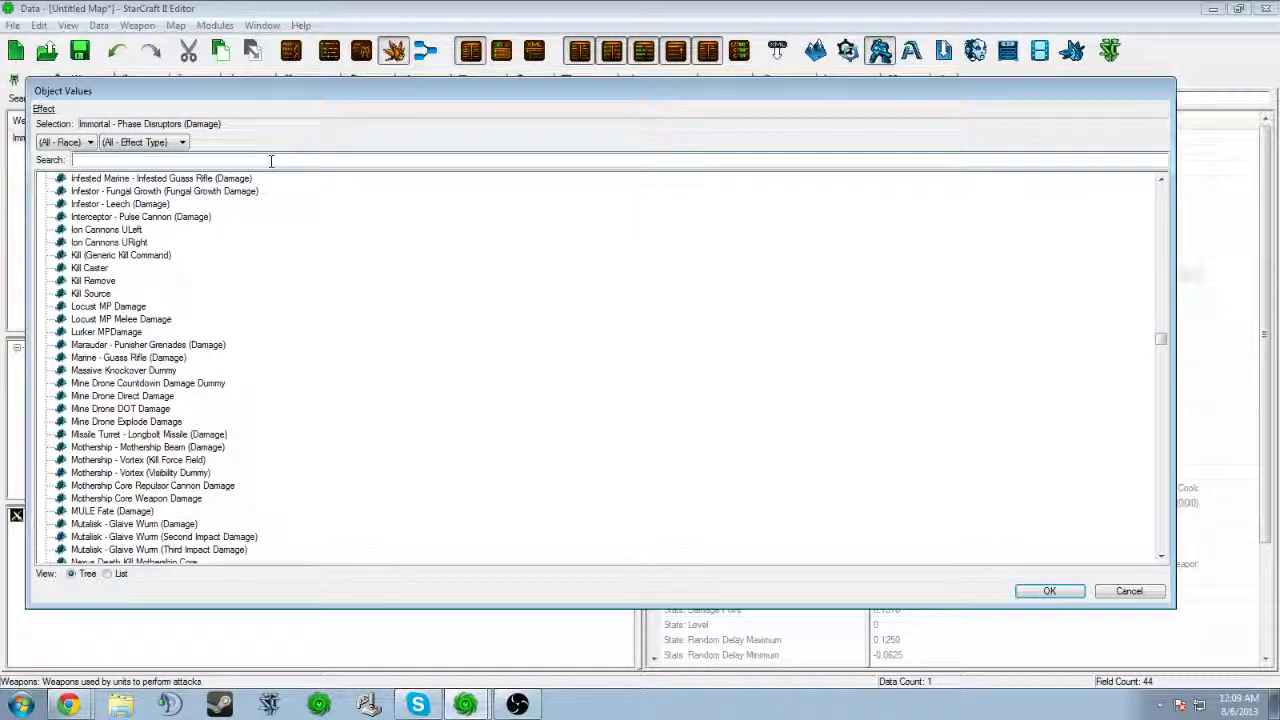
{"action": "type", "text": "immo"}
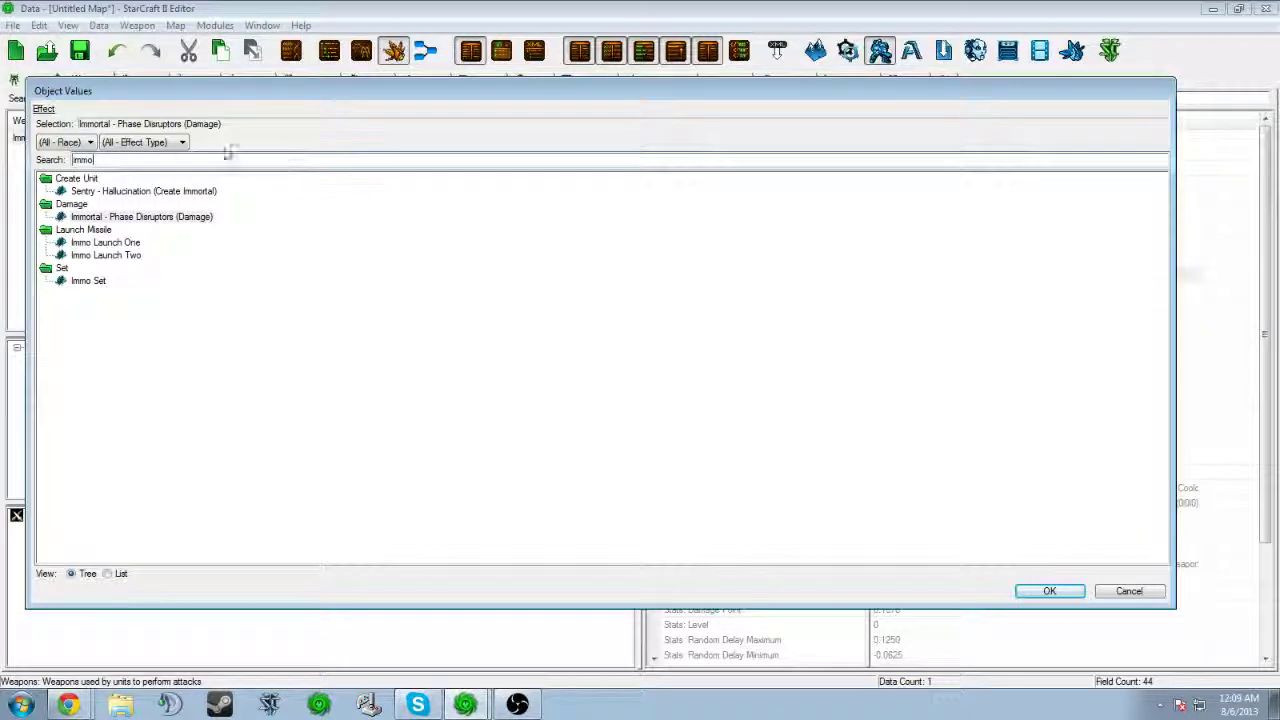
{"action": "left_click", "coordinate": [92, 281]}
{"action": "left_click", "coordinate": [1049, 591]}
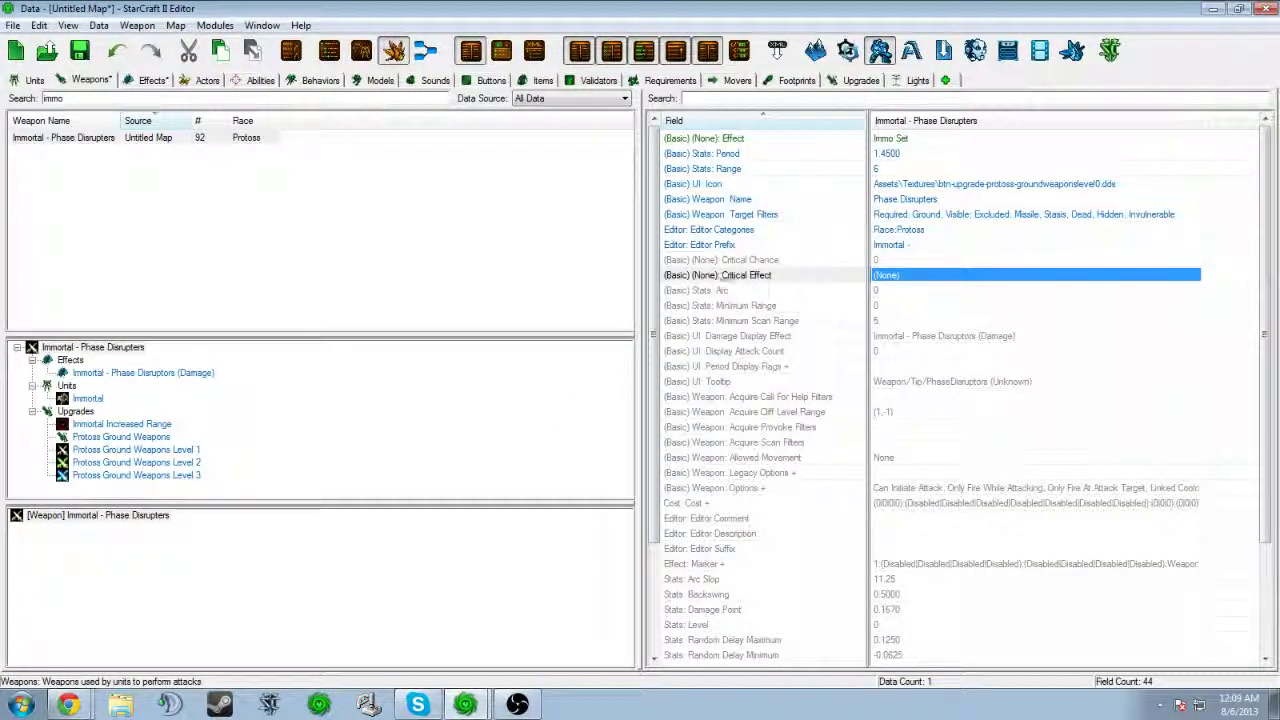
Step: Check the Immo Launch One effect's fields, and open the Immortal Attack actor to review its Attack, Impact and Launch Effect tokens
{"action": "left_click", "coordinate": [150, 80]}
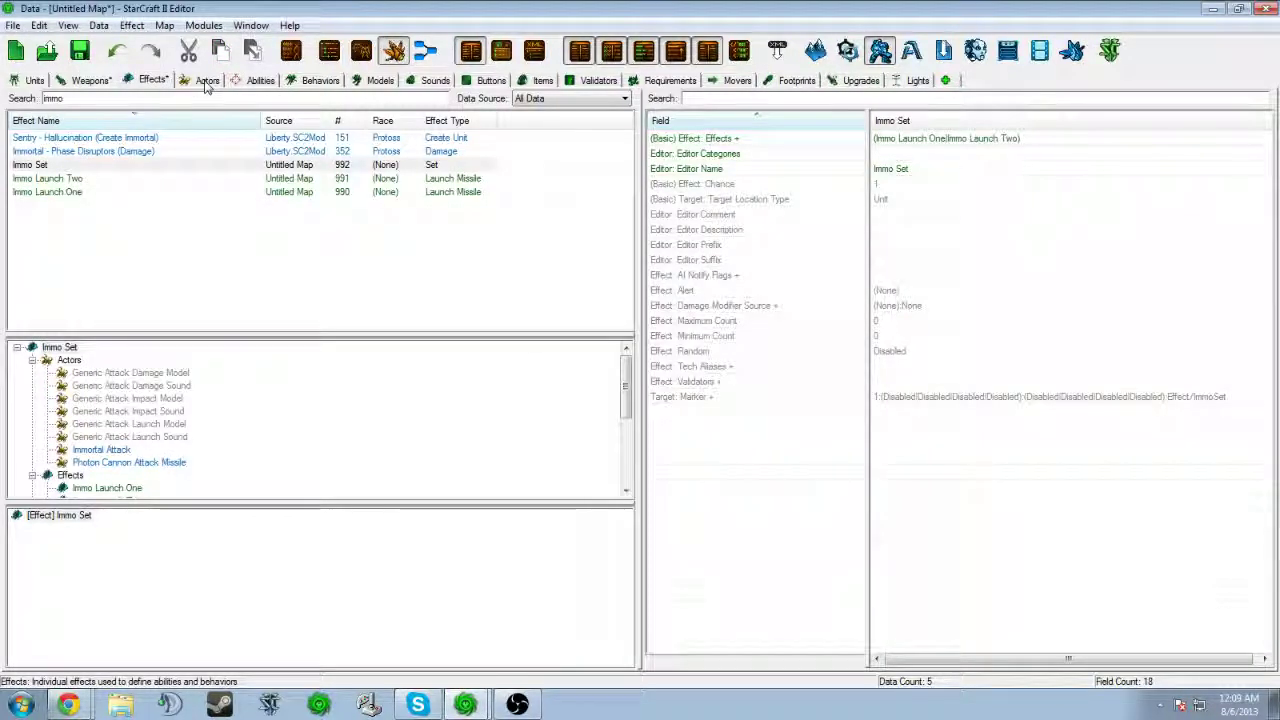
{"action": "left_click", "coordinate": [72, 191]}
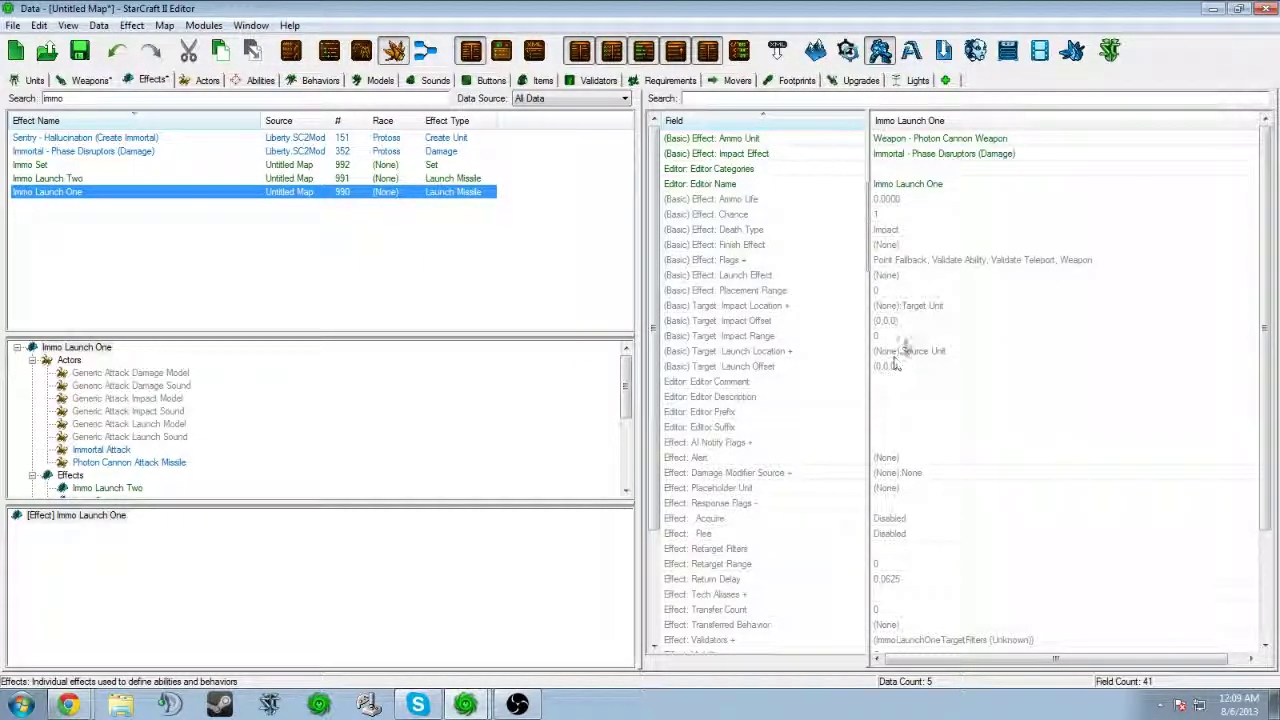
{"action": "left_click", "coordinate": [205, 80]}
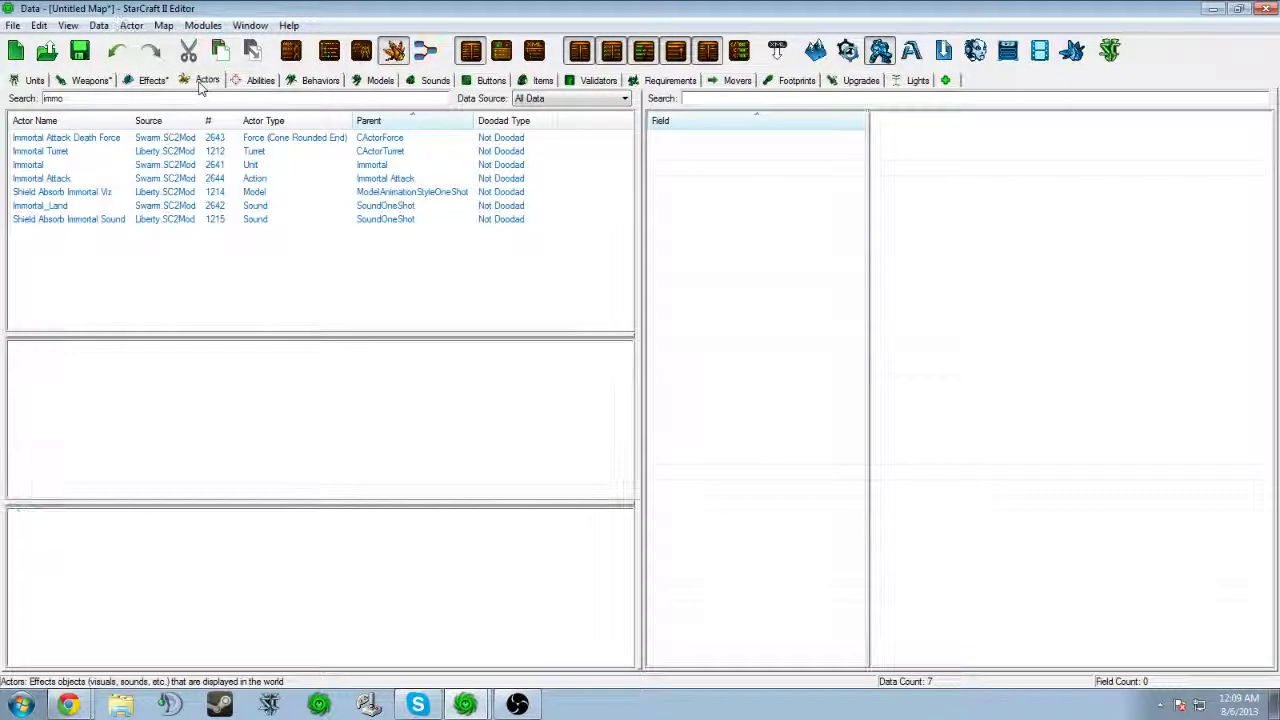
{"action": "left_click", "coordinate": [108, 179]}
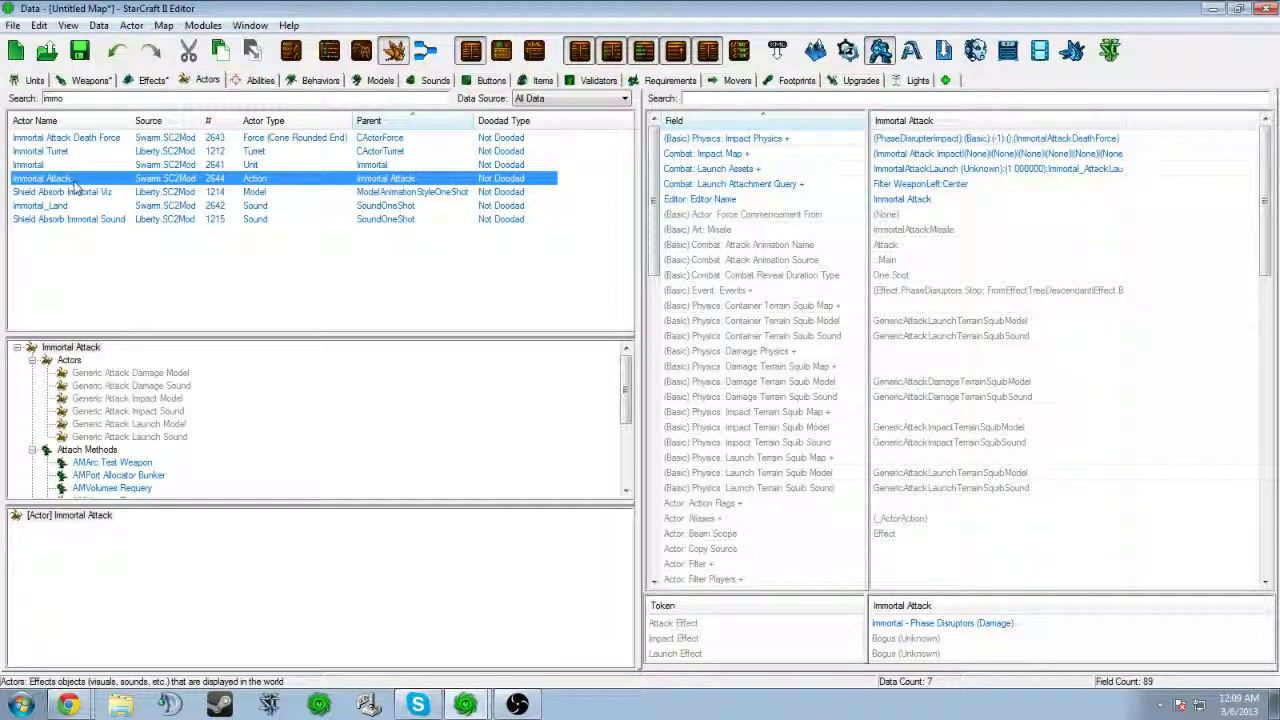
{"action": "left_click", "coordinate": [687, 624]}
{"action": "left_click", "coordinate": [973, 628]}
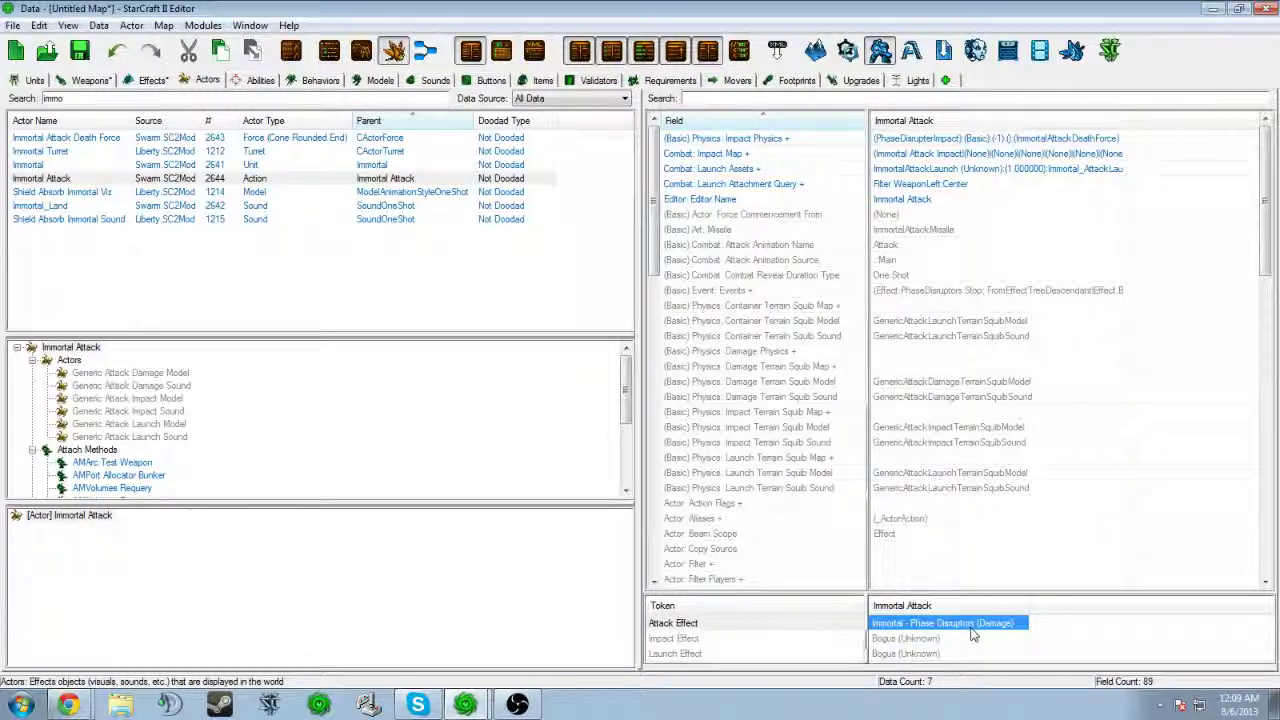
{"action": "left_click", "coordinate": [755, 653]}
{"action": "left_click", "coordinate": [910, 641]}
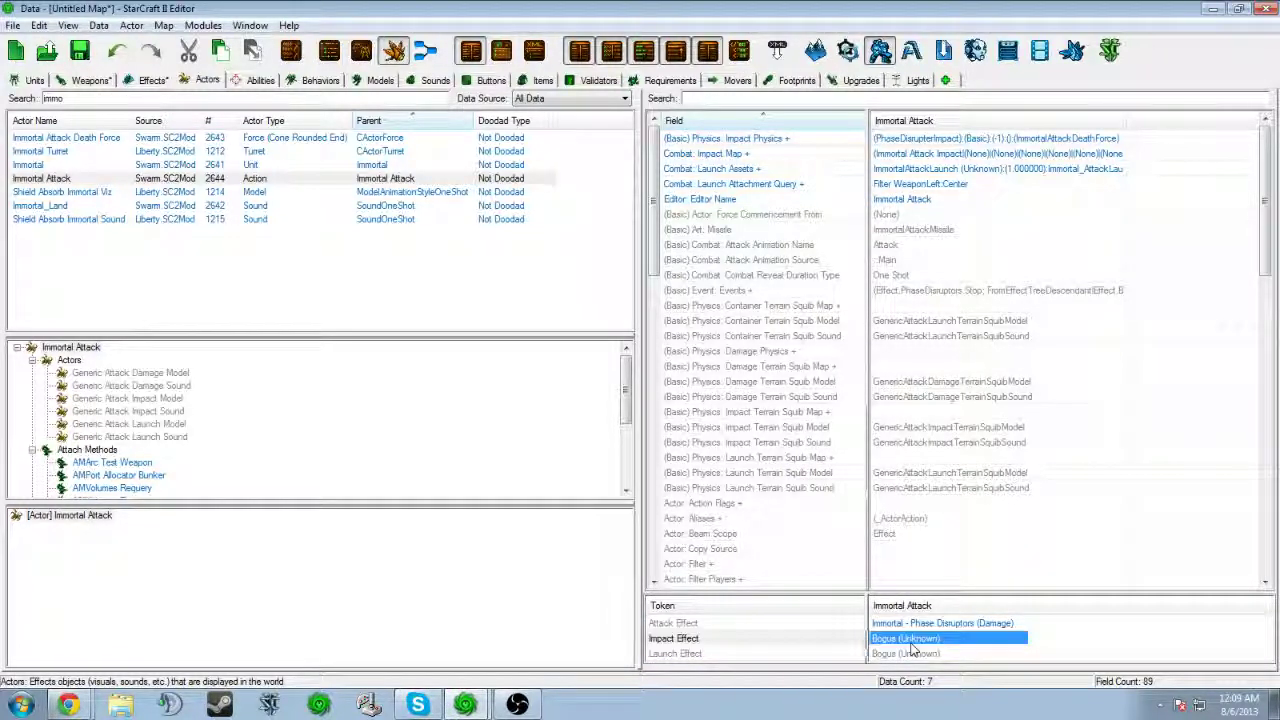
{"action": "left_click", "coordinate": [930, 624]}
{"action": "left_click", "coordinate": [932, 637]}
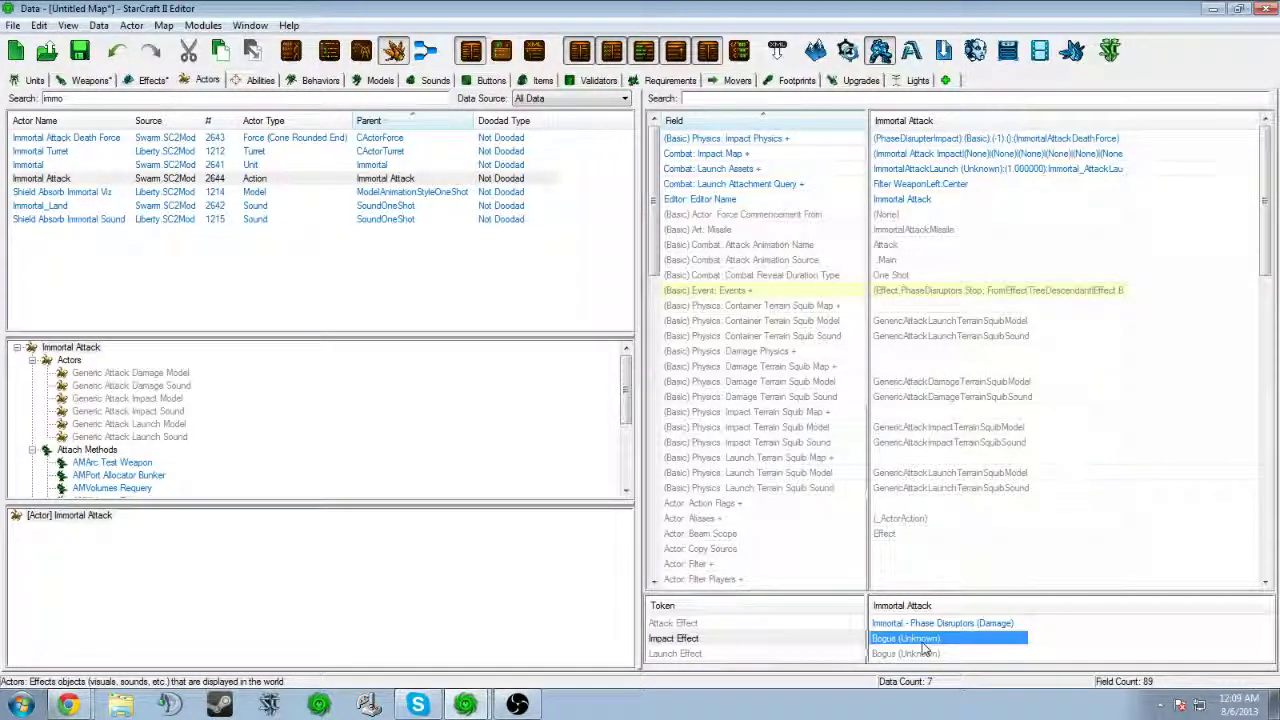
Step: Set the Attack Effect token of the Immortal Attack actor to (None)
{"action": "left_click", "coordinate": [890, 624]}
{"action": "right_click", "coordinate": [890, 626]}
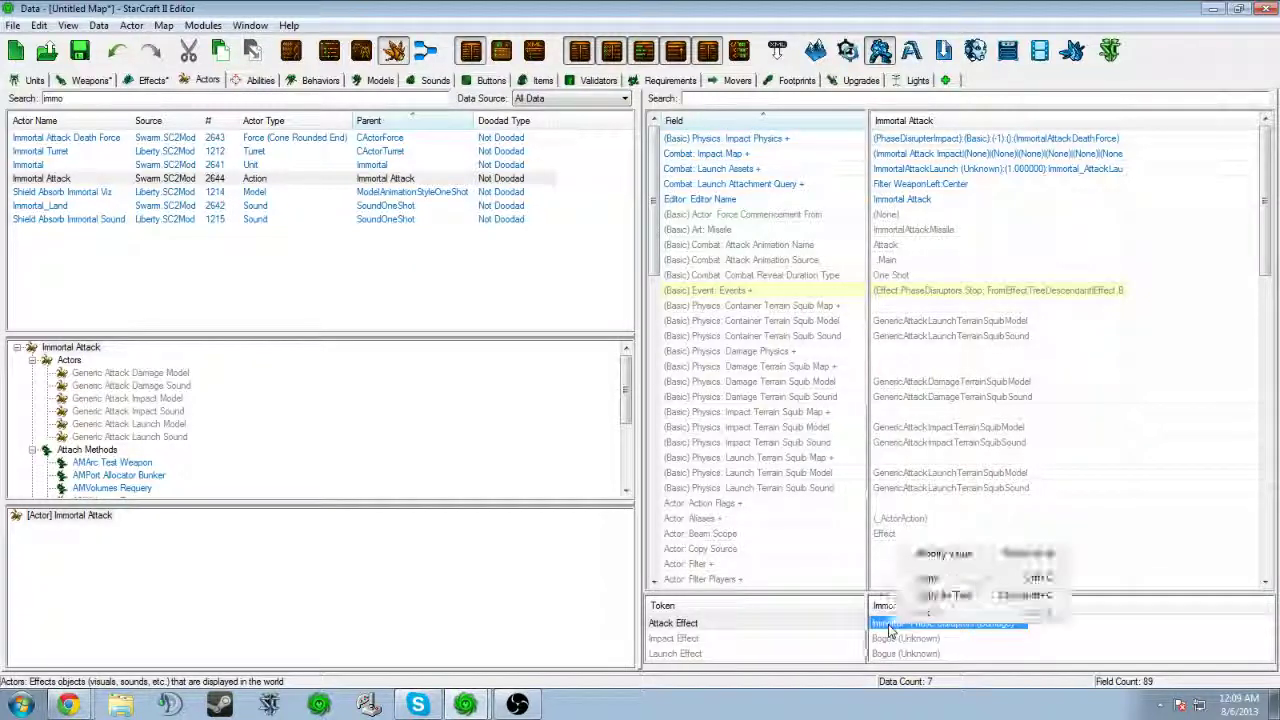
{"action": "left_click", "coordinate": [928, 553]}
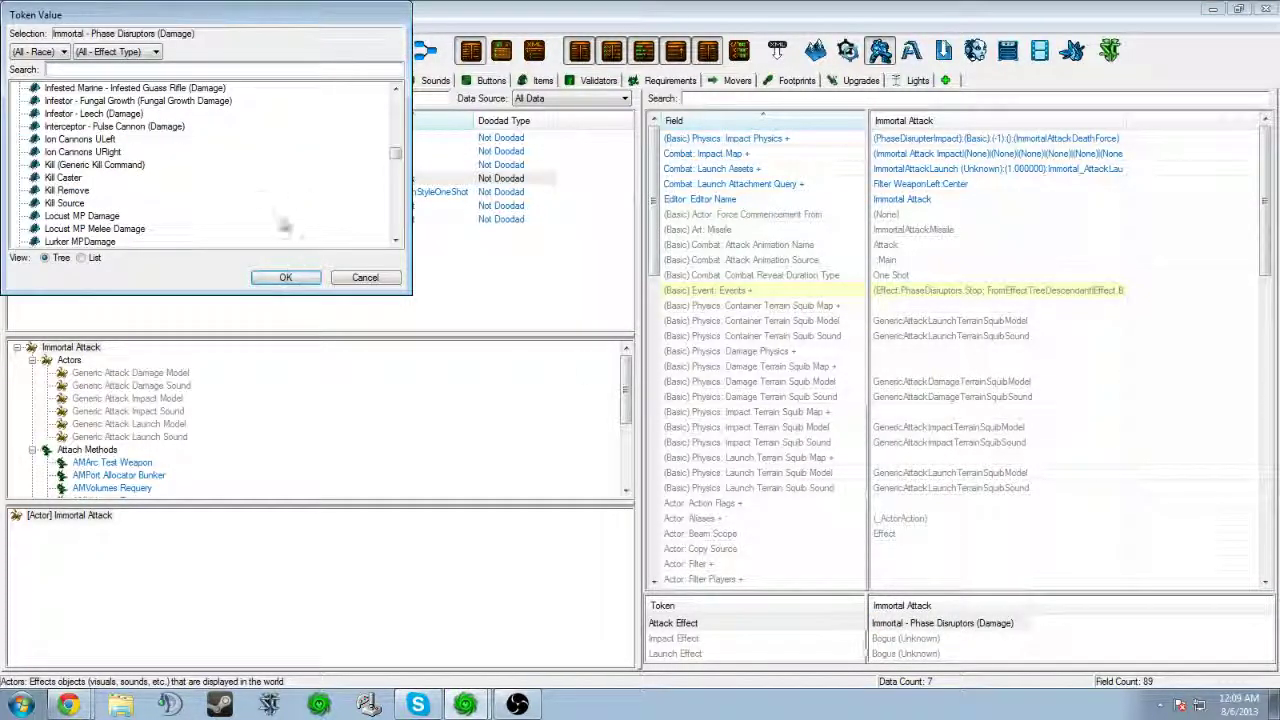
{"action": "type", "text": "none"}
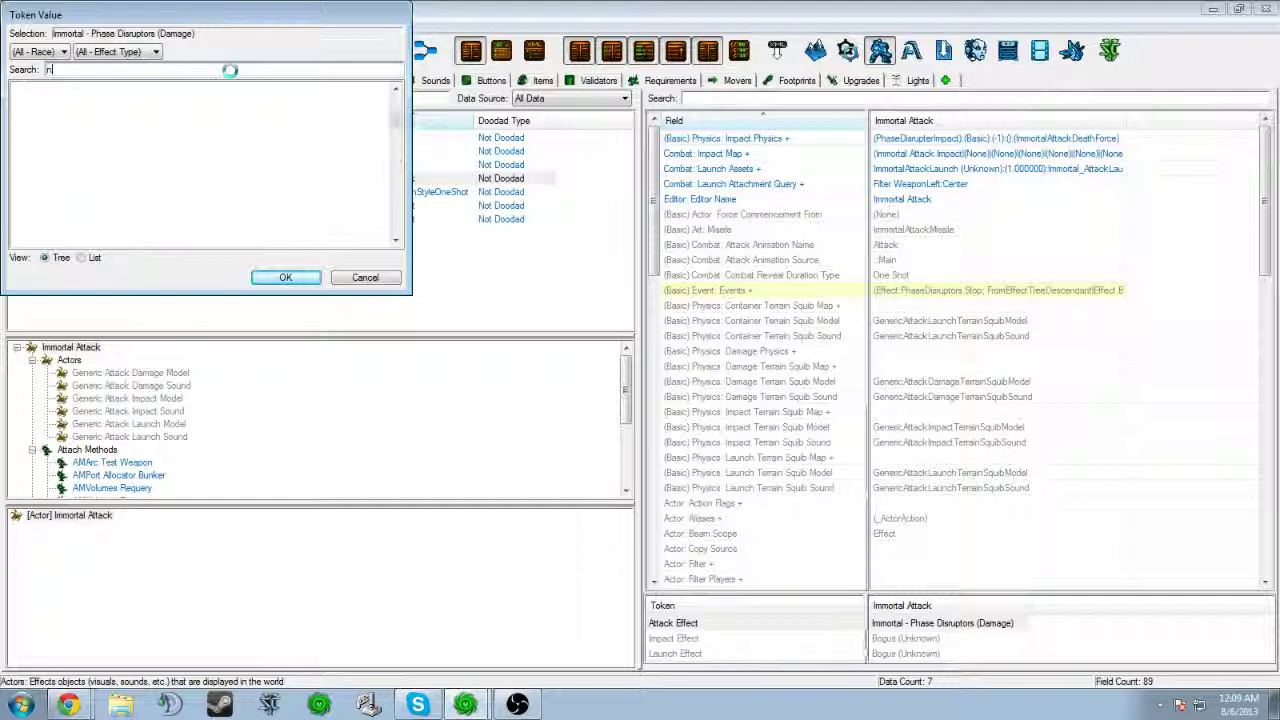
{"action": "left_click", "coordinate": [296, 279]}
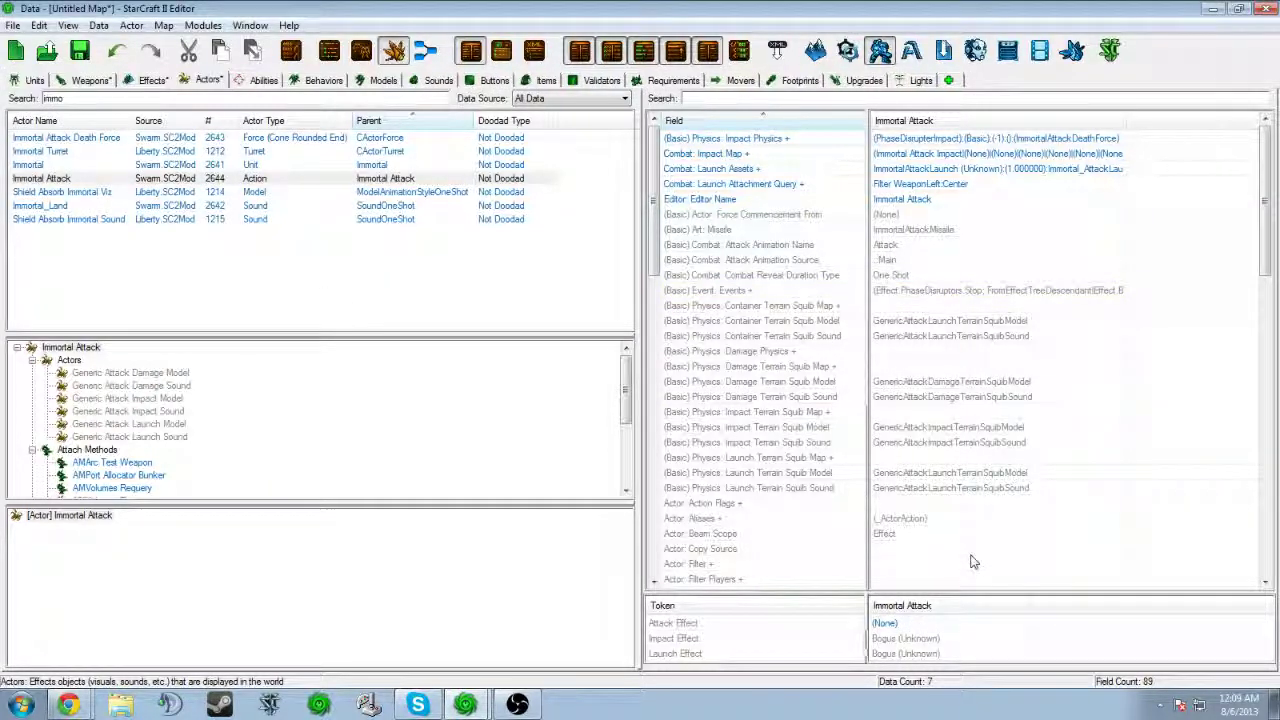
Step: Set the Impact Effect token of the Immortal Attack actor to Immortal - Phase Disruptors (Damage)
{"action": "left_click", "coordinate": [905, 640]}
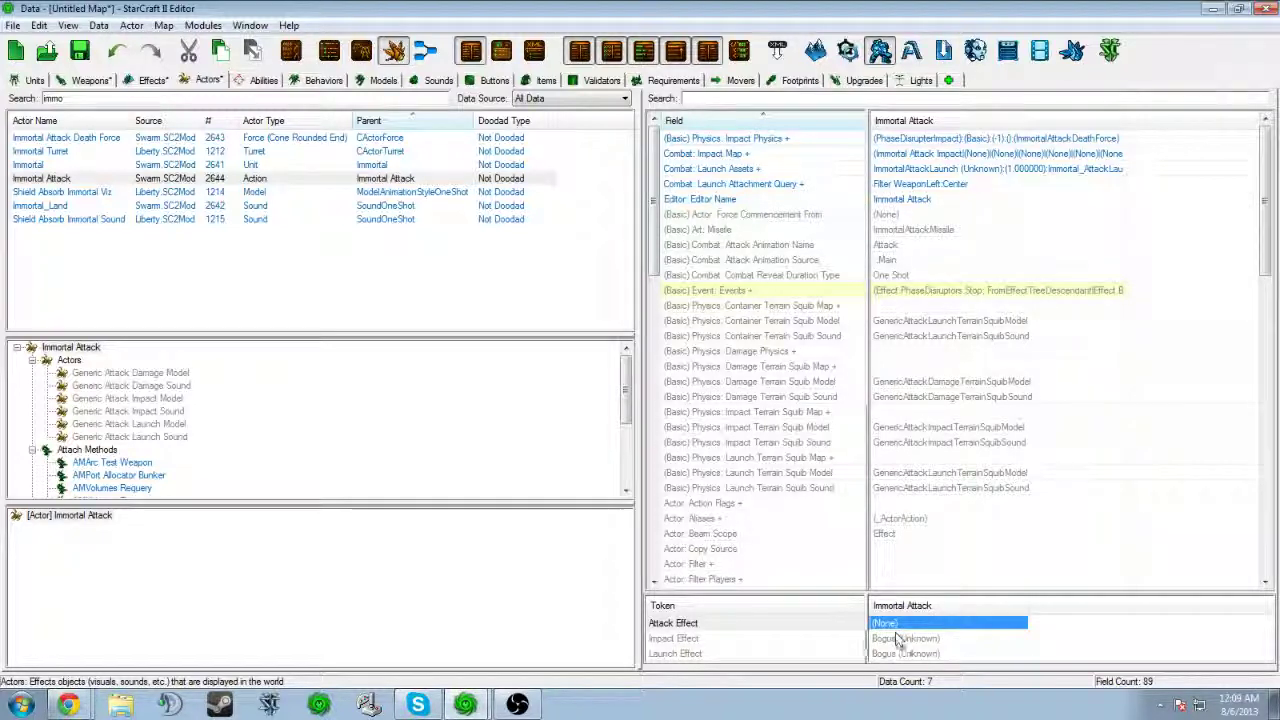
{"action": "double_click", "coordinate": [905, 638]}
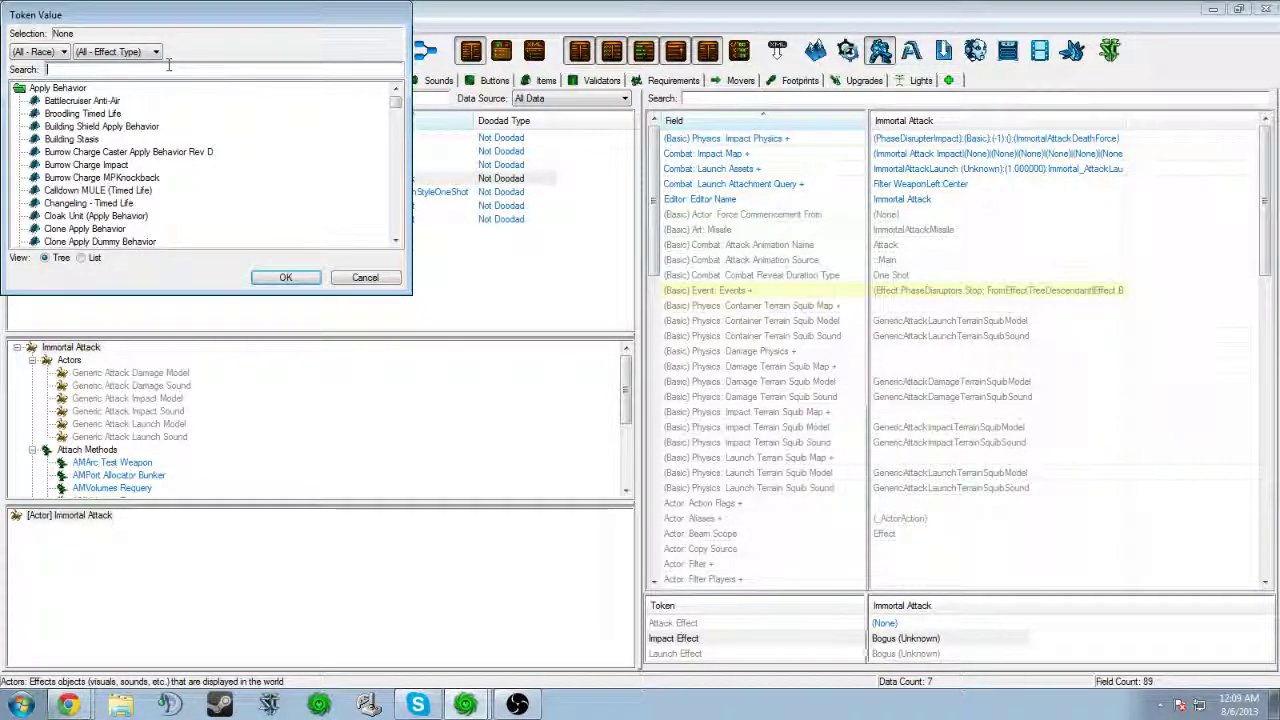
{"action": "type", "text": "immor"}
{"action": "left_click", "coordinate": [156, 128]}
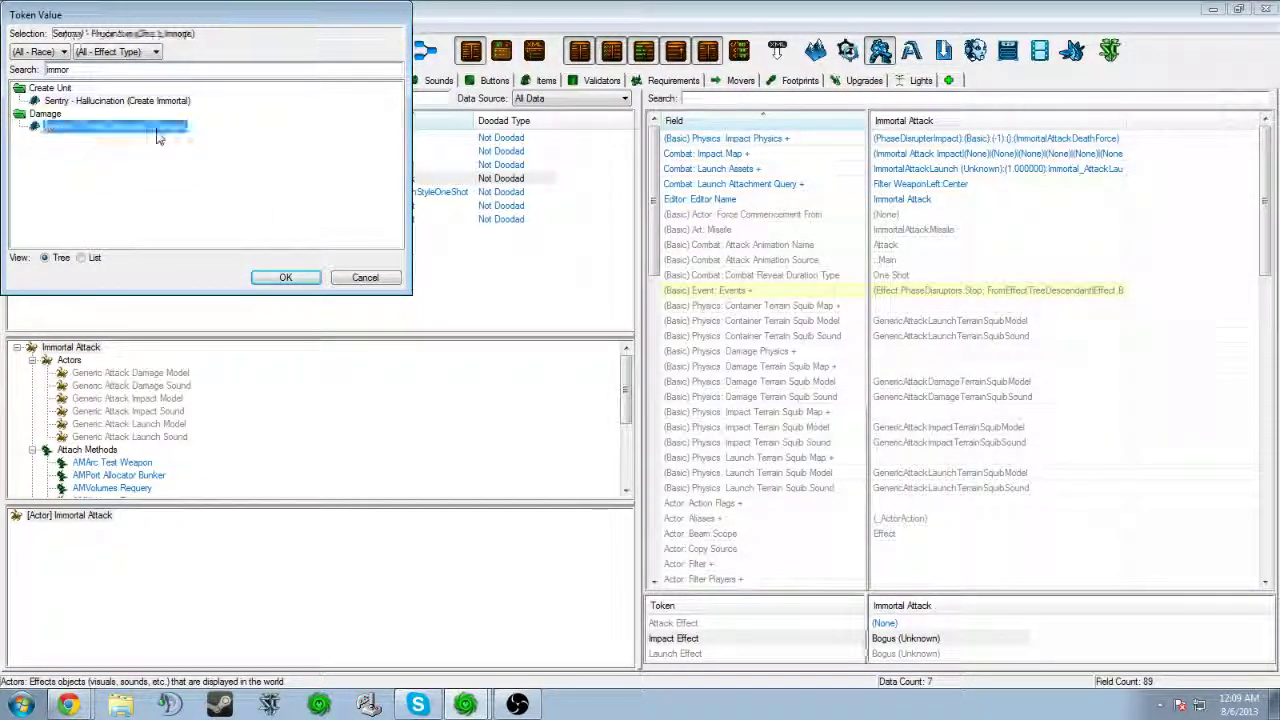
{"action": "left_click", "coordinate": [286, 277]}
Step: Set the Launch Effect token of the Immortal Attack actor to Immo Launch One
{"action": "double_click", "coordinate": [905, 653]}
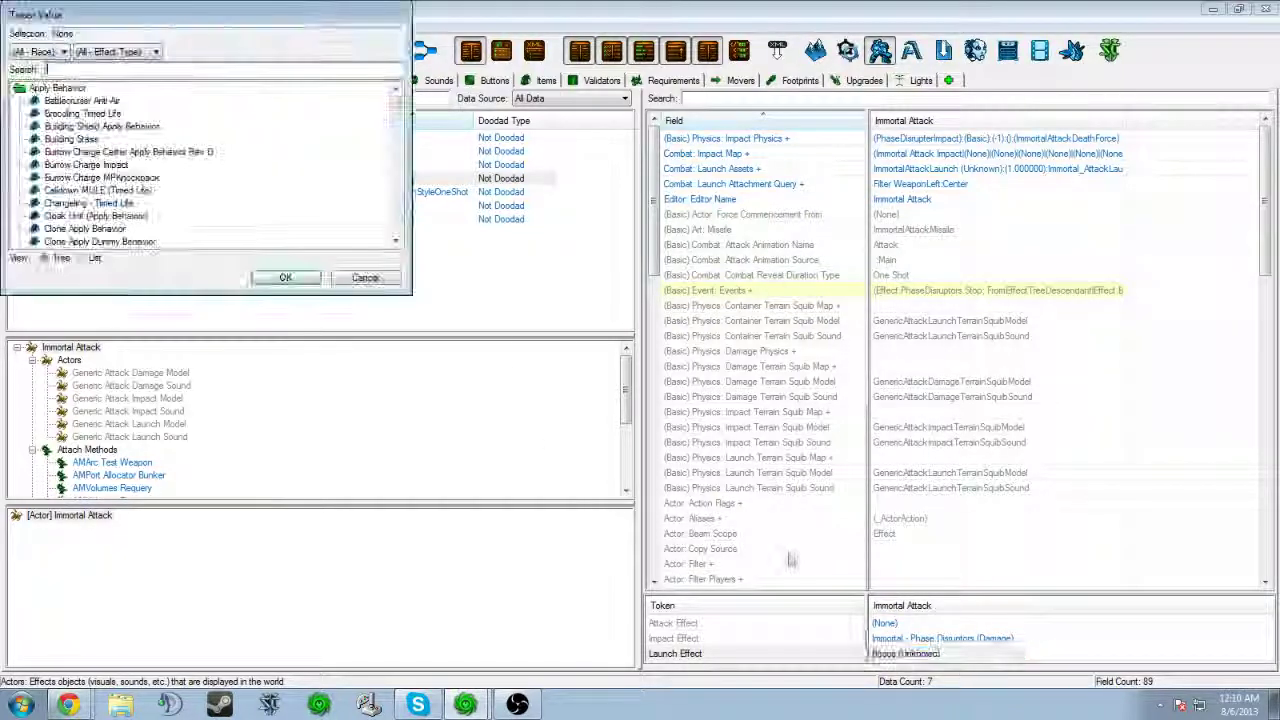
{"action": "type", "text": "immo"}
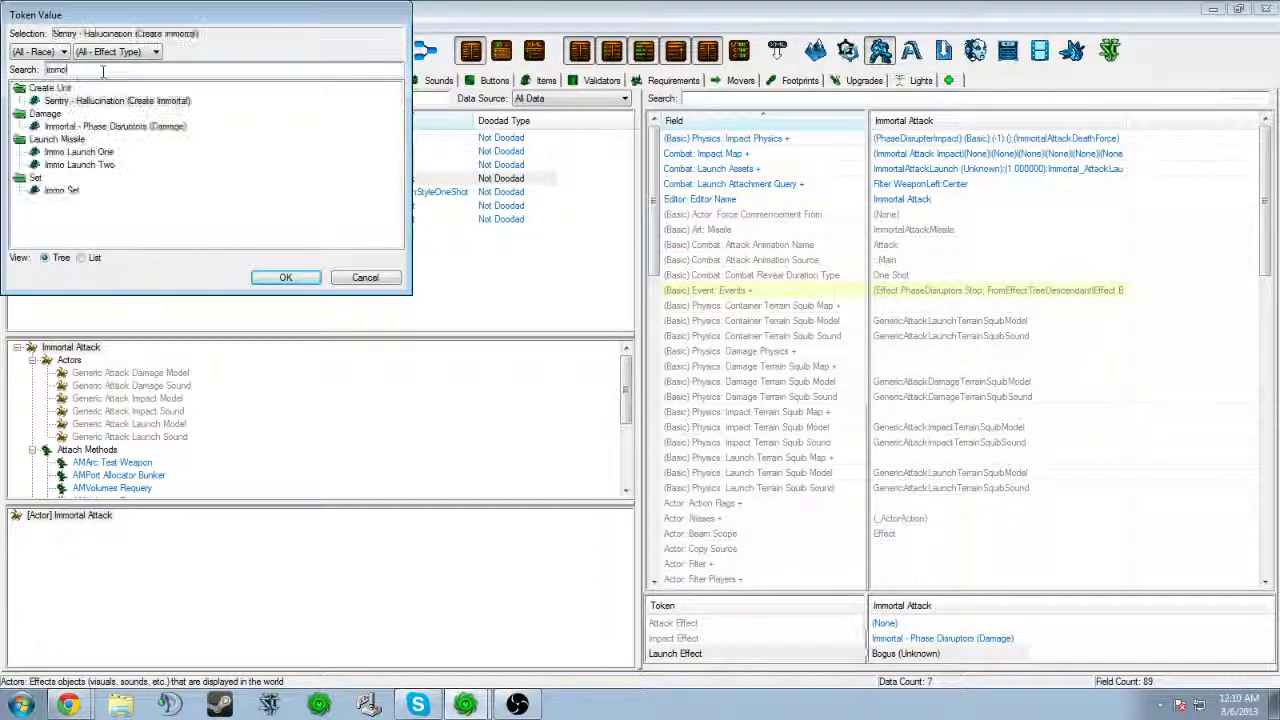
{"action": "left_click", "coordinate": [79, 151]}
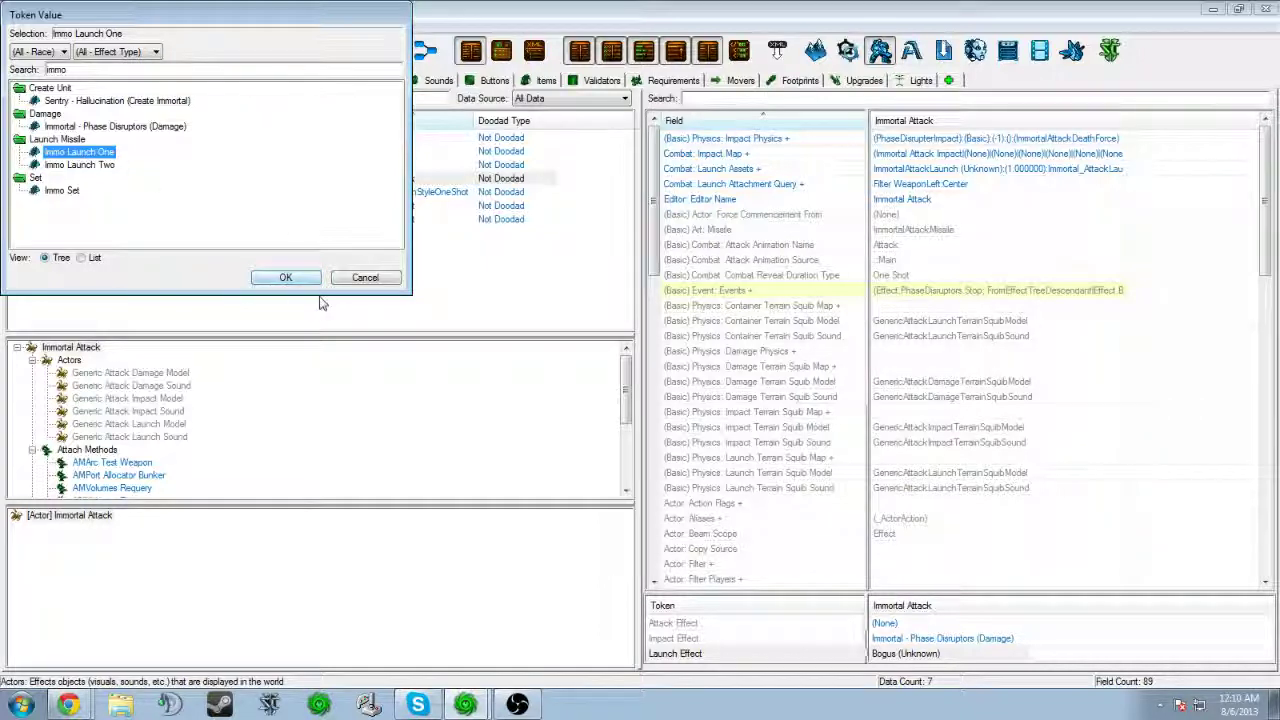
{"action": "left_click", "coordinate": [286, 277]}
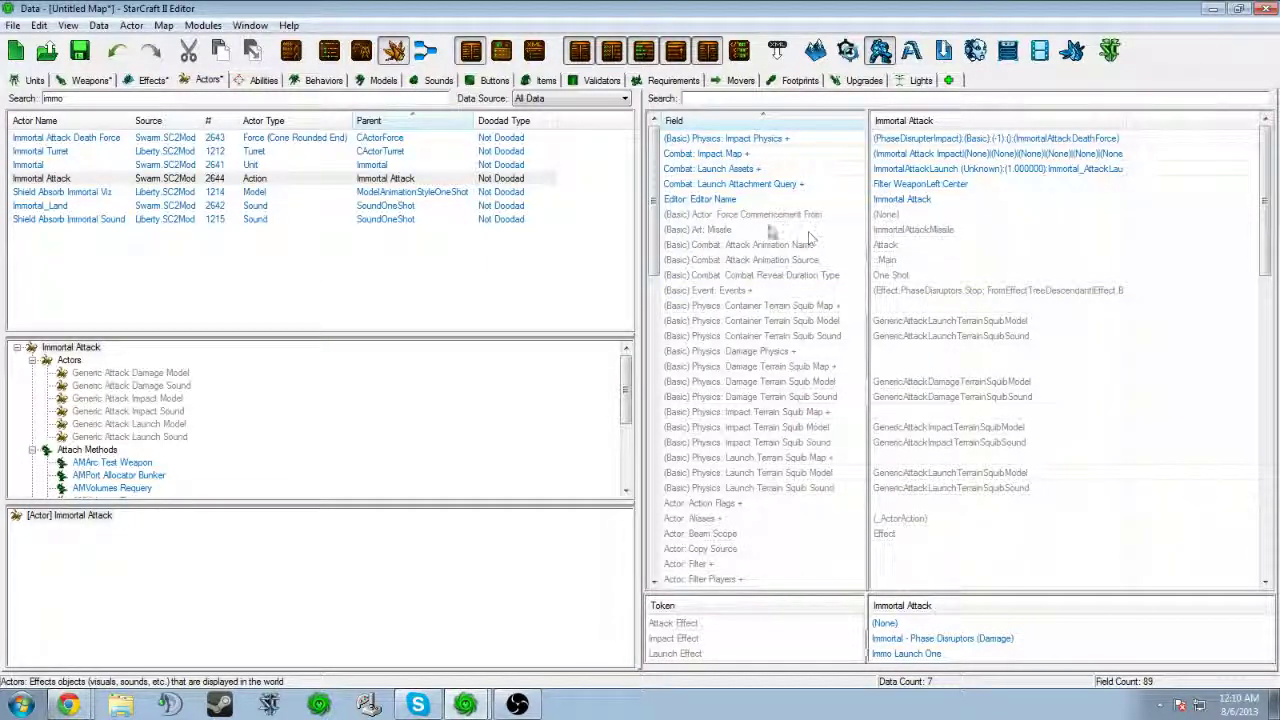
Step: Set the Art: Missile field of the Immortal Attack actor to the actor Photon Cannon Attack Missile
{"action": "left_click", "coordinate": [722, 231]}
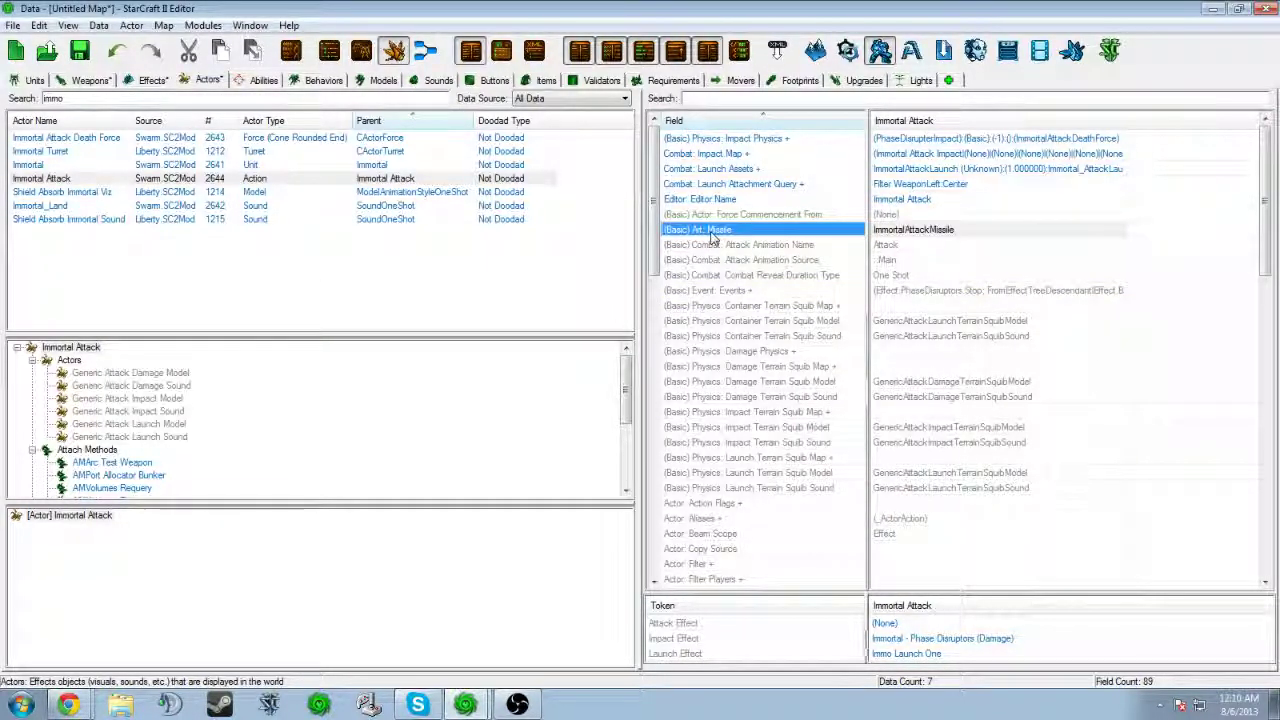
{"action": "double_click", "coordinate": [918, 231]}
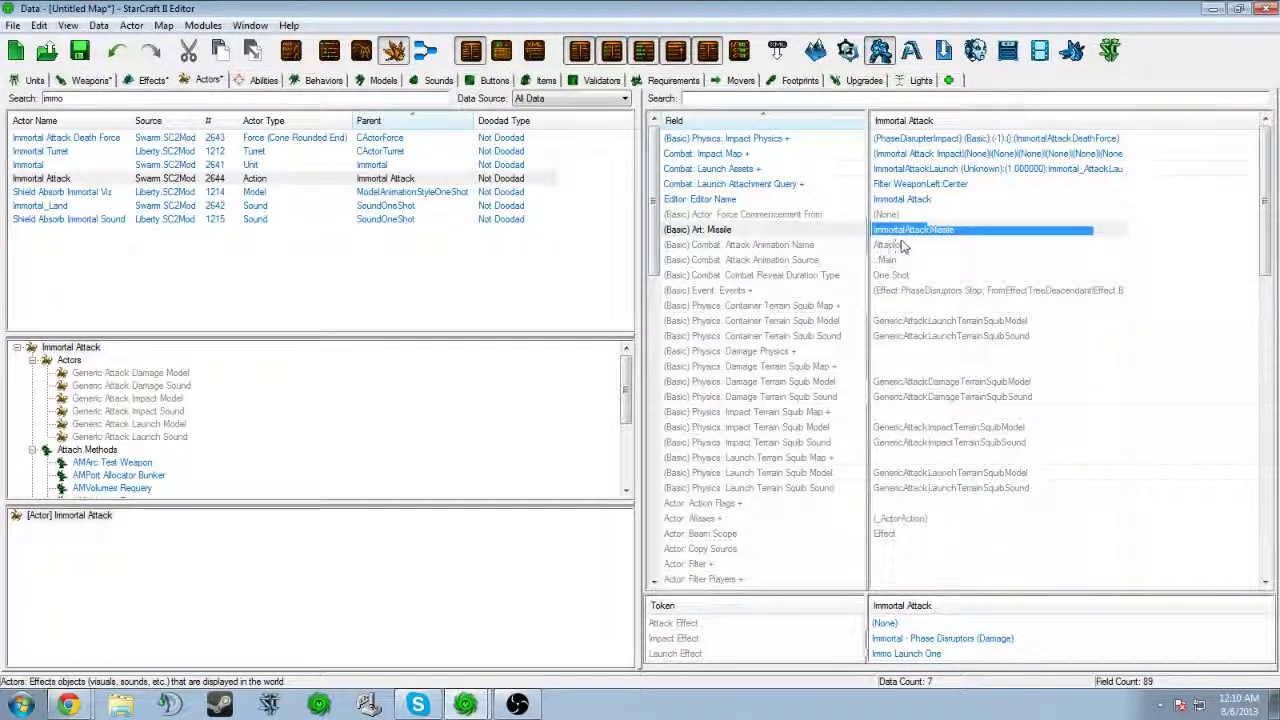
{"action": "double_click", "coordinate": [901, 234]}
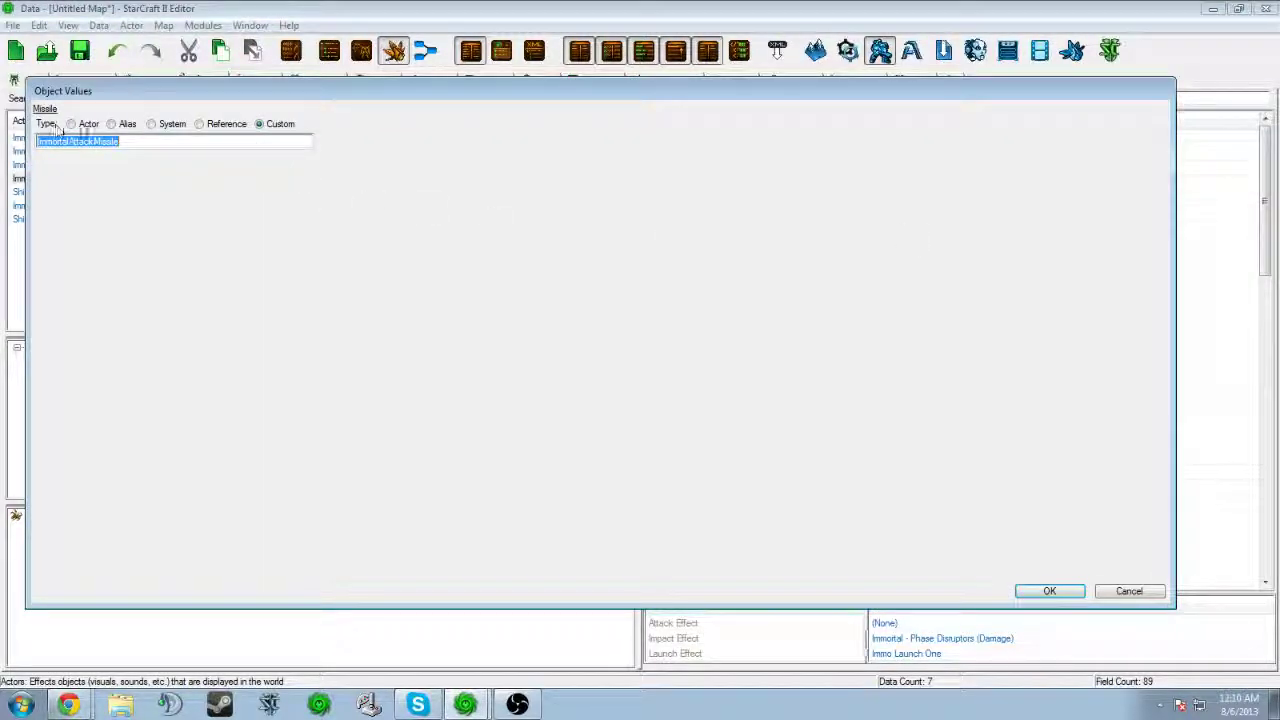
{"action": "left_click", "coordinate": [72, 124]}
{"action": "left_click", "coordinate": [249, 141]}
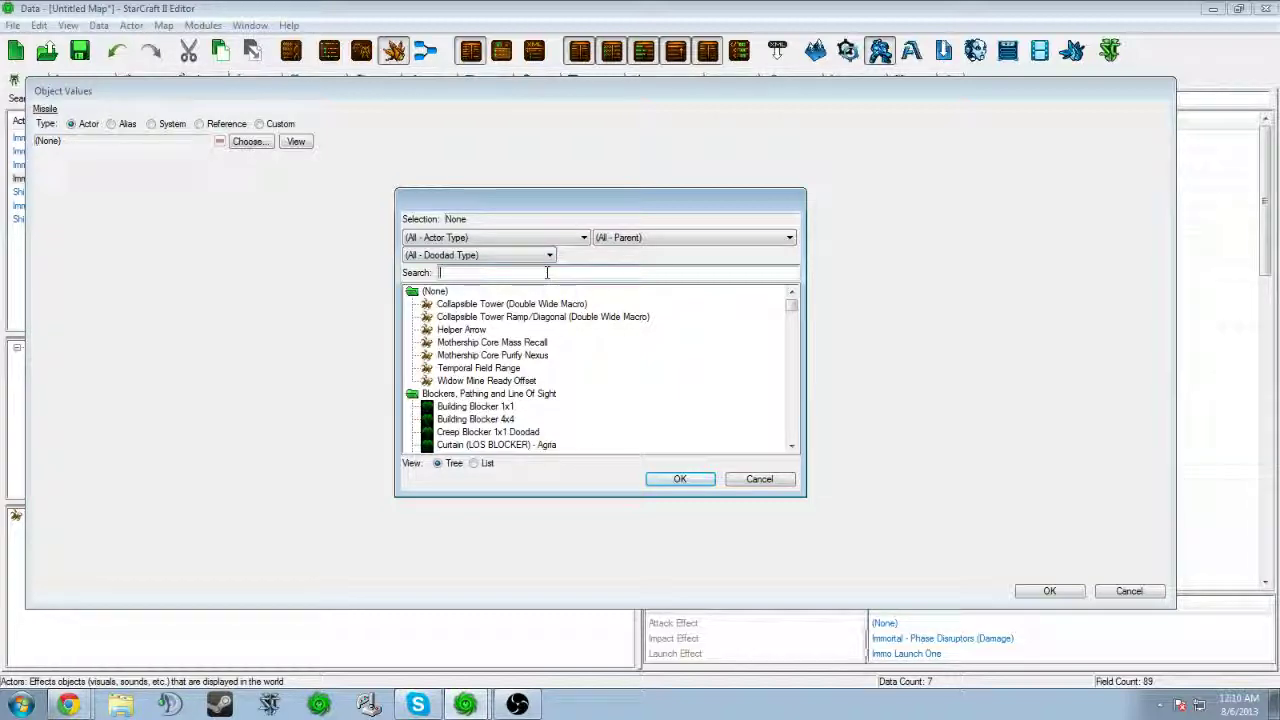
{"action": "type", "text": "photon"}
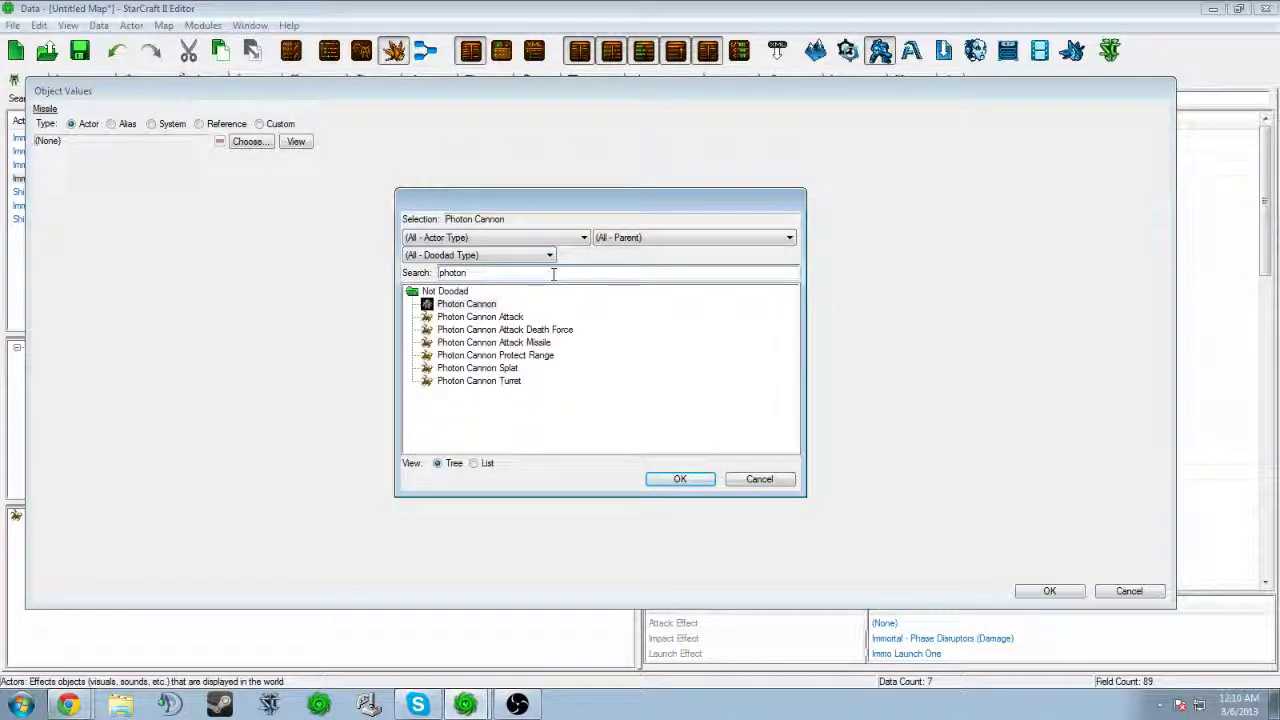
{"action": "left_click", "coordinate": [493, 342]}
{"action": "left_click", "coordinate": [680, 479]}
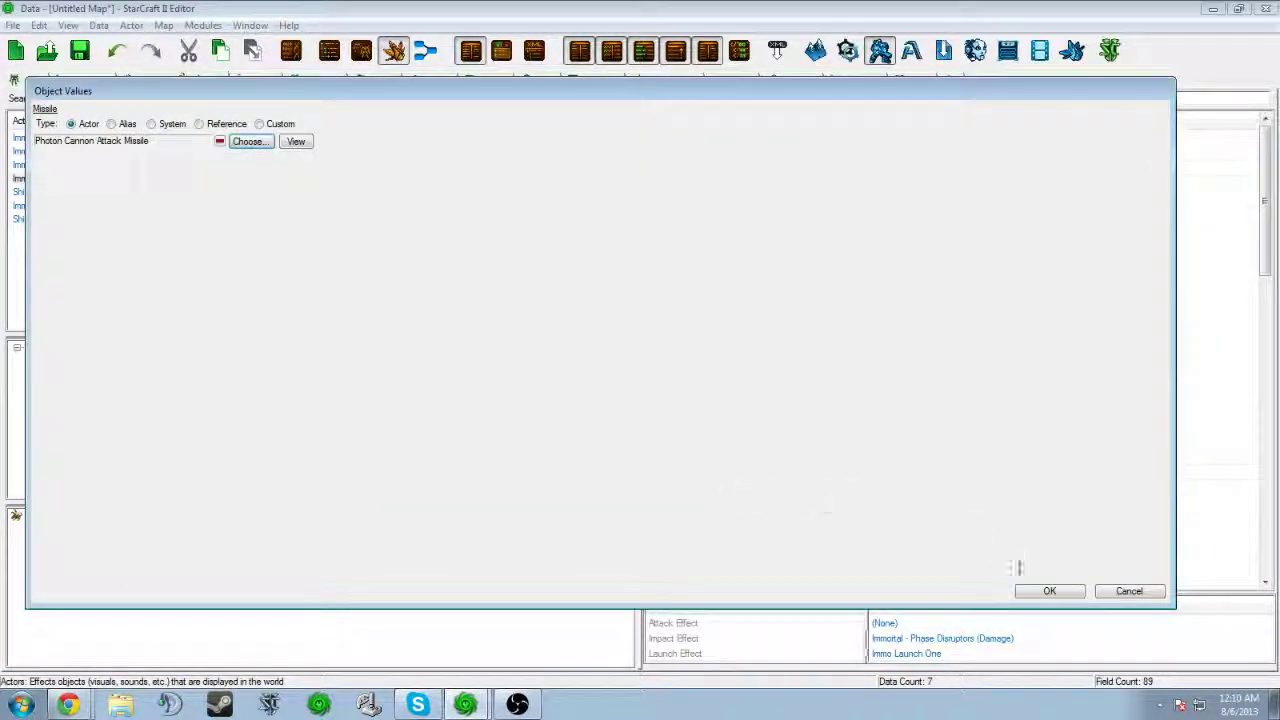
{"action": "left_click", "coordinate": [1035, 593]}
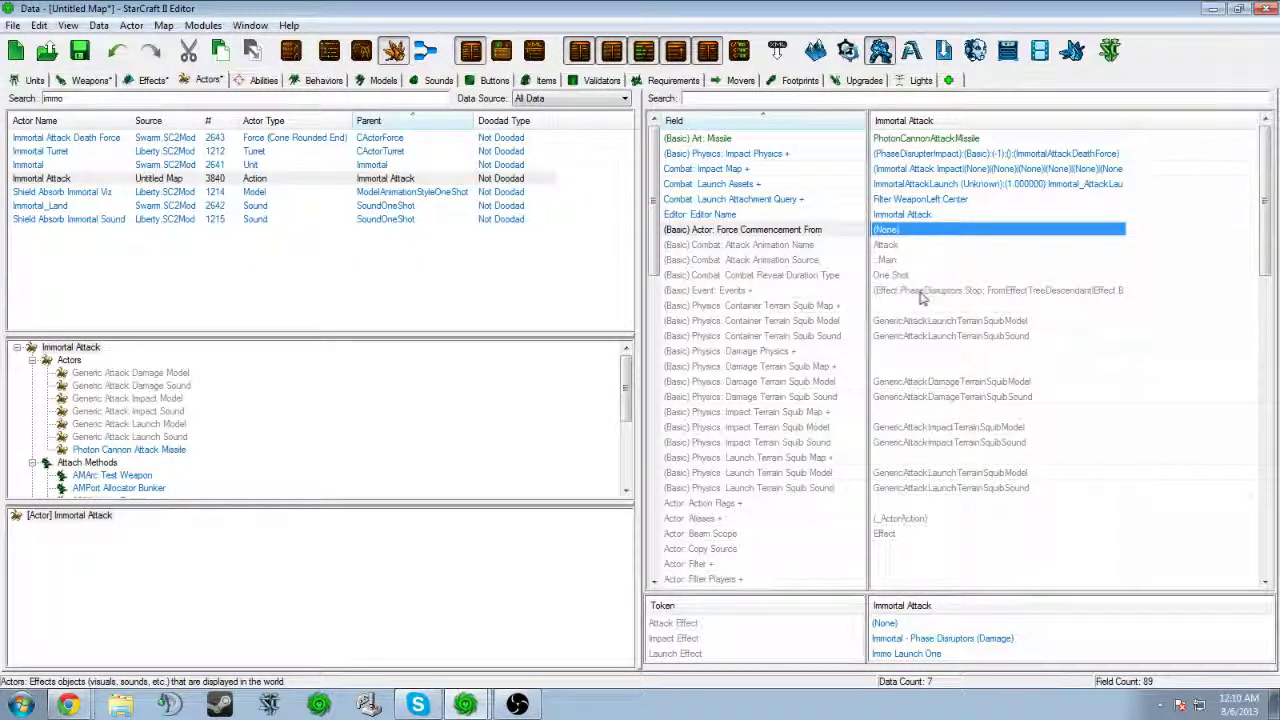
Step: Choose Filter WeaponLeft as the method of the Immortal Attack actor's Launch Attachment Query
{"action": "left_click", "coordinate": [918, 203]}
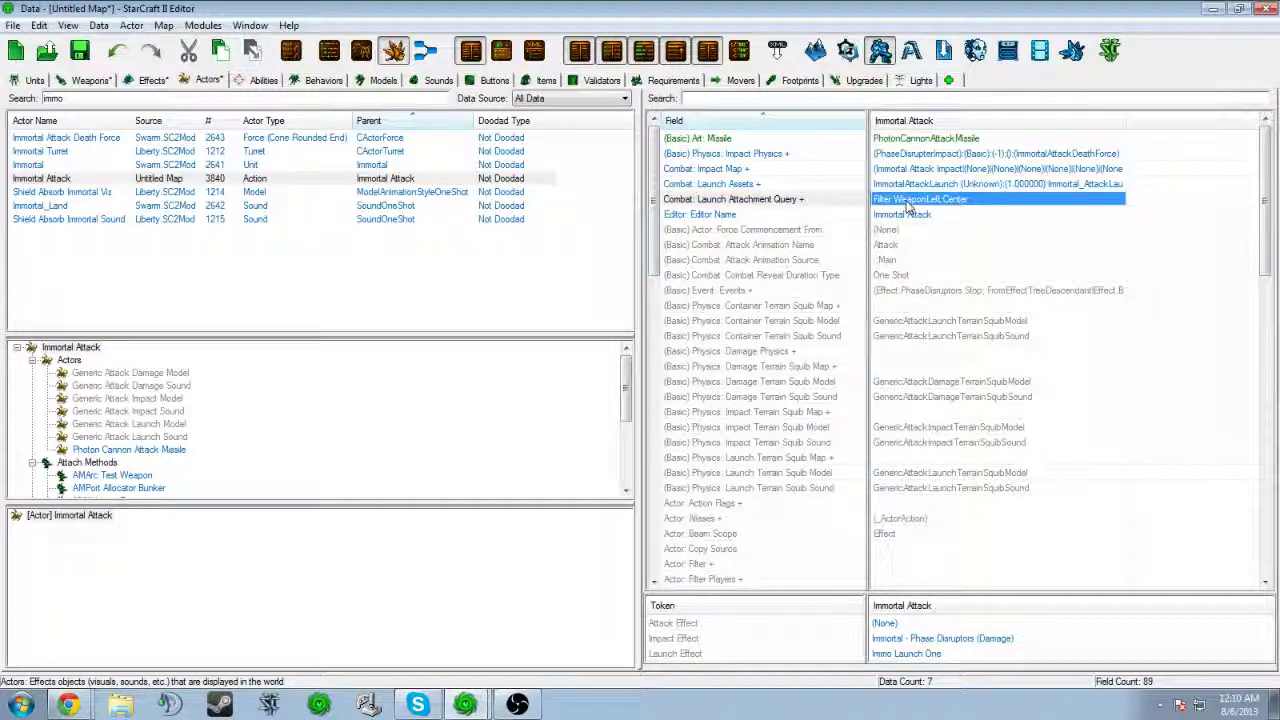
{"action": "double_click", "coordinate": [908, 205]}
{"action": "left_click", "coordinate": [98, 200]}
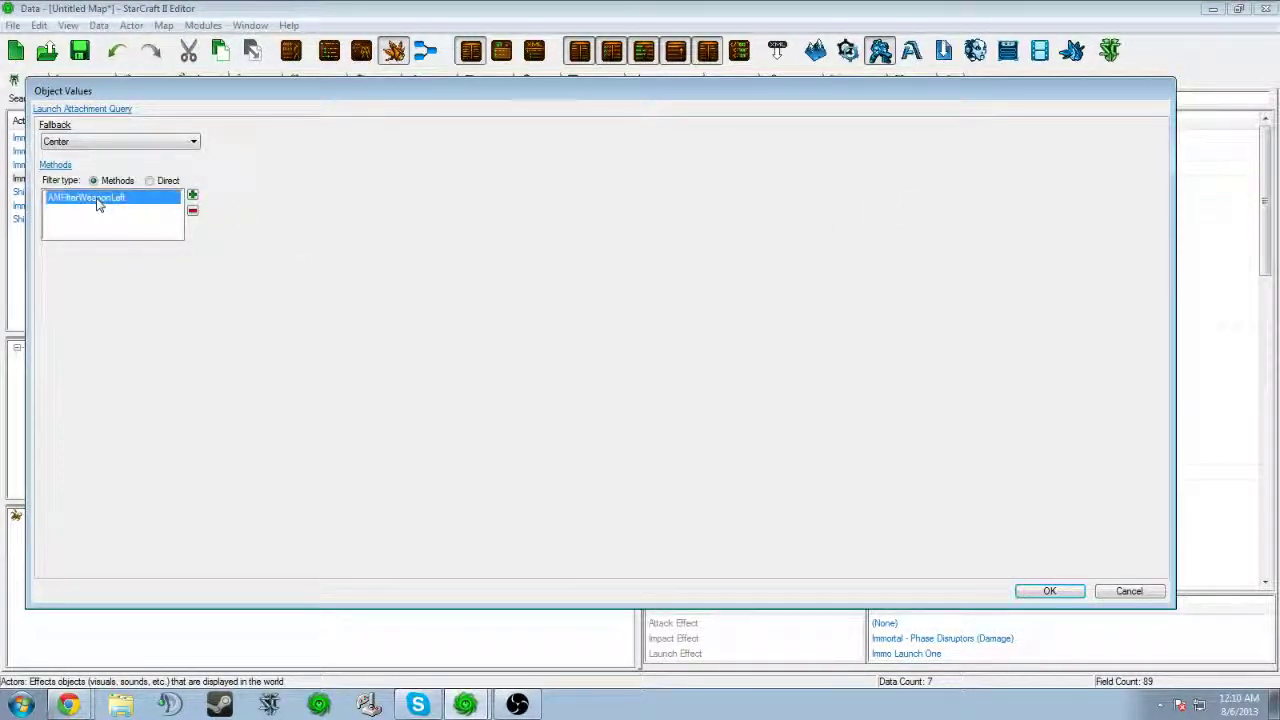
{"action": "double_click", "coordinate": [98, 200]}
{"action": "left_click", "coordinate": [475, 351]}
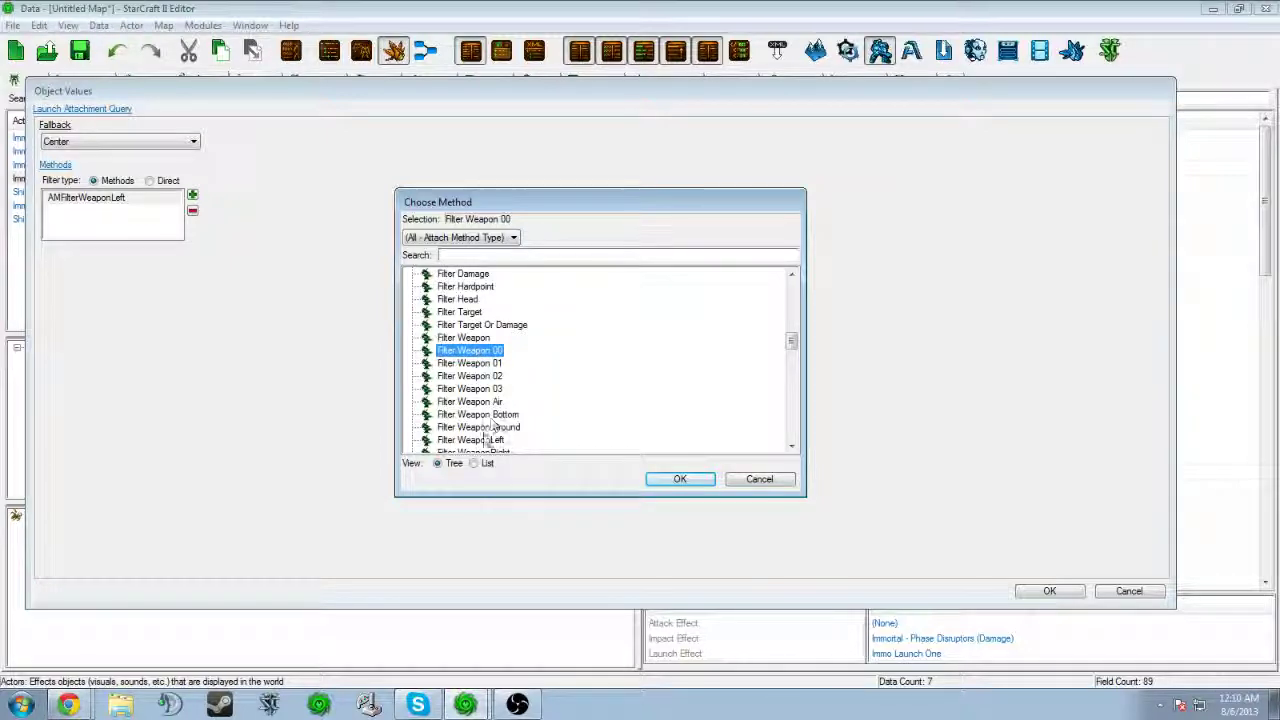
{"action": "double_click", "coordinate": [483, 441]}
{"action": "left_click", "coordinate": [1049, 591]}
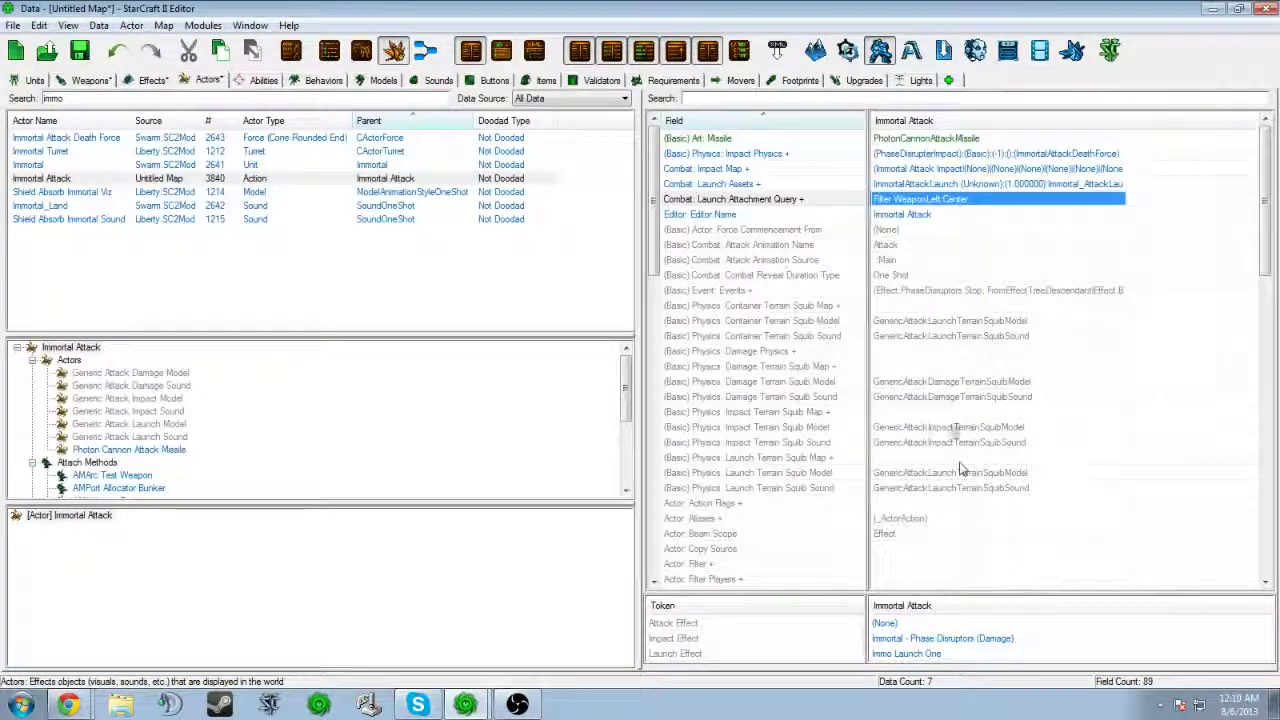
Step: In the Immortal Attack actor's events, set the source name of the Effect.PhaseDisruptors.Start creation event to Immo Launch One
{"action": "double_click", "coordinate": [876, 289]}
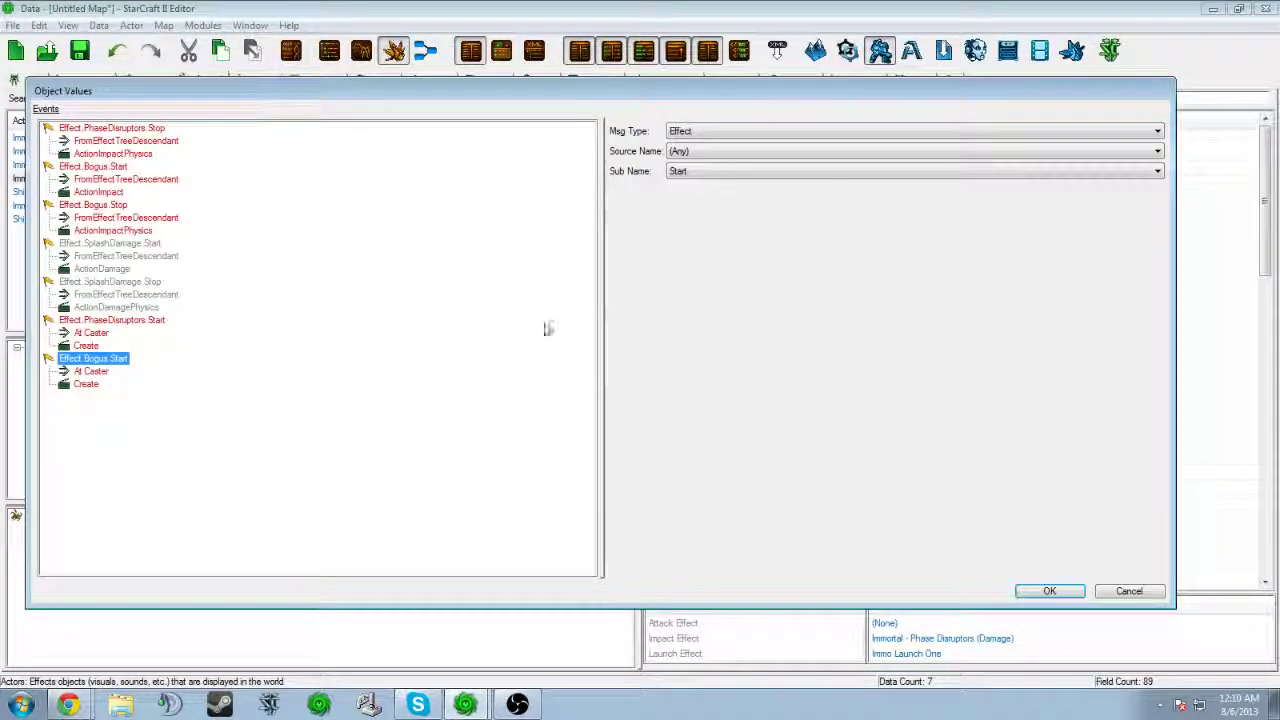
{"action": "left_click", "coordinate": [111, 320]}
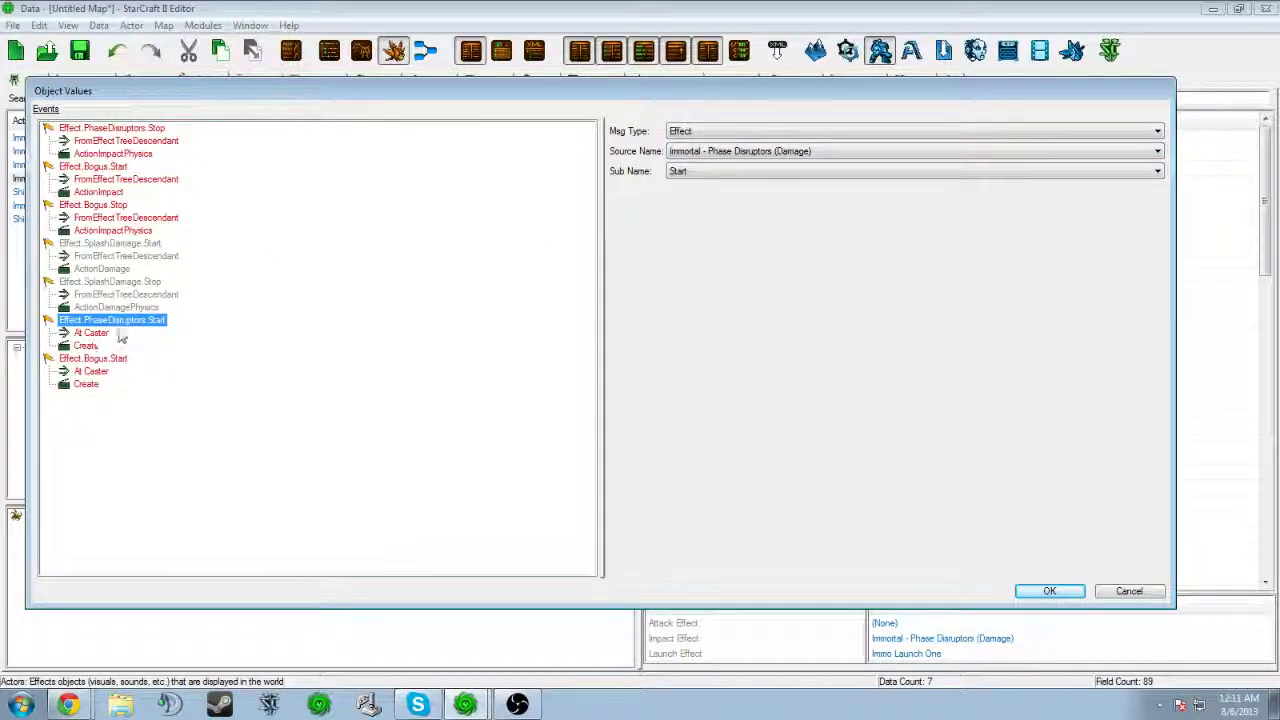
{"action": "left_click", "coordinate": [763, 152]}
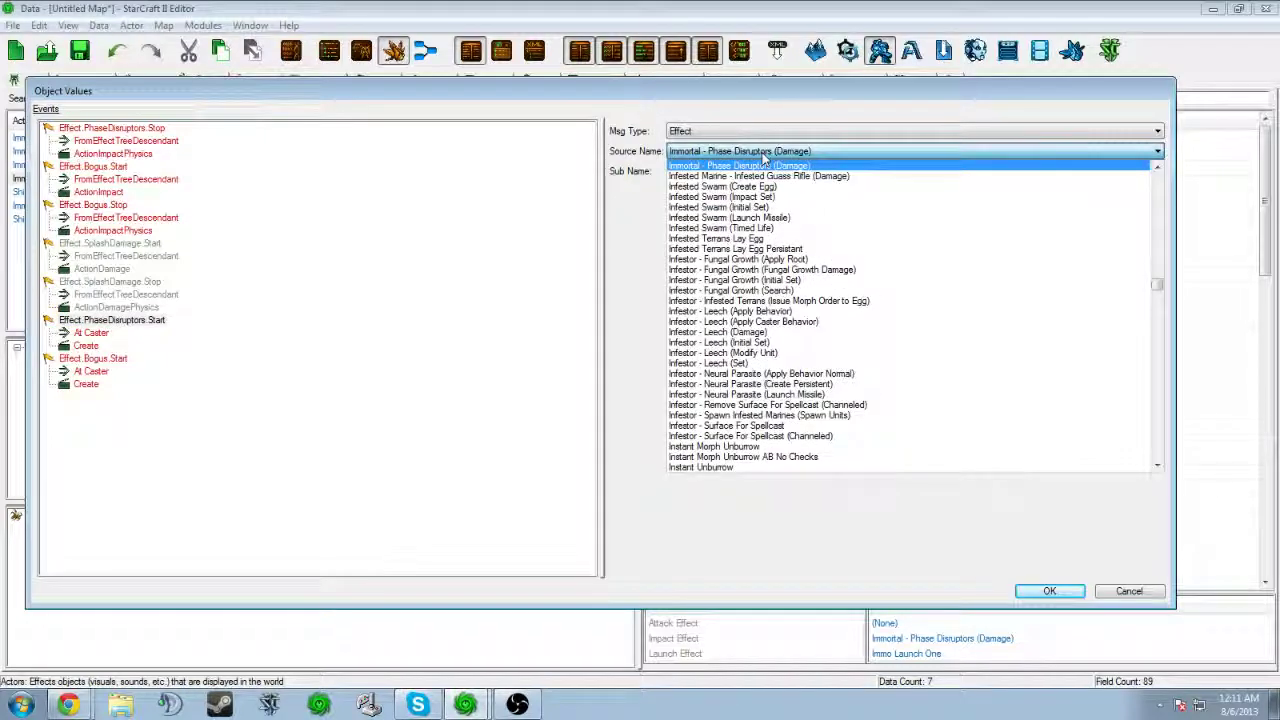
{"action": "key", "text": "Up"}
{"action": "key", "text": "Up"}
{"action": "key", "text": "Up"}
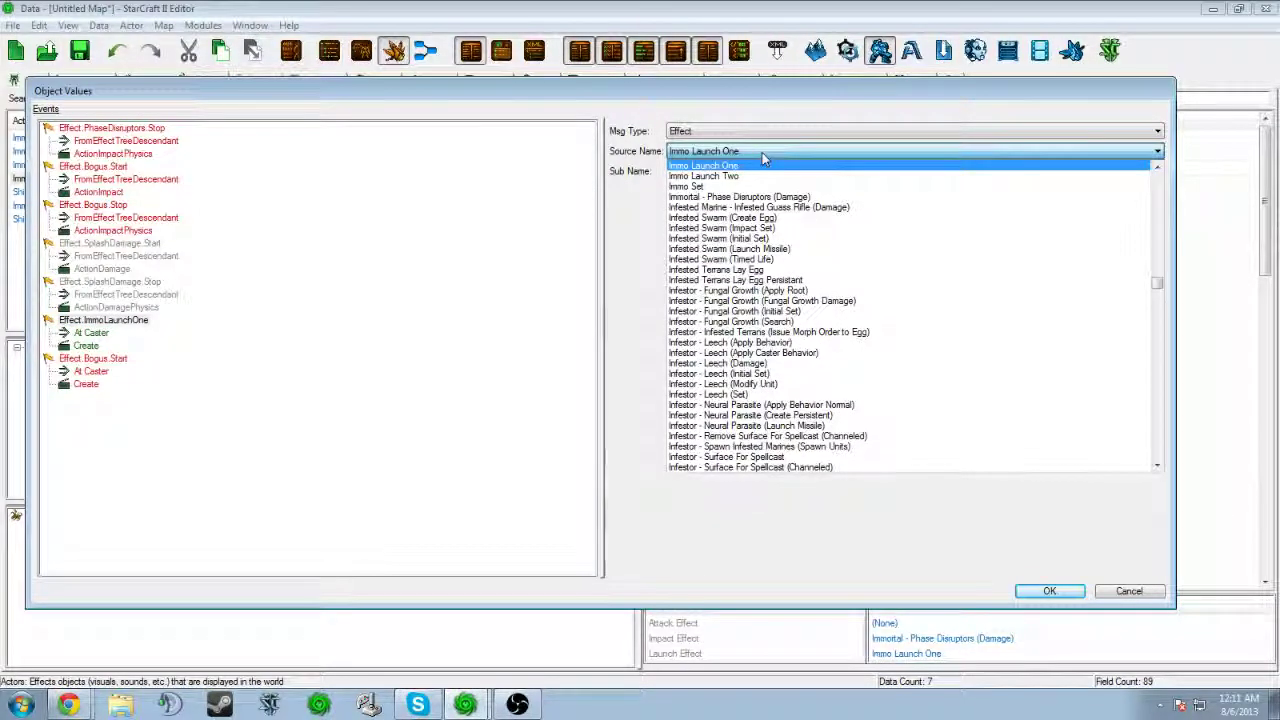
{"action": "left_click", "coordinate": [736, 167]}
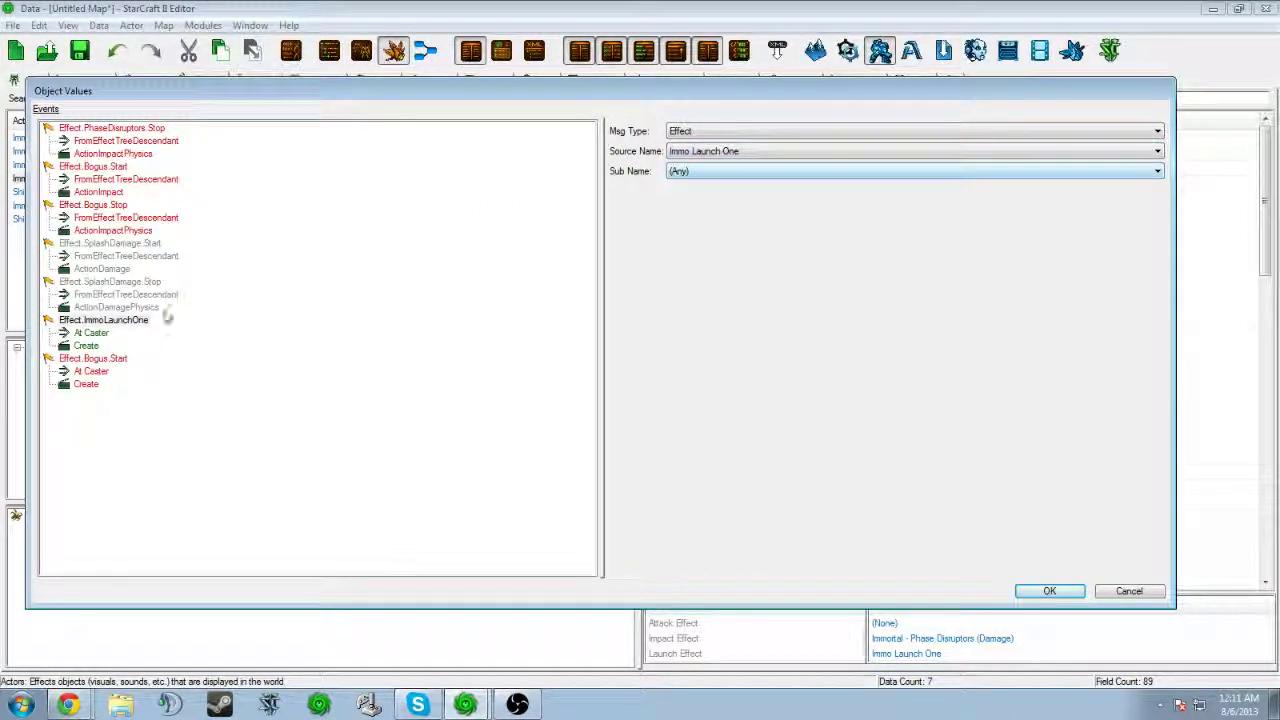
Step: Remove the last Effect.Bogus.Start creation event from the Immortal Attack actor and save its events
{"action": "left_click", "coordinate": [108, 362]}
{"action": "right_click", "coordinate": [108, 362]}
{"action": "left_click", "coordinate": [145, 423]}
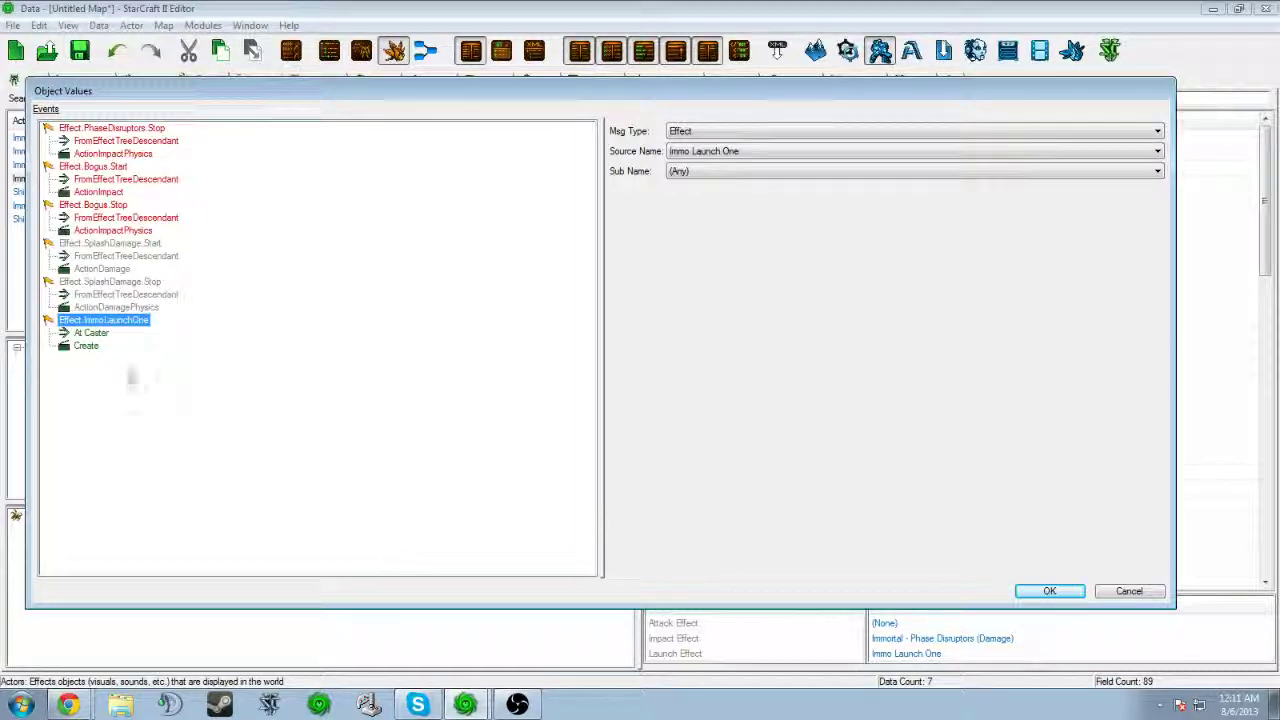
{"action": "left_click", "coordinate": [94, 347]}
{"action": "left_click", "coordinate": [108, 322]}
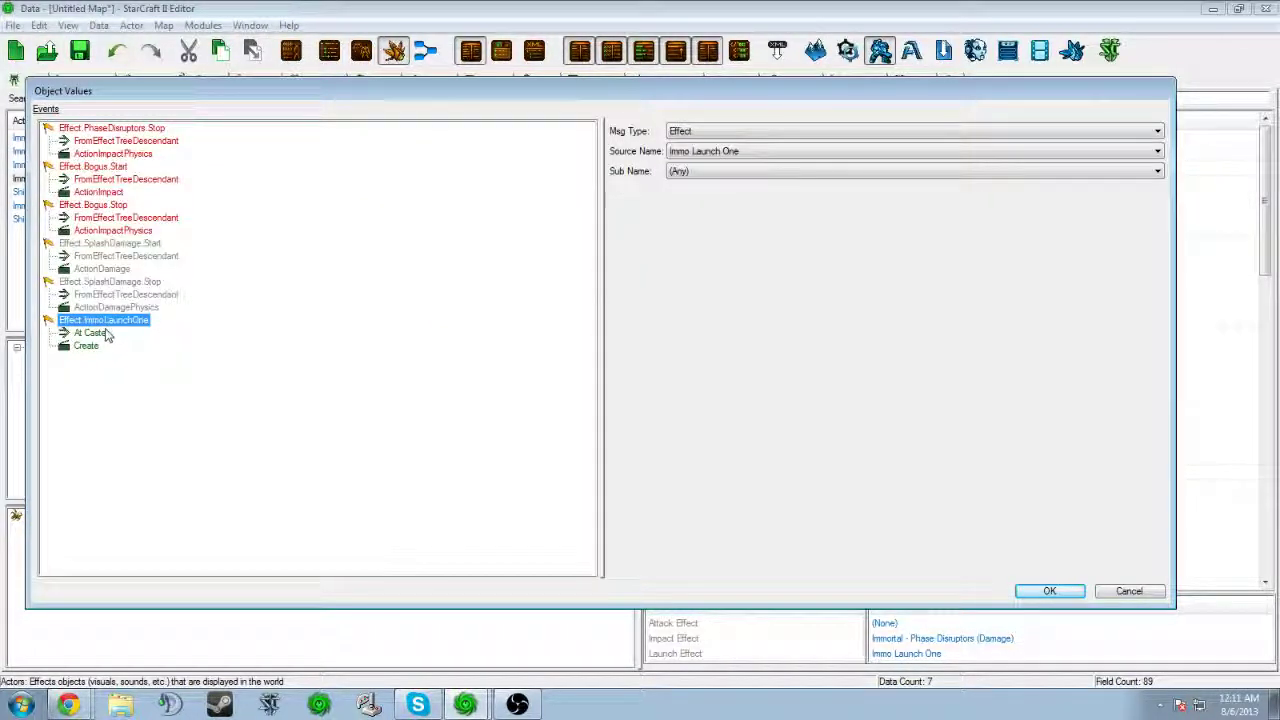
{"action": "left_click", "coordinate": [1049, 591]}
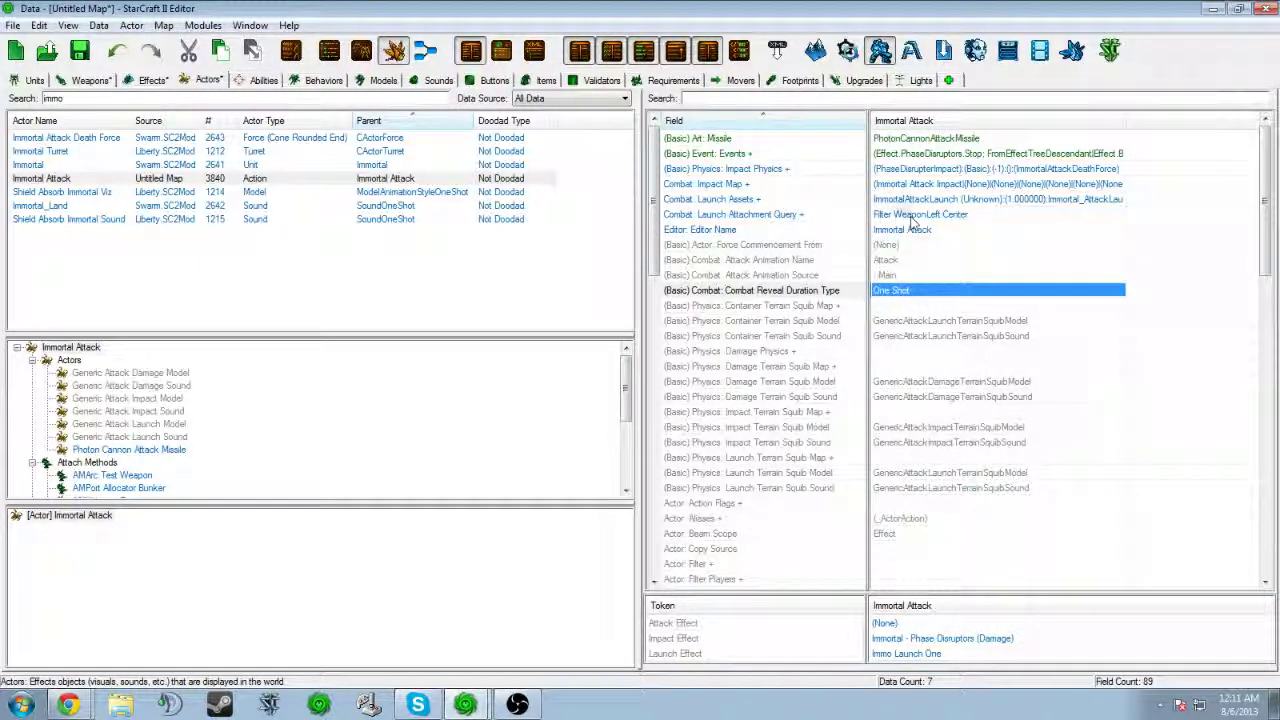
Step: Duplicate the Immortal Attack actor and give the copy its suggested ID
{"action": "left_click", "coordinate": [128, 178]}
{"action": "right_click", "coordinate": [128, 178]}
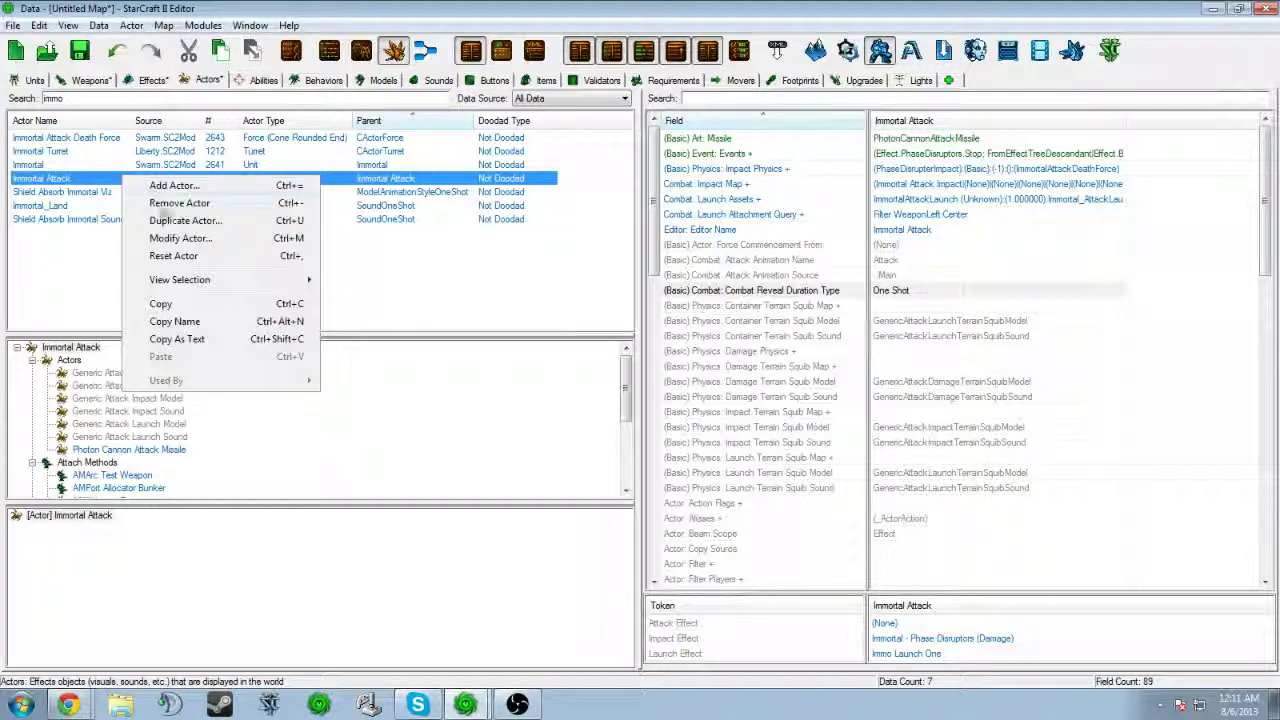
{"action": "left_click", "coordinate": [172, 217]}
{"action": "left_click", "coordinate": [368, 549]}
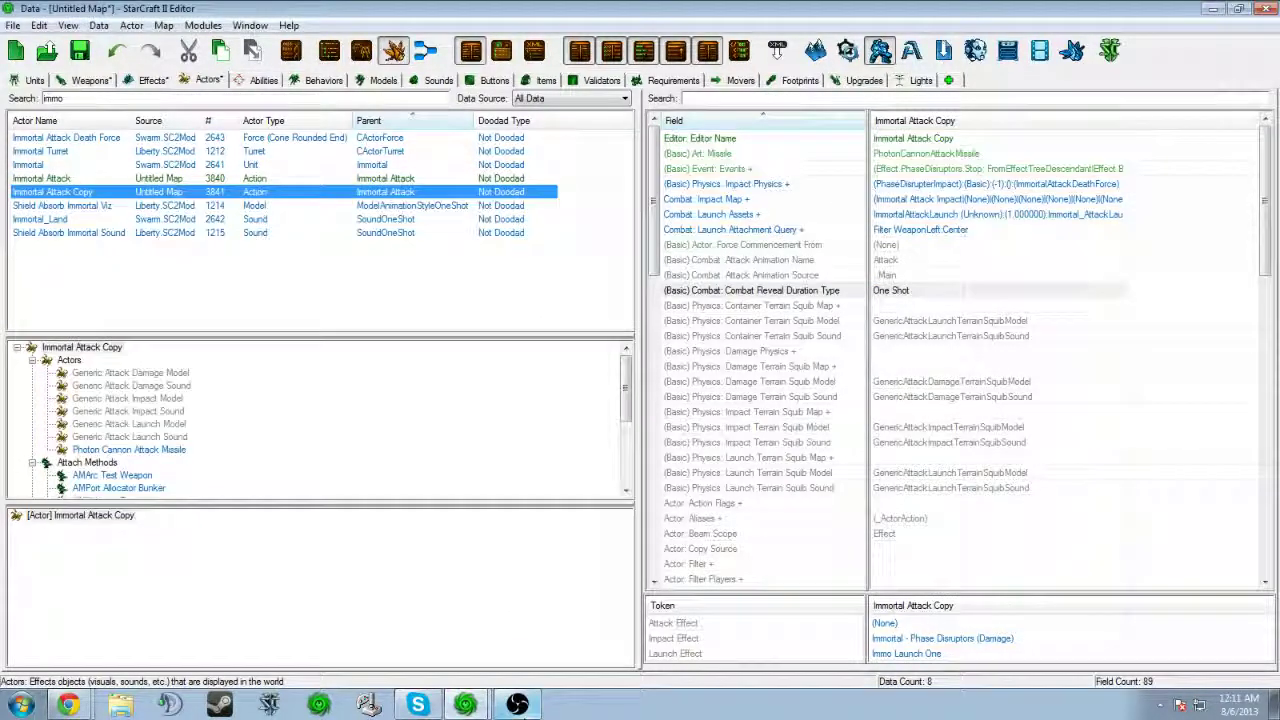
{"action": "left_click", "coordinate": [517, 705]}
{"action": "left_click", "coordinate": [517, 705]}
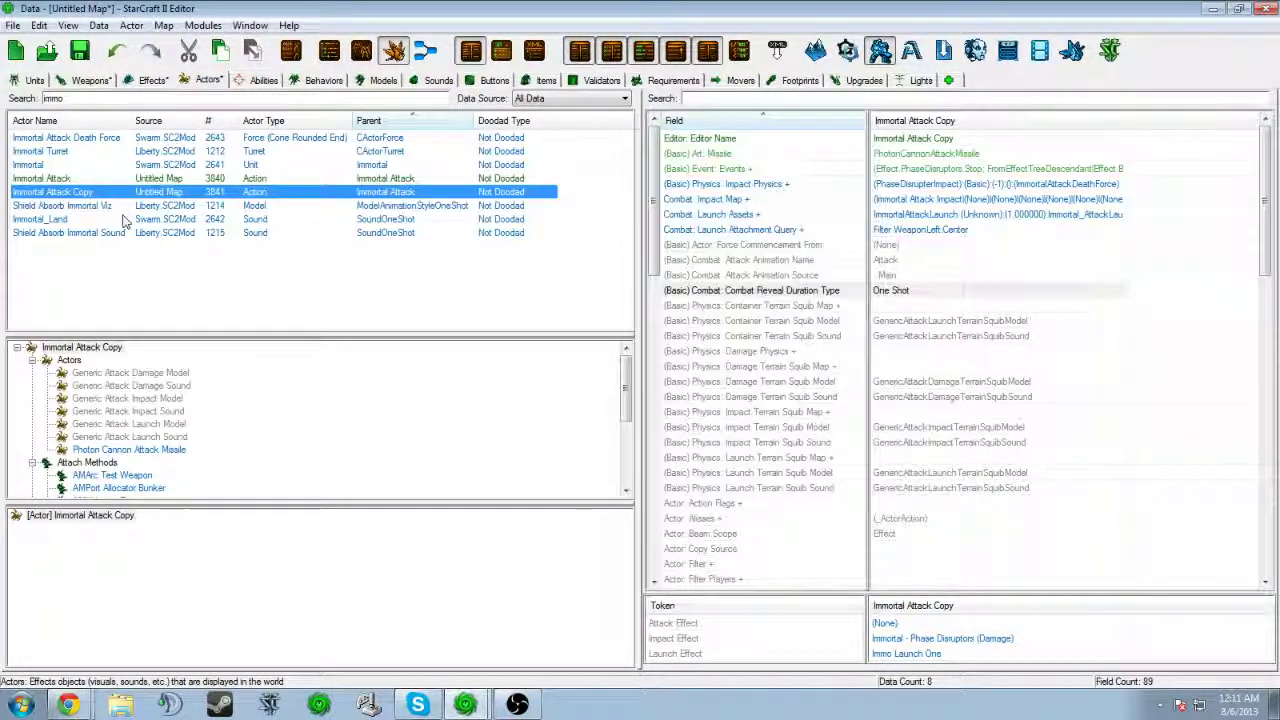
{"action": "double_click", "coordinate": [100, 193]}
{"action": "left_click", "coordinate": [409, 108]}
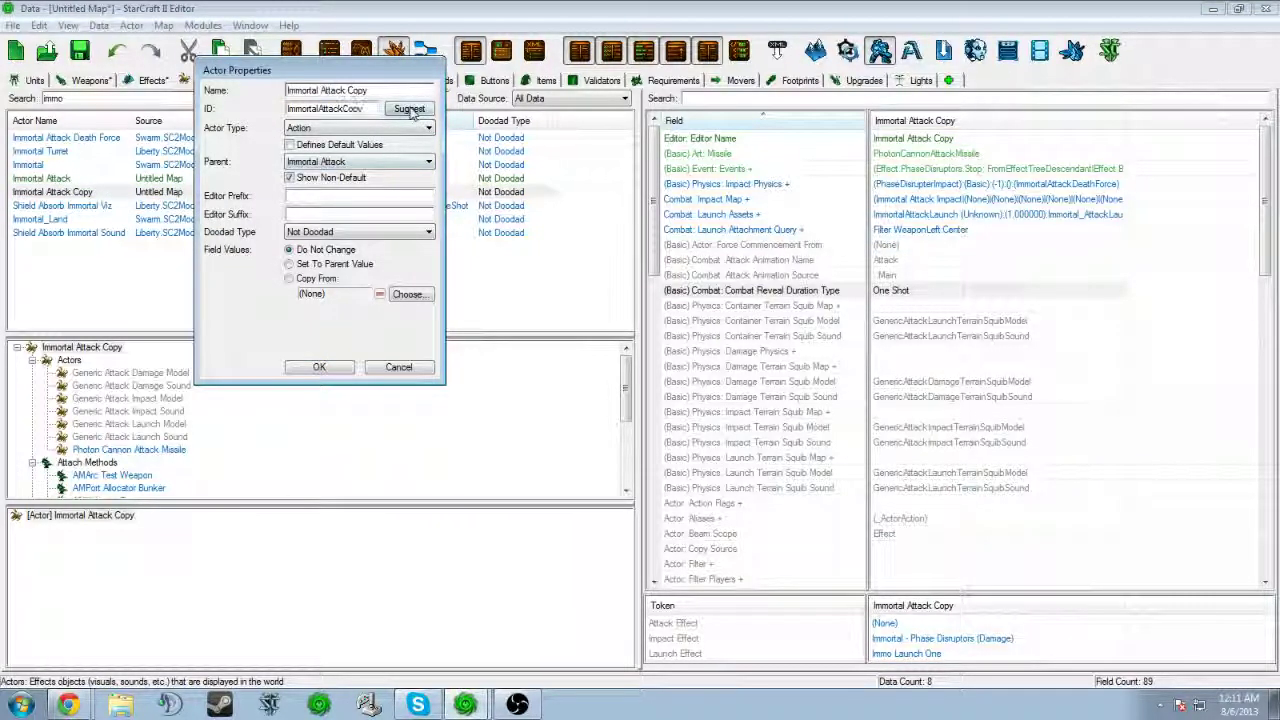
{"action": "left_click", "coordinate": [320, 367]}
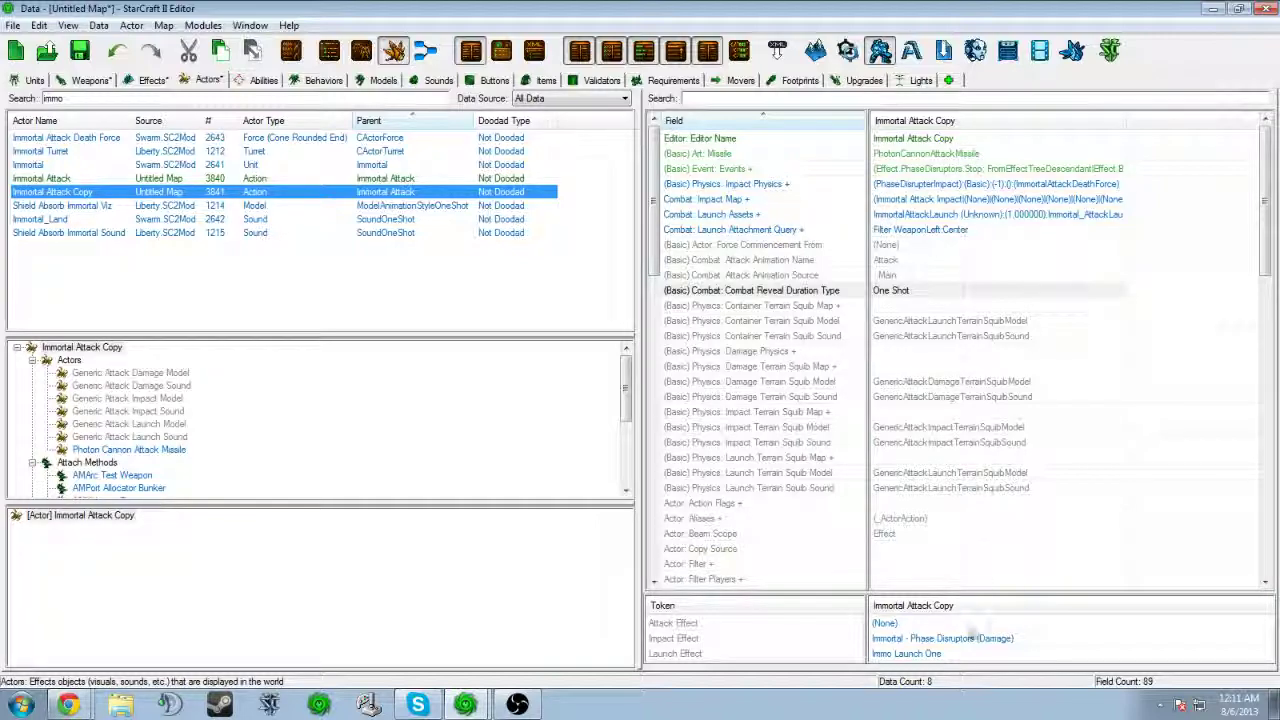
Step: Set the Launch Effect token of the Immortal Attack Copy actor to Immo Launch Two
{"action": "double_click", "coordinate": [950, 654]}
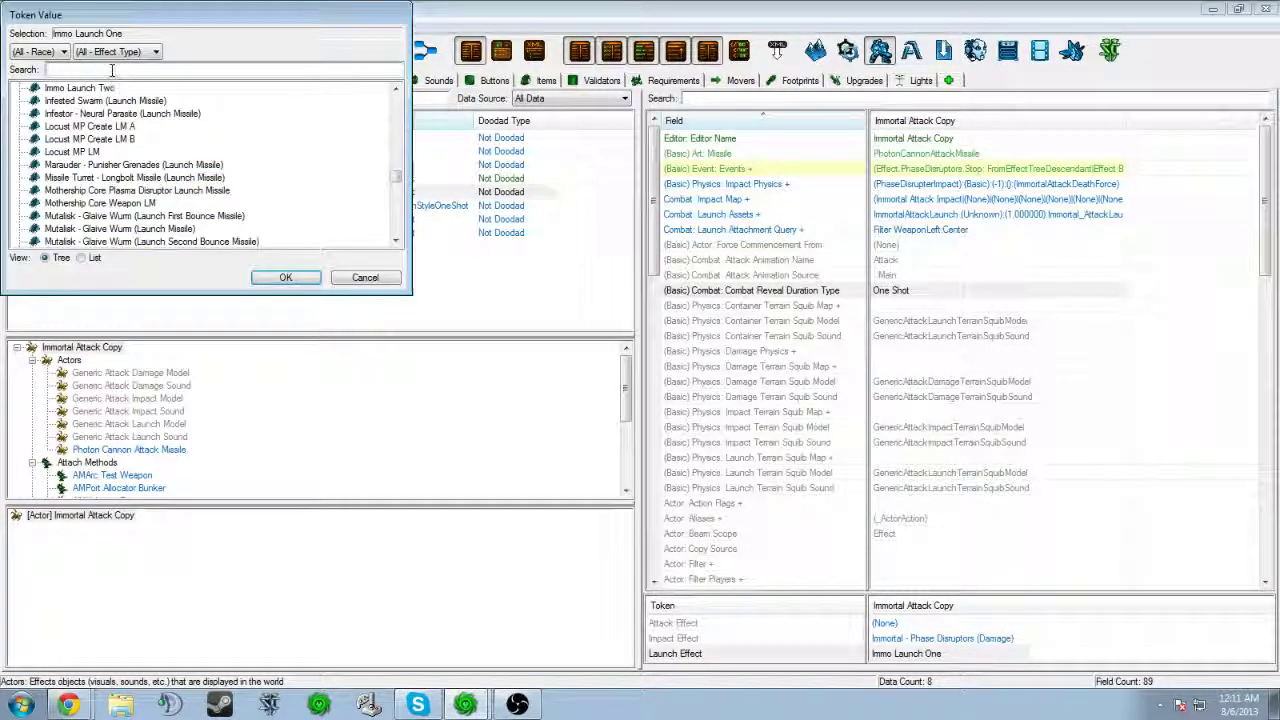
{"action": "type", "text": "immo lauh"}
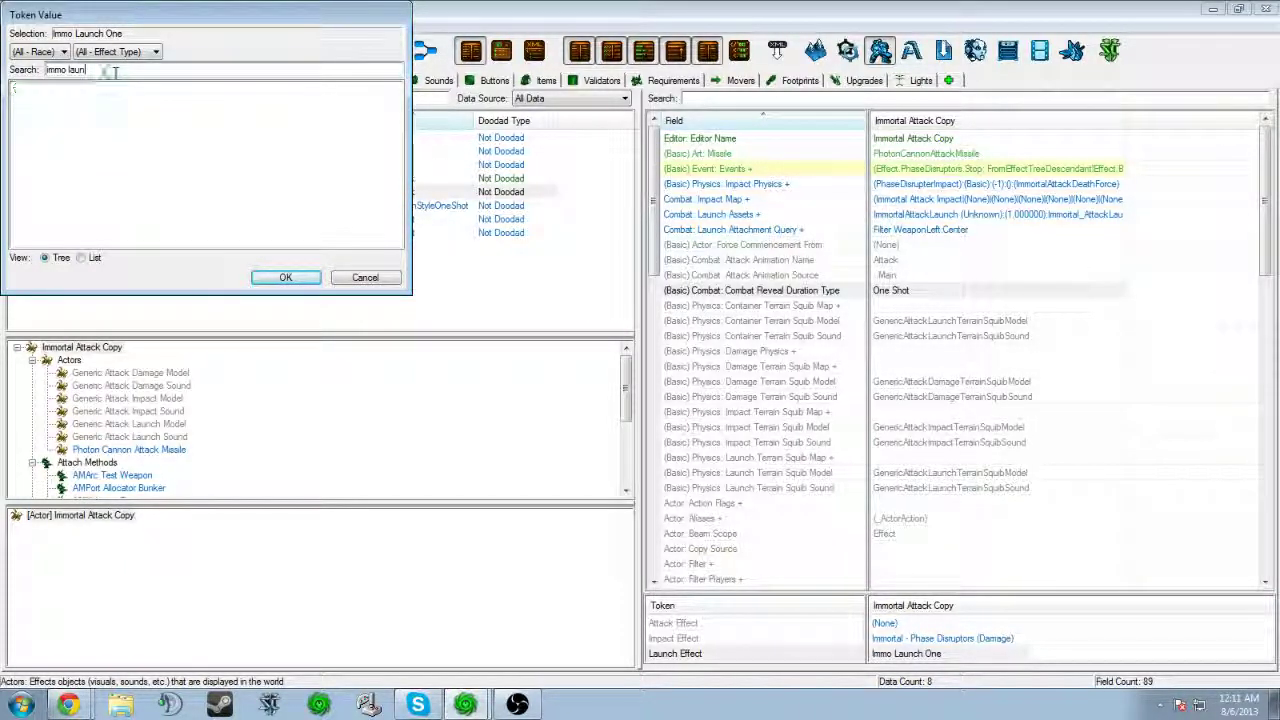
{"action": "left_click", "coordinate": [103, 115]}
{"action": "left_click", "coordinate": [286, 278]}
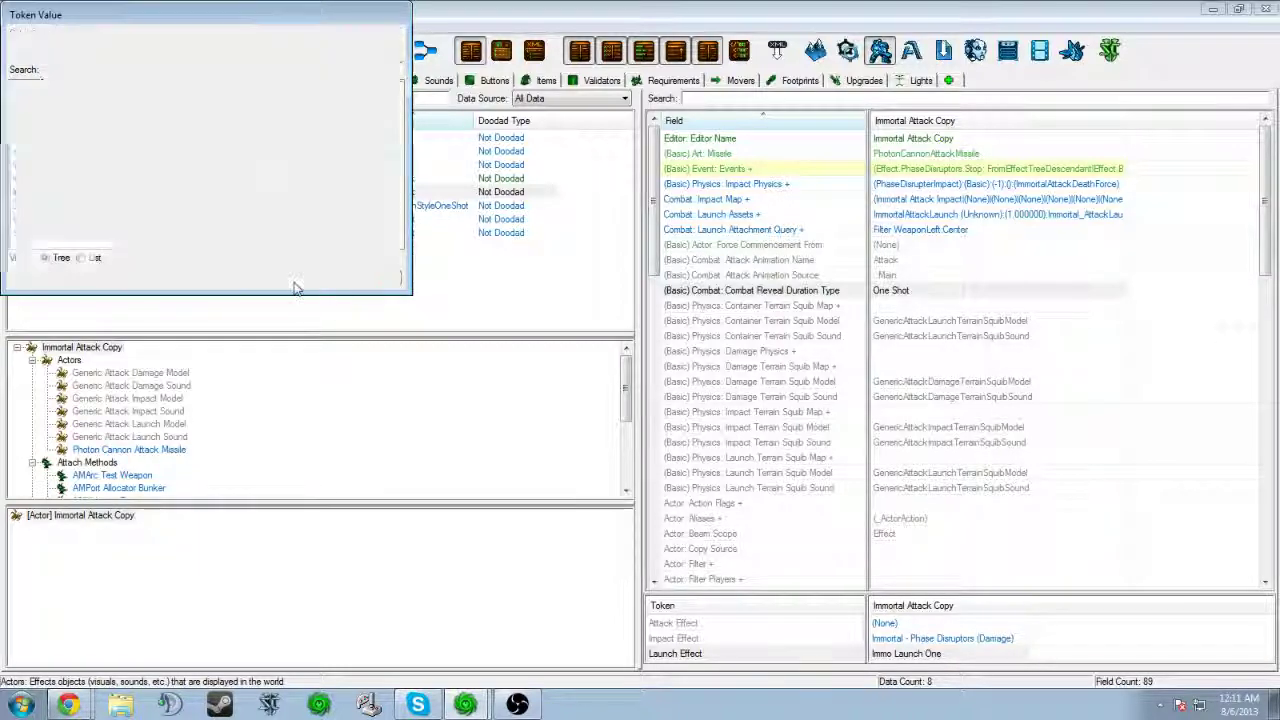
Step: Change the Launch Attachment Query method of the Immortal Attack Copy actor to Filter WeaponRight
{"action": "left_click", "coordinate": [897, 214]}
{"action": "double_click", "coordinate": [910, 229]}
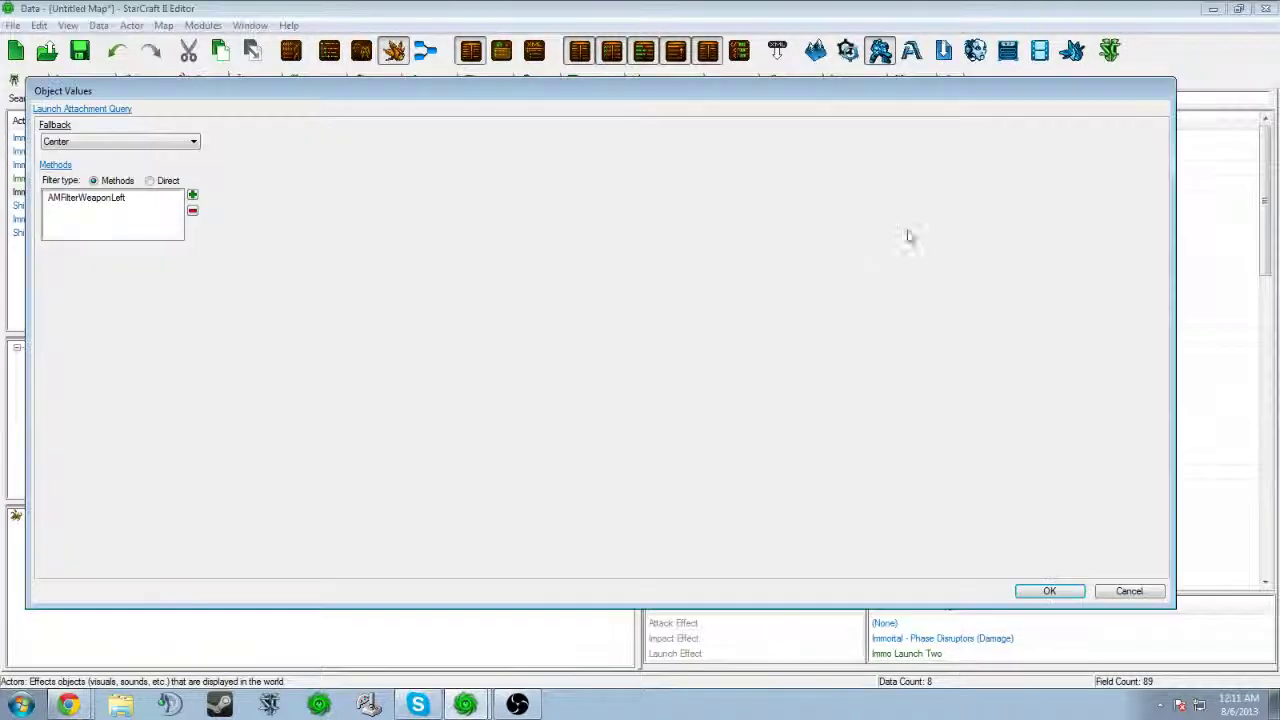
{"action": "double_click", "coordinate": [130, 199]}
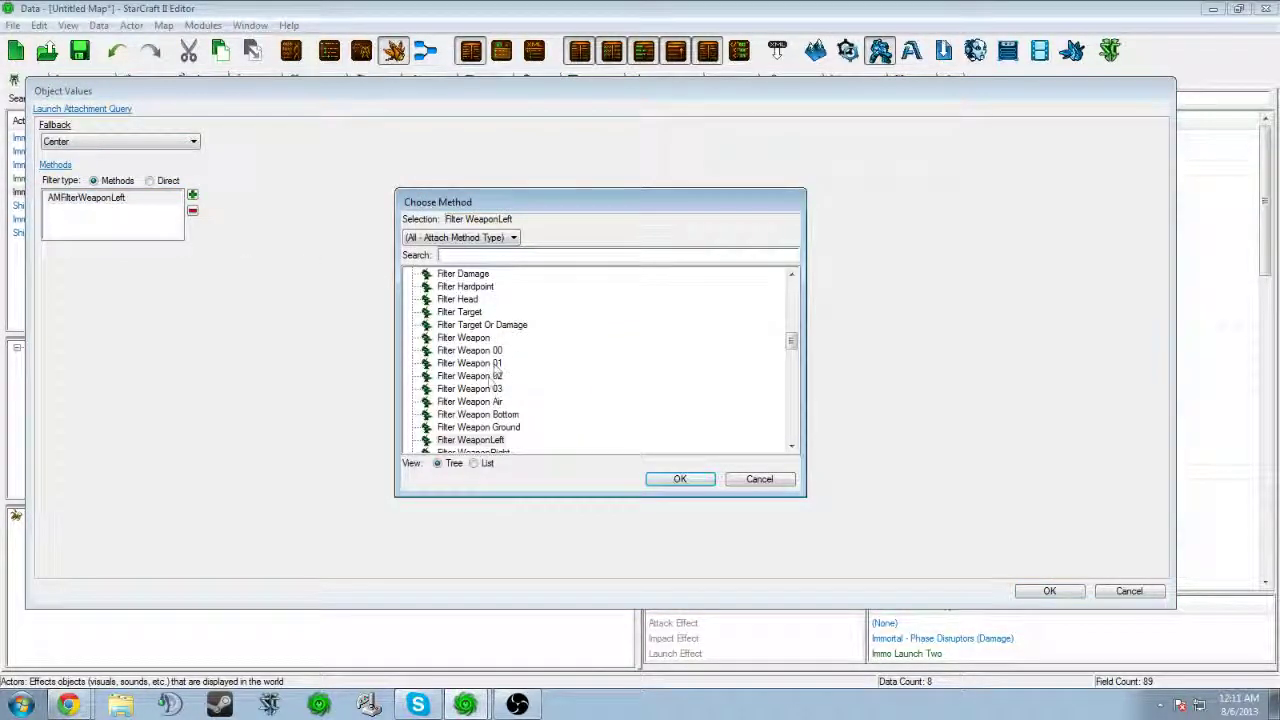
{"action": "left_click", "coordinate": [475, 452]}
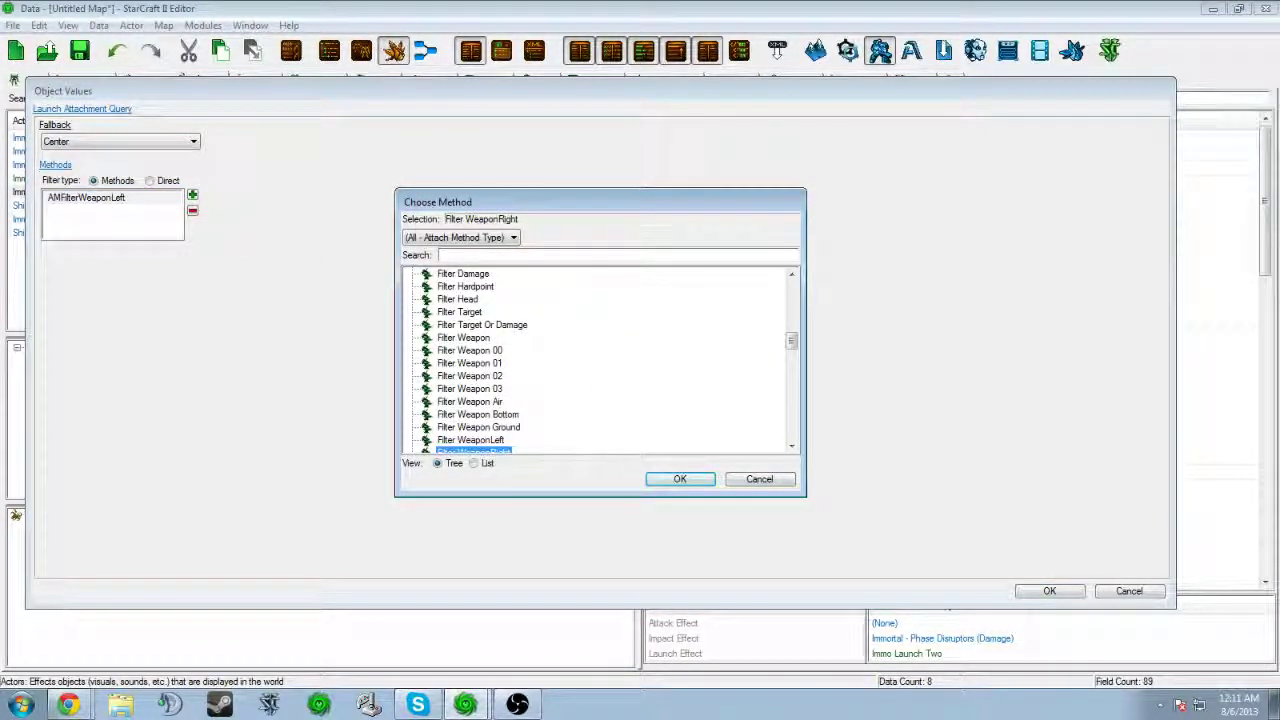
{"action": "left_click", "coordinate": [680, 479]}
{"action": "left_click", "coordinate": [1049, 591]}
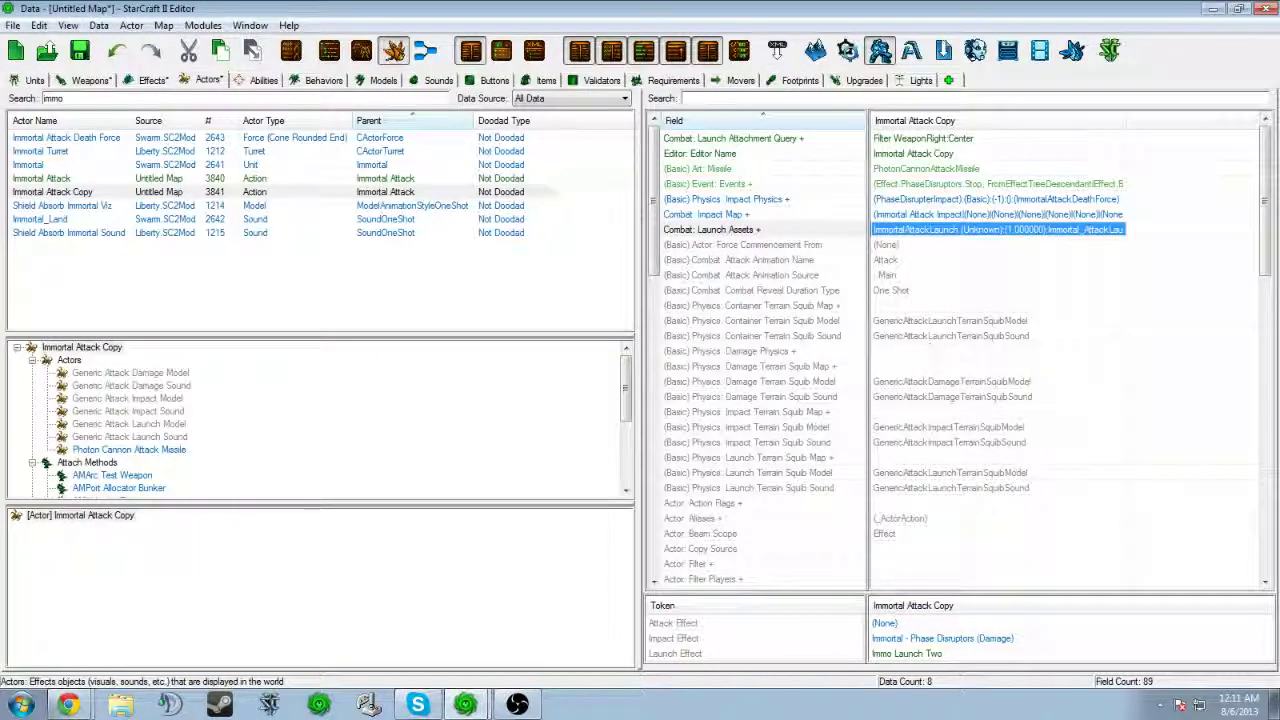
Step: Set the source name of the creation event in the Immortal Attack Copy actor's events to Immo Launch Two
{"action": "double_click", "coordinate": [905, 183]}
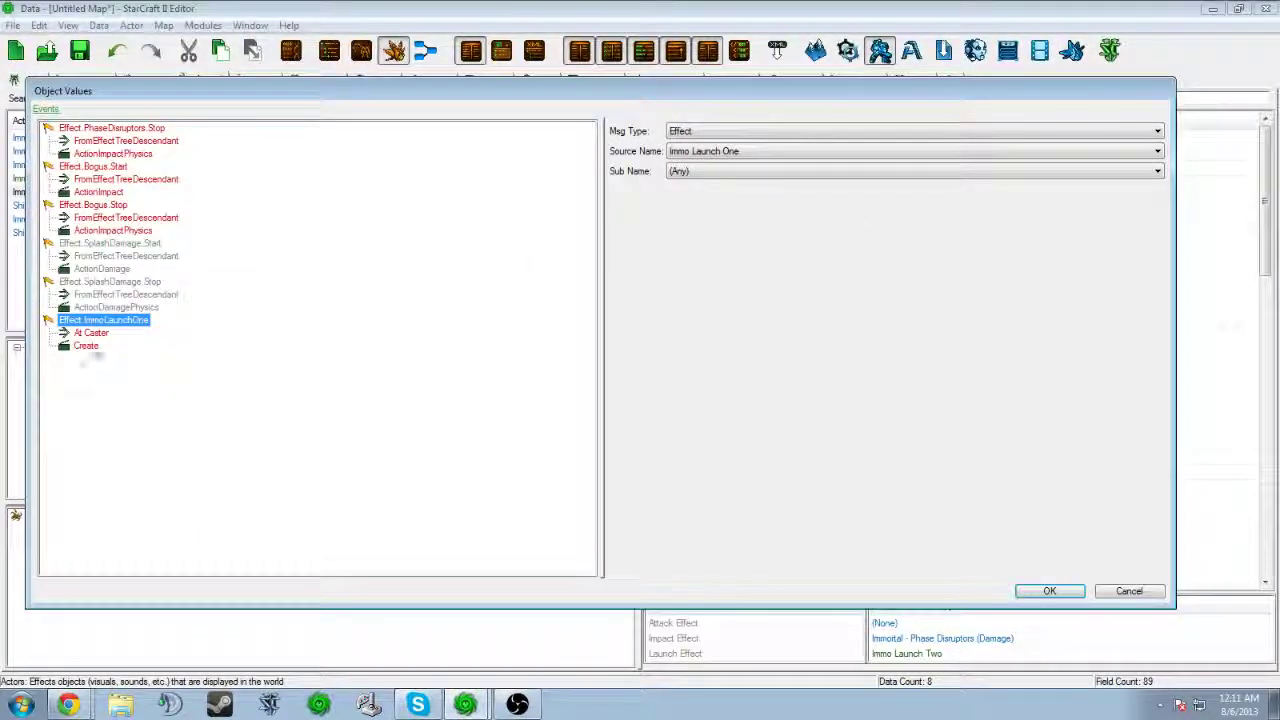
{"action": "left_click", "coordinate": [703, 152]}
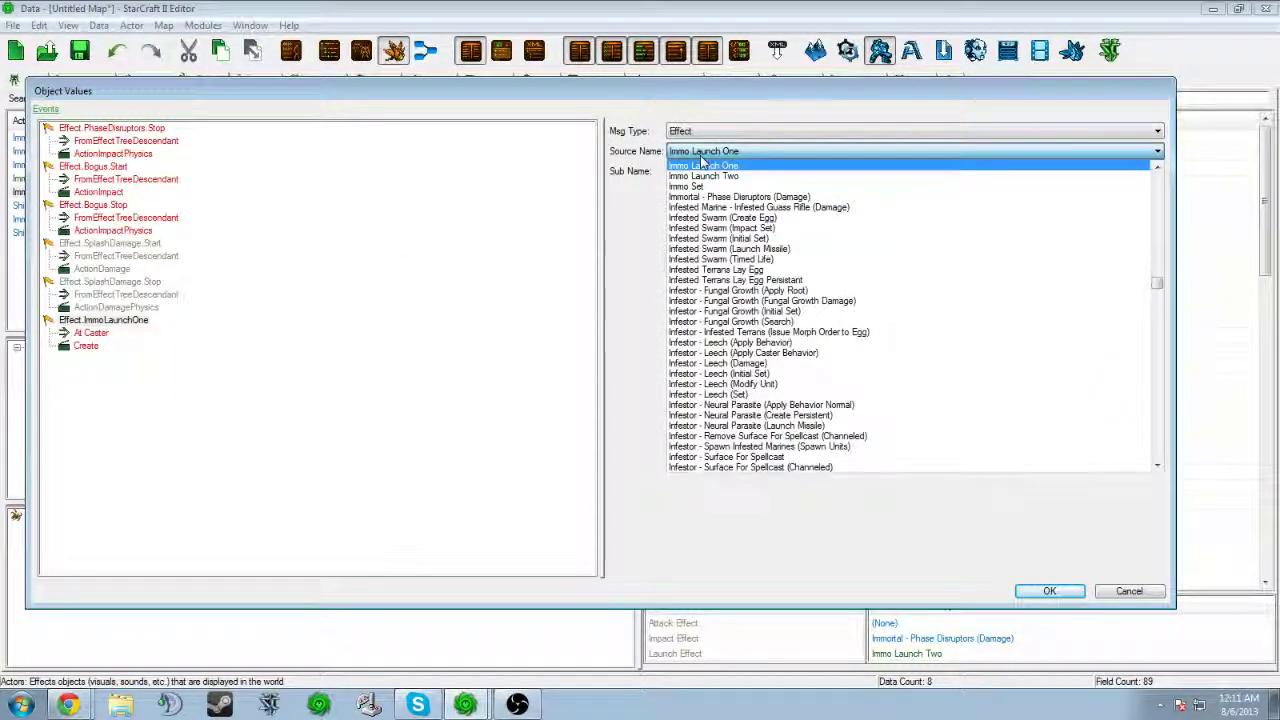
{"action": "left_click", "coordinate": [703, 176]}
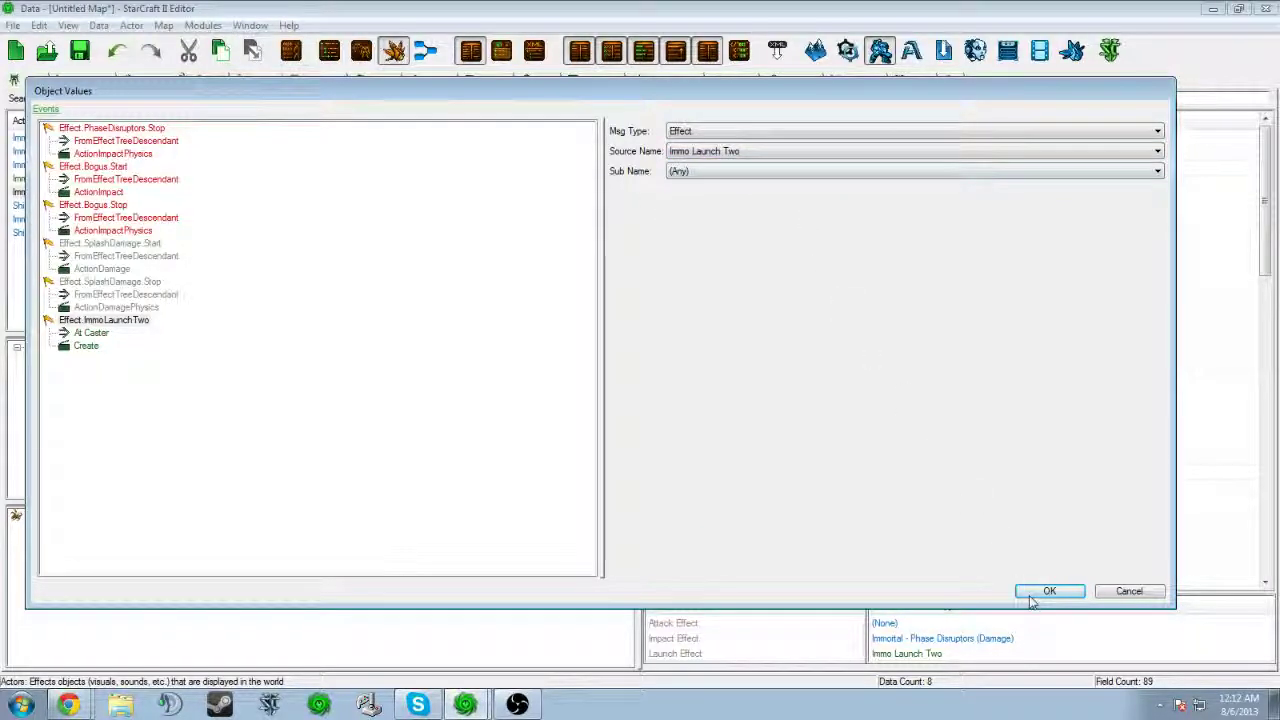
{"action": "left_click", "coordinate": [1047, 592]}
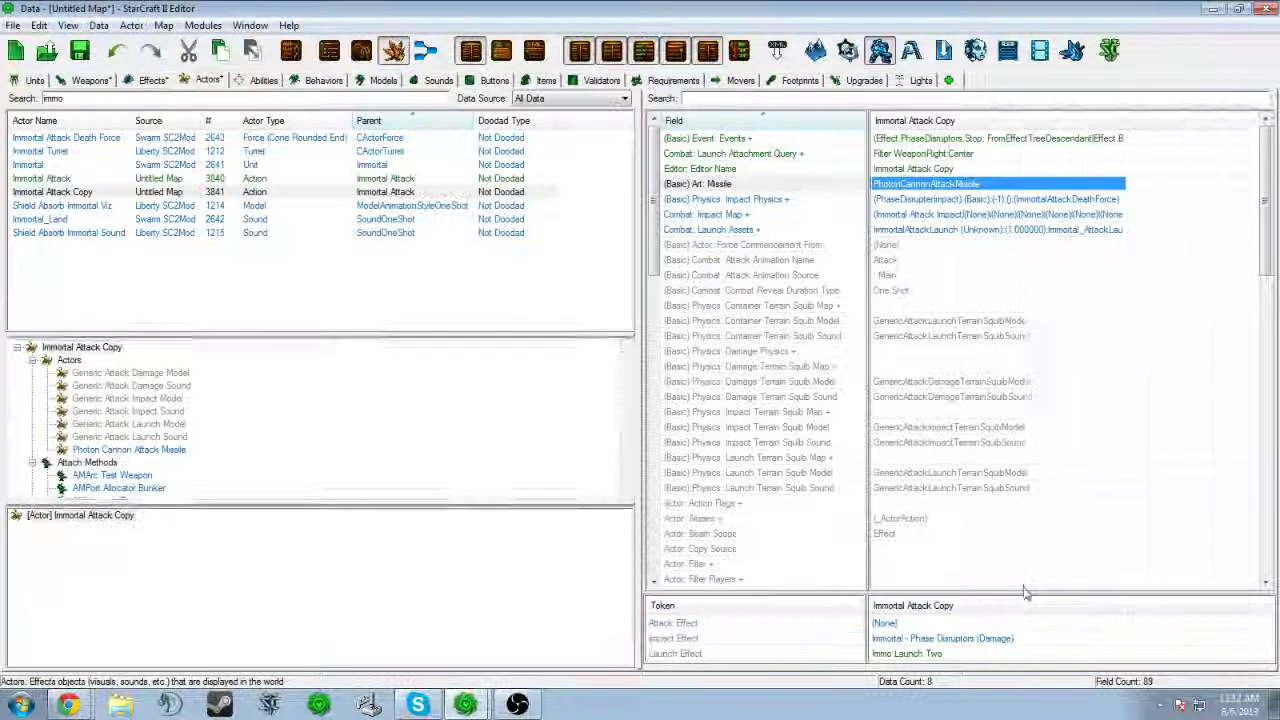
Step: Clear the actor search, switch to the unit data and launch a test run of the map
{"action": "left_click", "coordinate": [905, 168]}
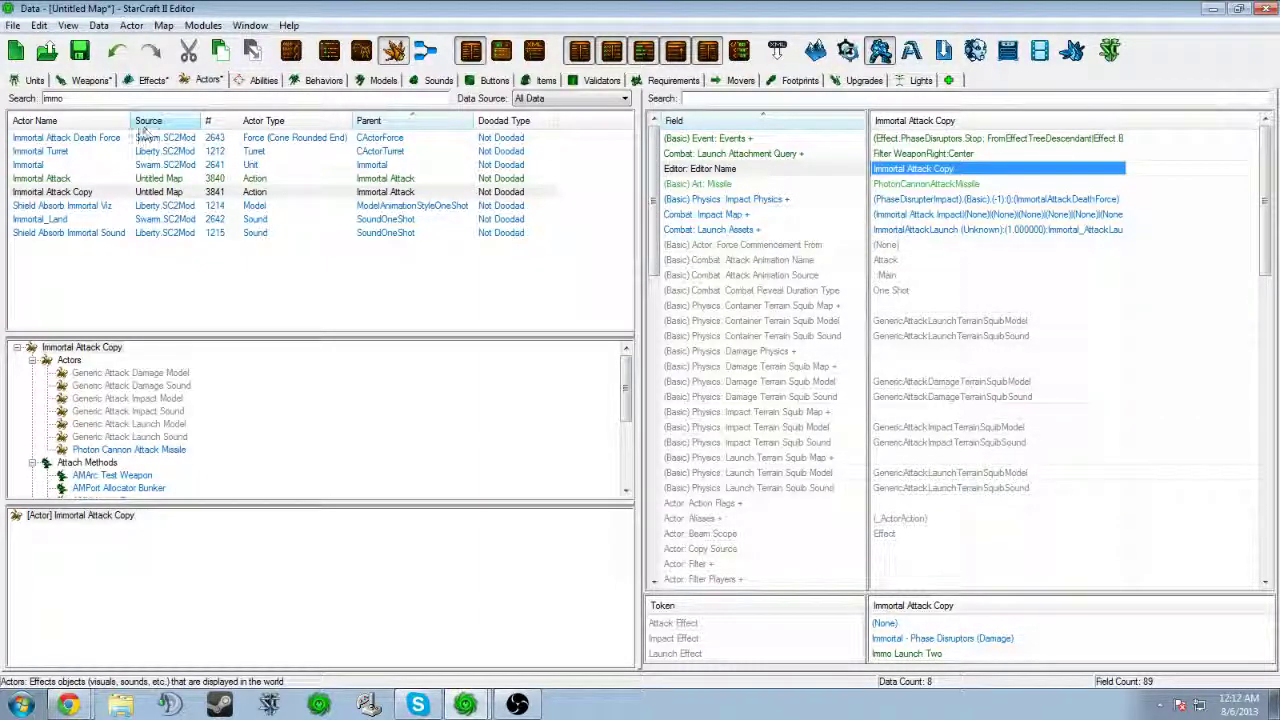
{"action": "double_click", "coordinate": [60, 97]}
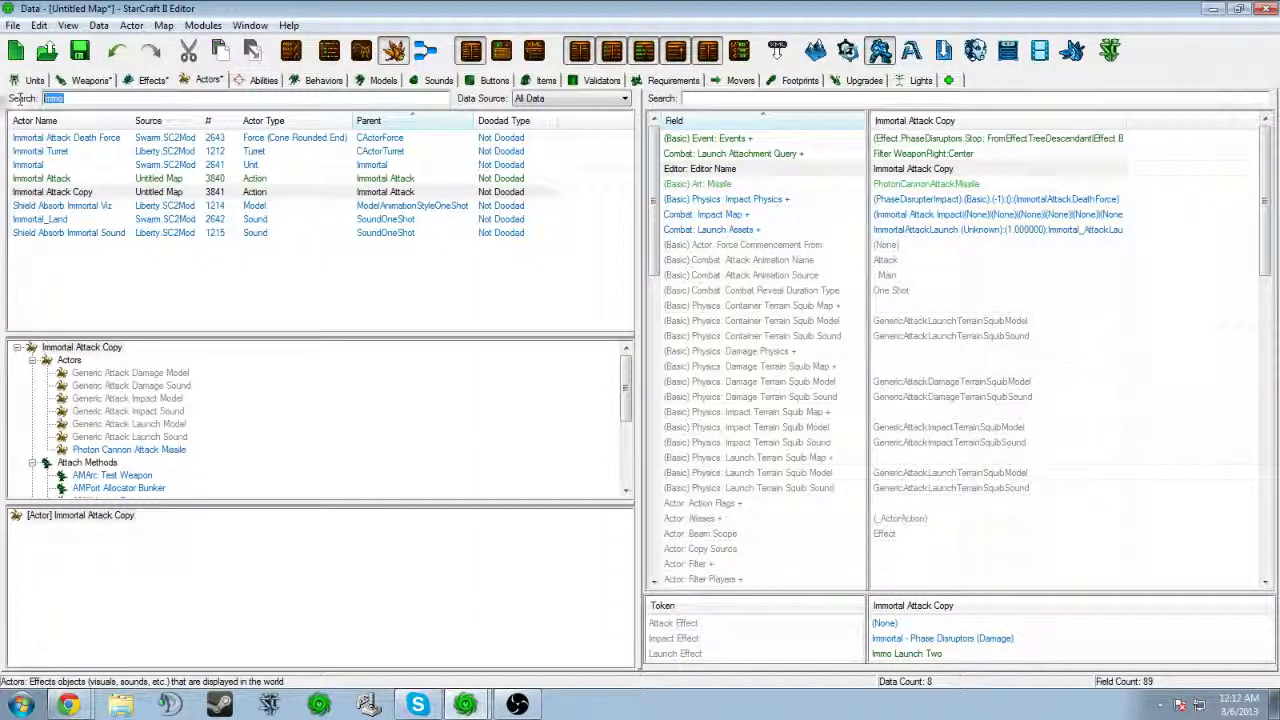
{"action": "key", "text": "BackSpace"}
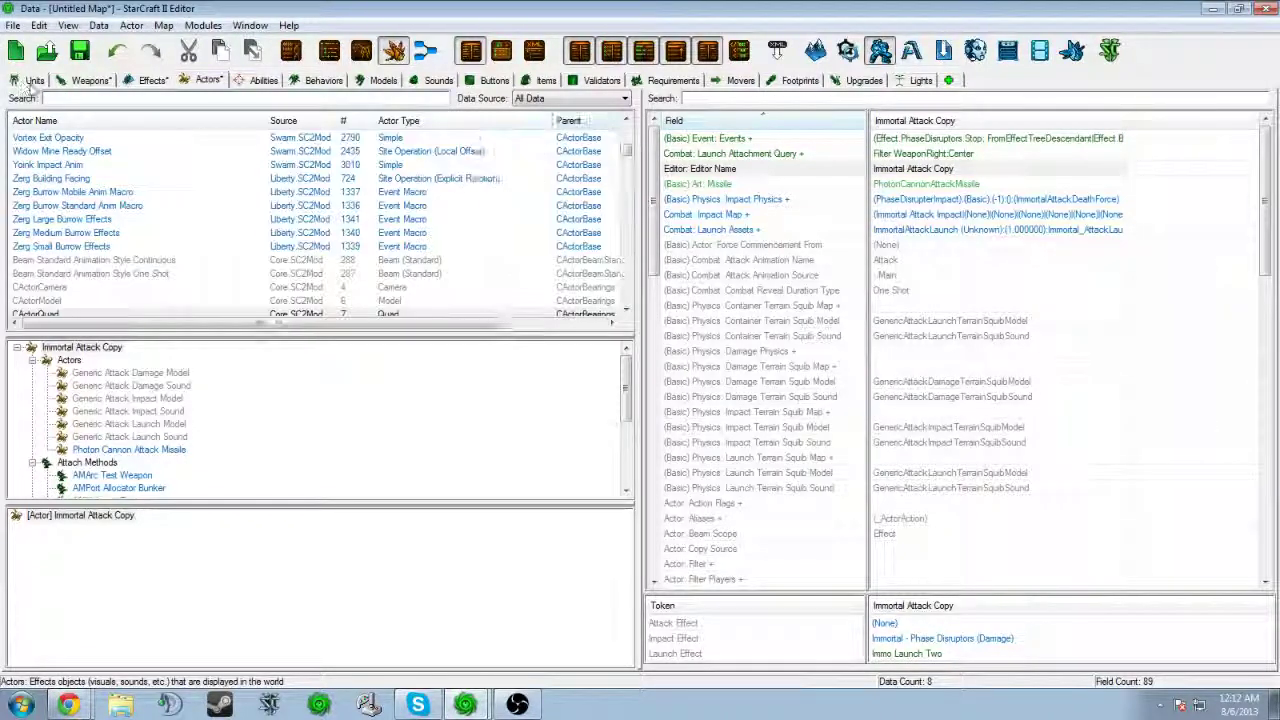
{"action": "left_click", "coordinate": [29, 81]}
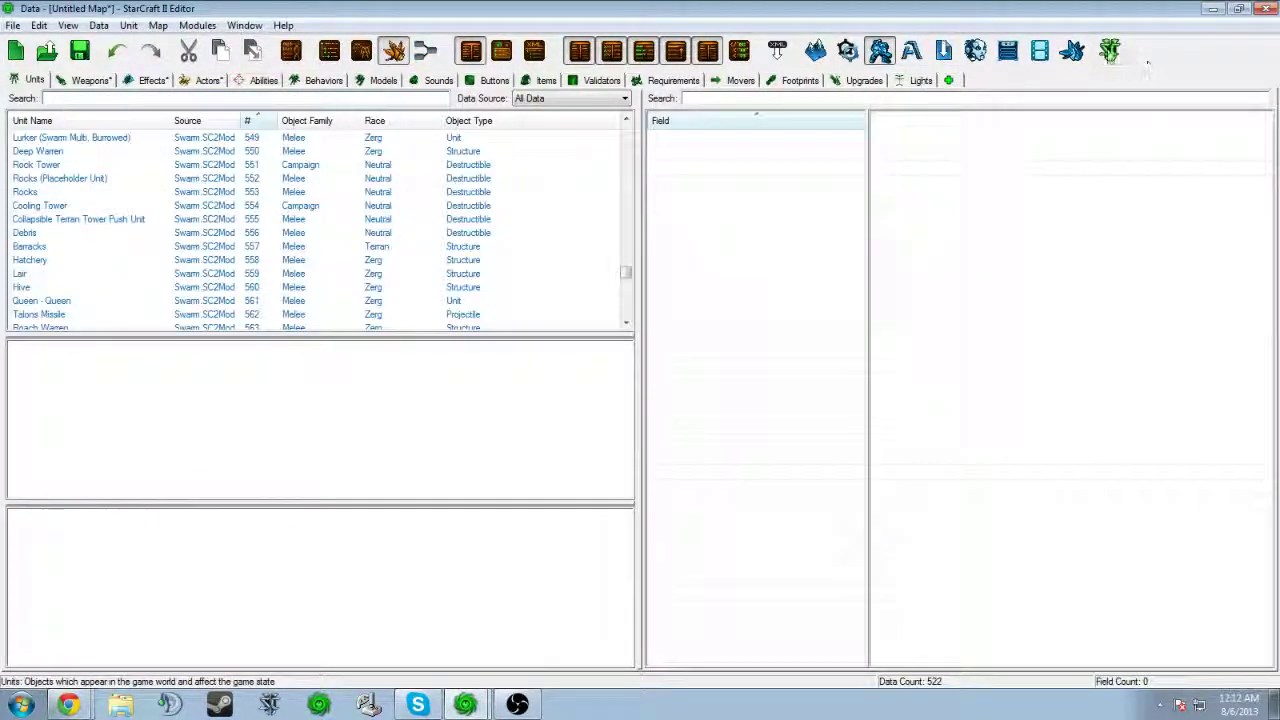
{"action": "left_click", "coordinate": [1110, 52]}
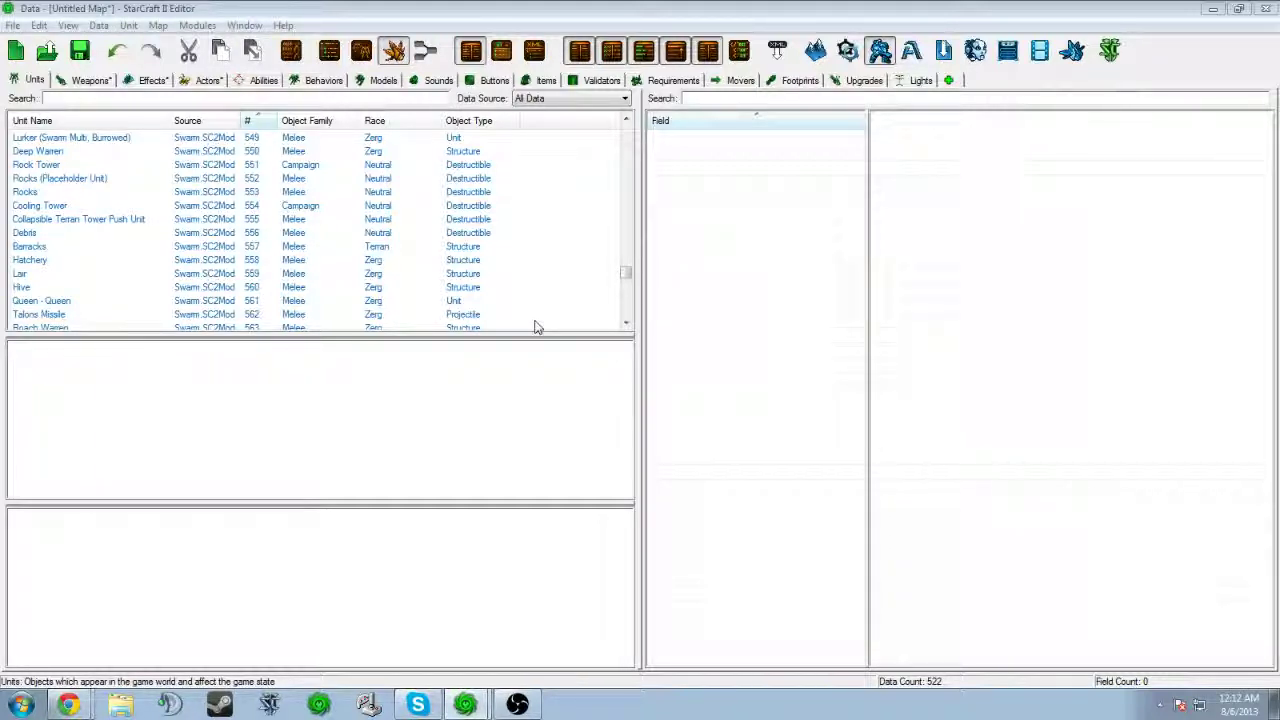
{"action": "left_click", "coordinate": [517, 704]}
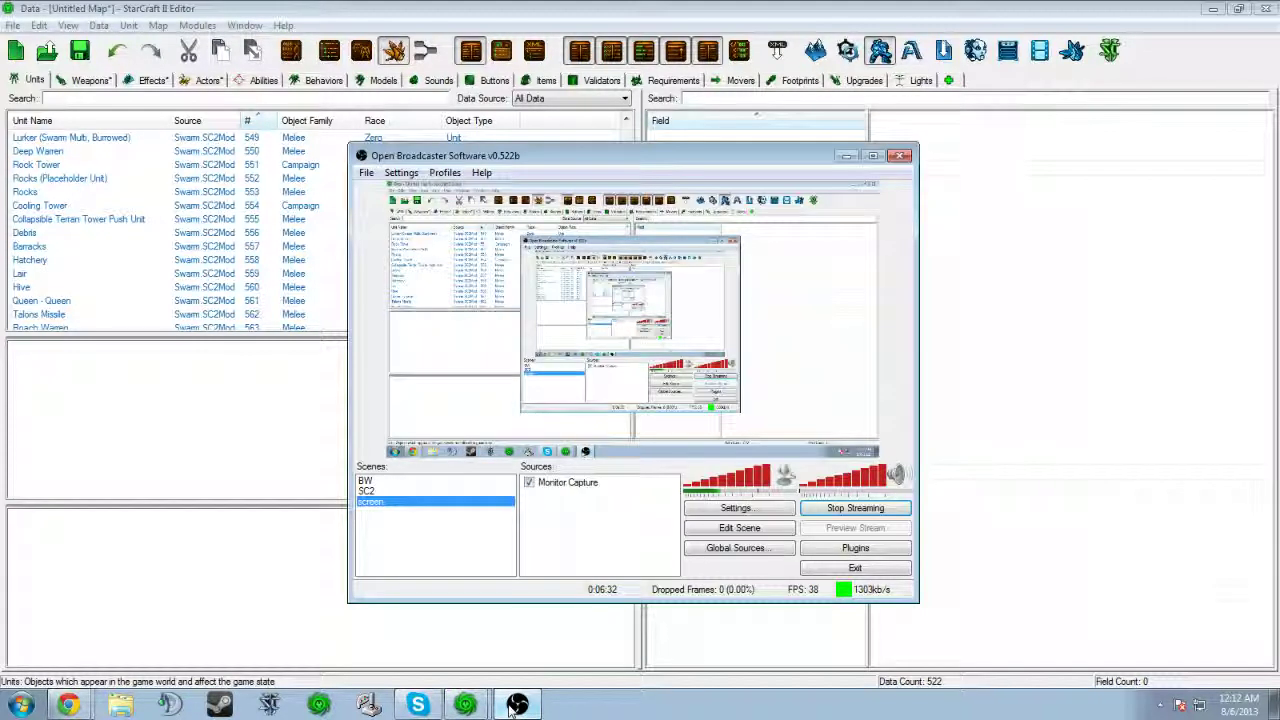
{"action": "left_click", "coordinate": [445, 553]}
{"action": "left_click", "coordinate": [470, 705]}
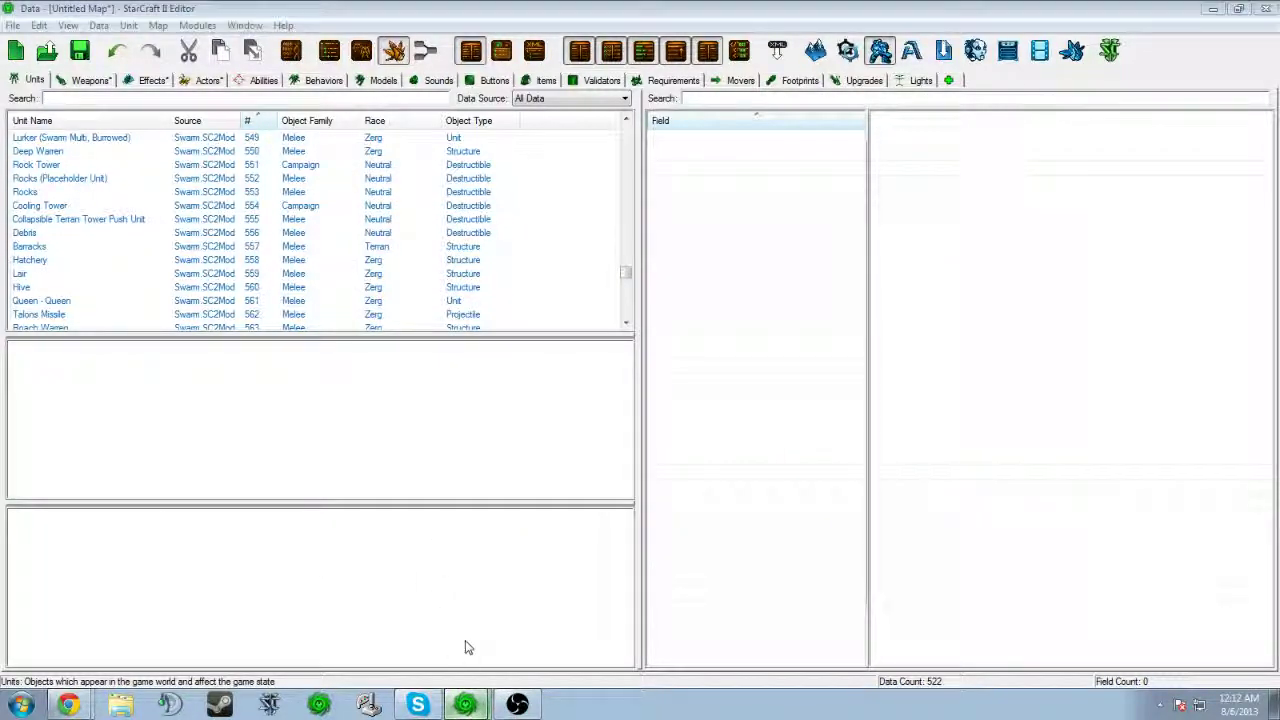
{"action": "left_click", "coordinate": [434, 205]}
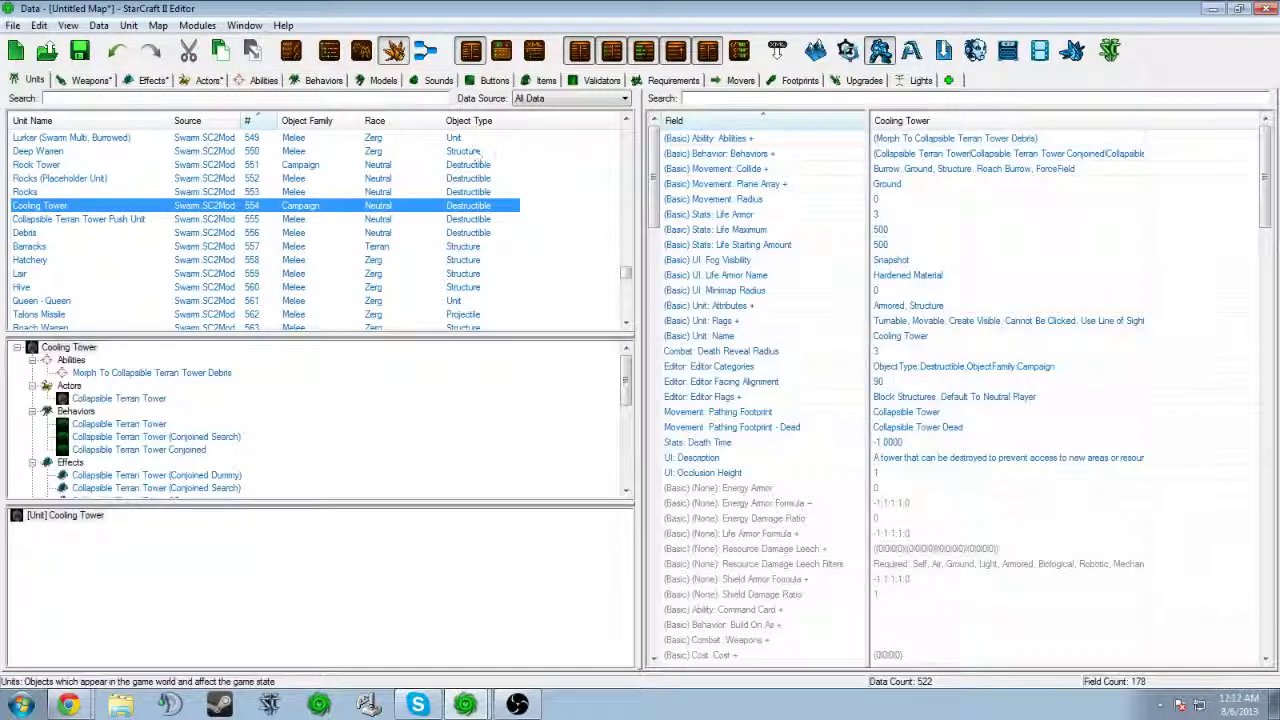
{"action": "left_click", "coordinate": [382, 98]}
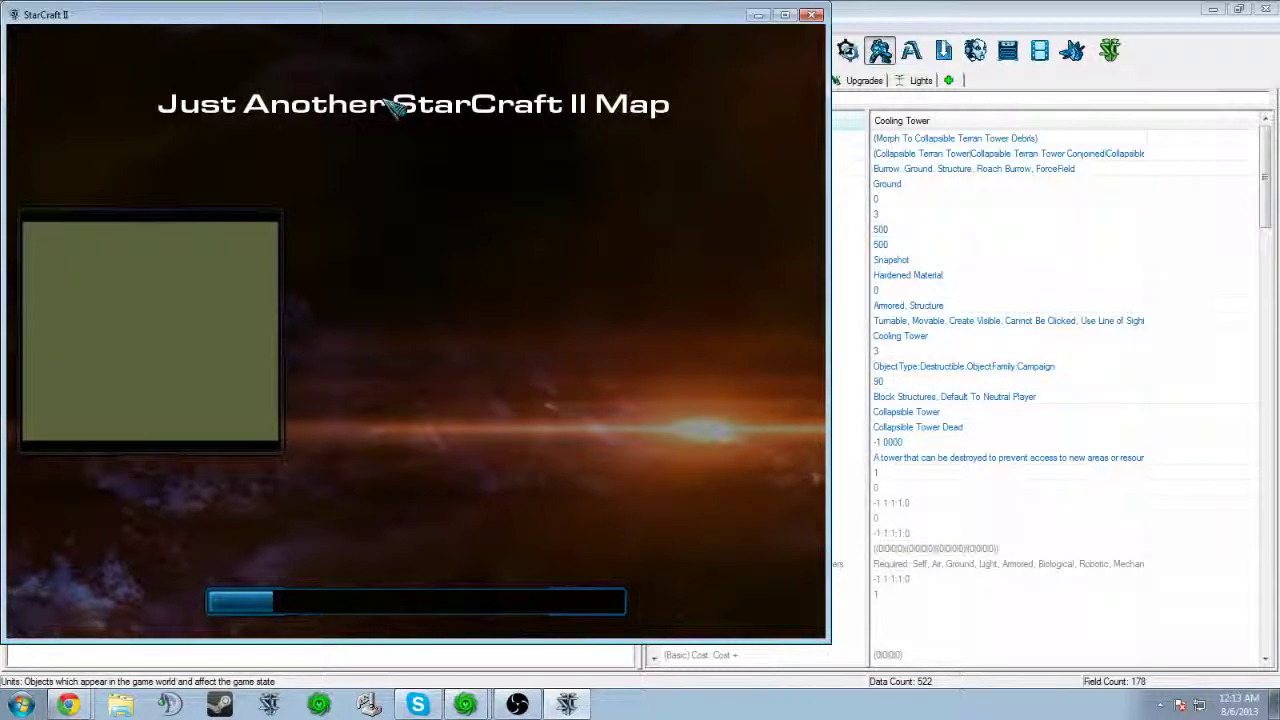
{"action": "key", "text": "alt+Tab"}
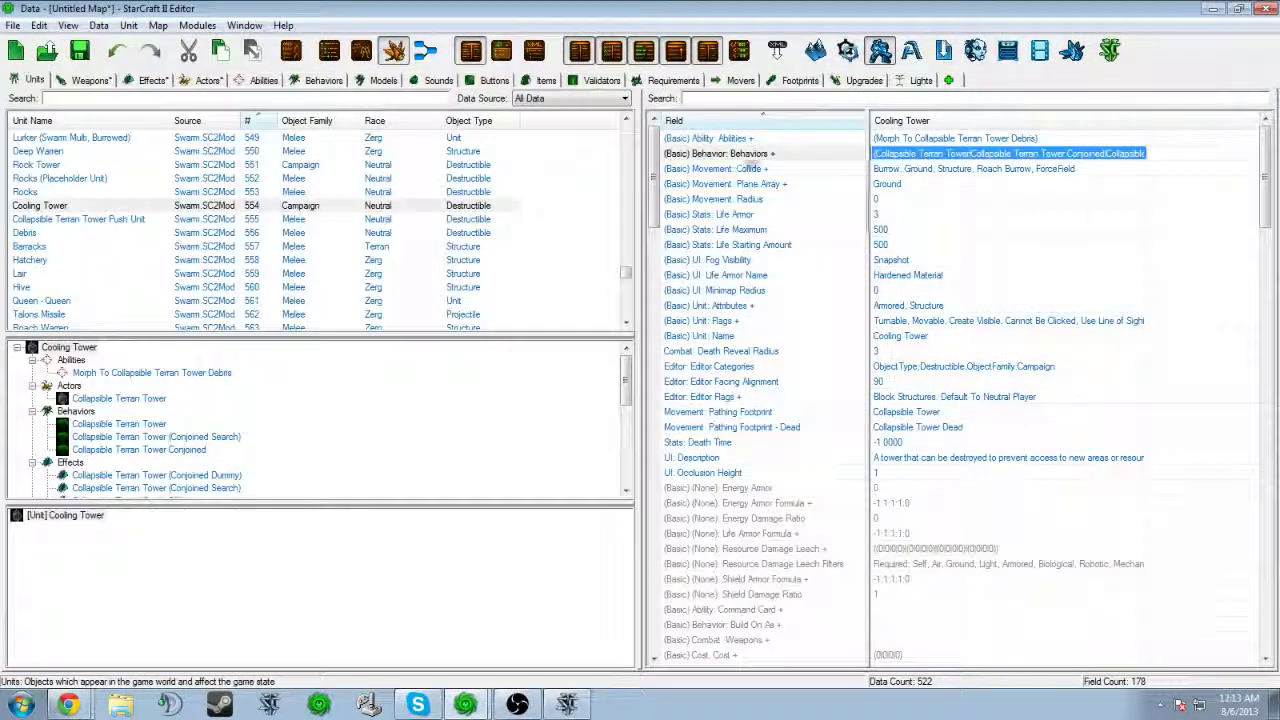
{"action": "left_click", "coordinate": [321, 97]}
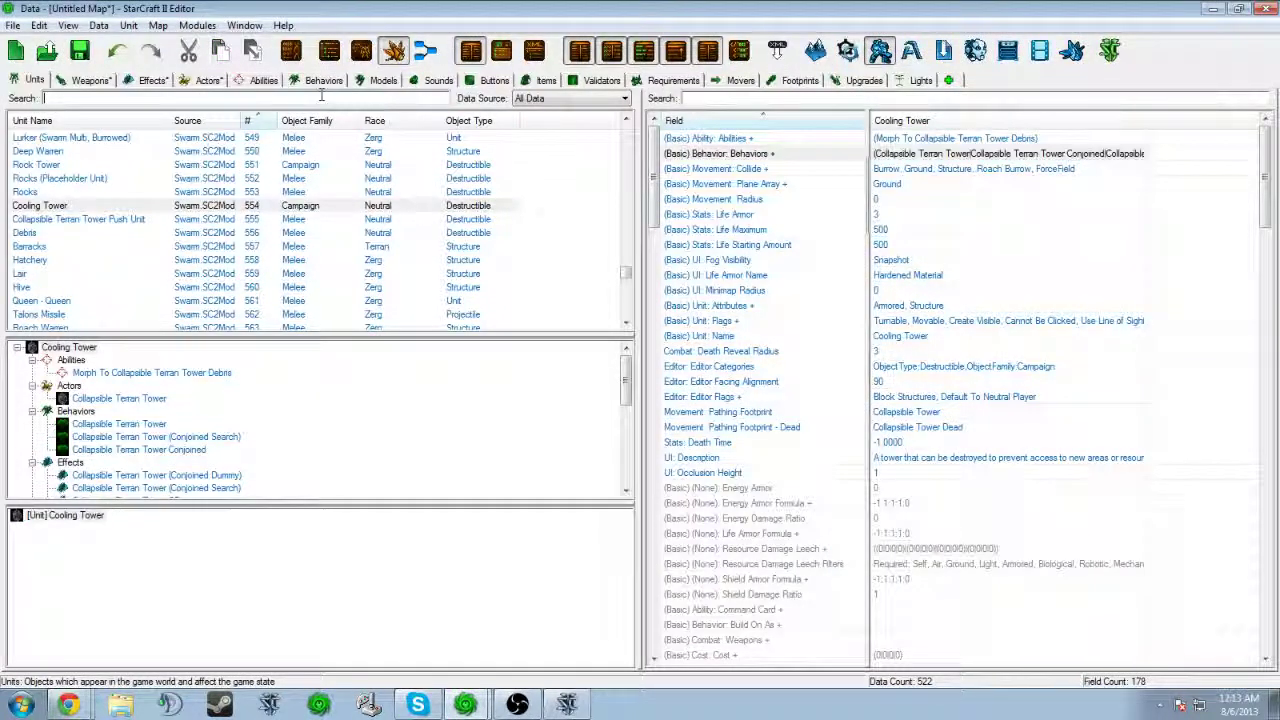
{"action": "left_click", "coordinate": [89, 80]}
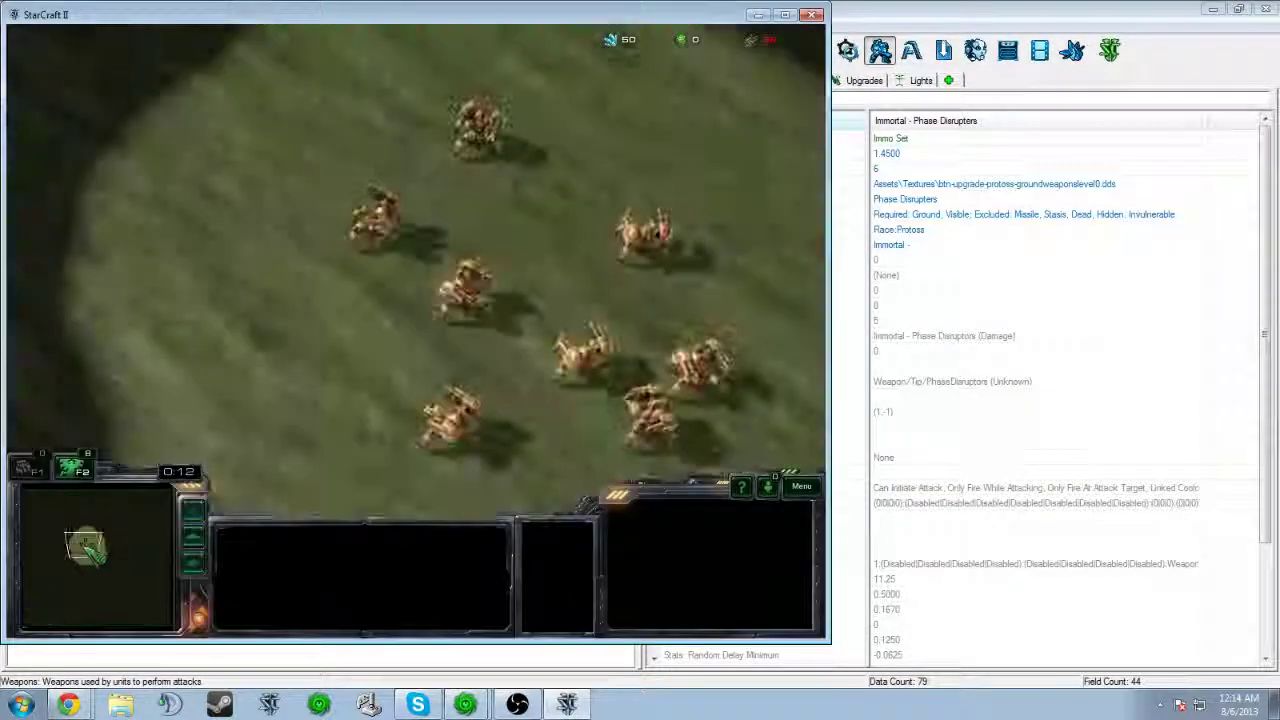
Step: In the test game, order an Immortal to attack other Immortals, watch its missiles up close and close the game
{"action": "left_click", "coordinate": [375, 215]}
{"action": "key", "text": "a"}
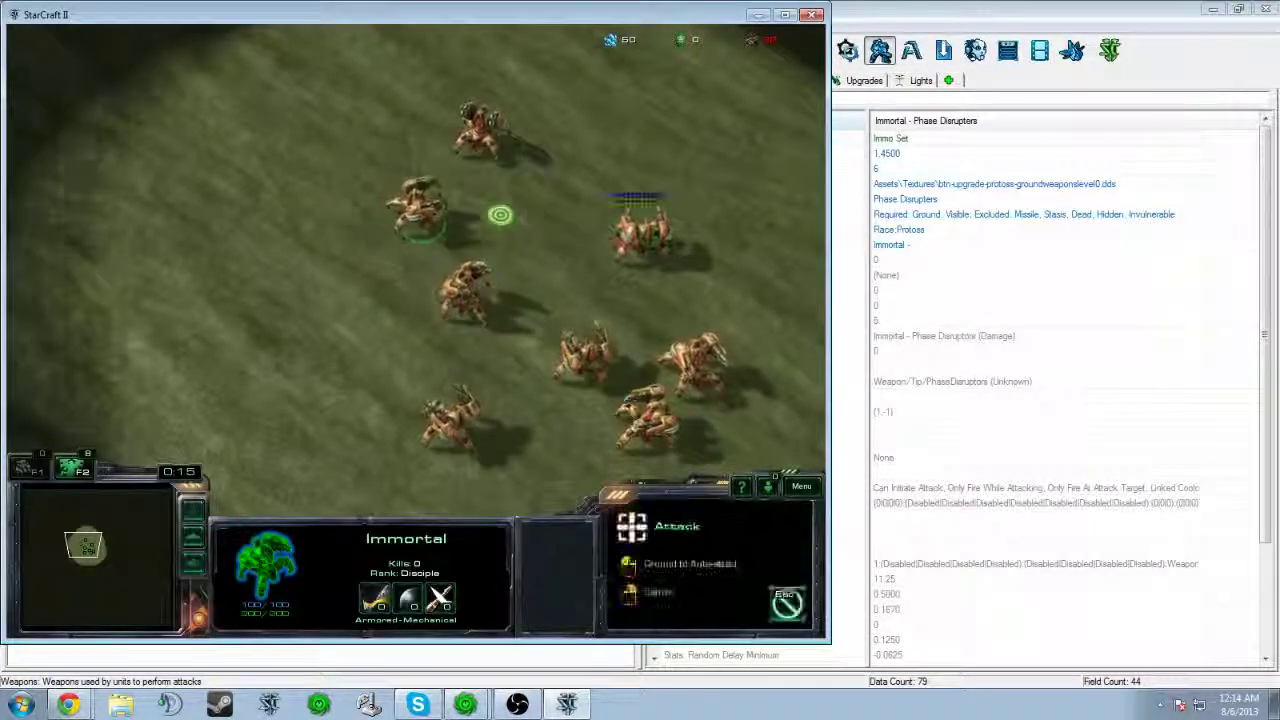
{"action": "left_click", "coordinate": [640, 232]}
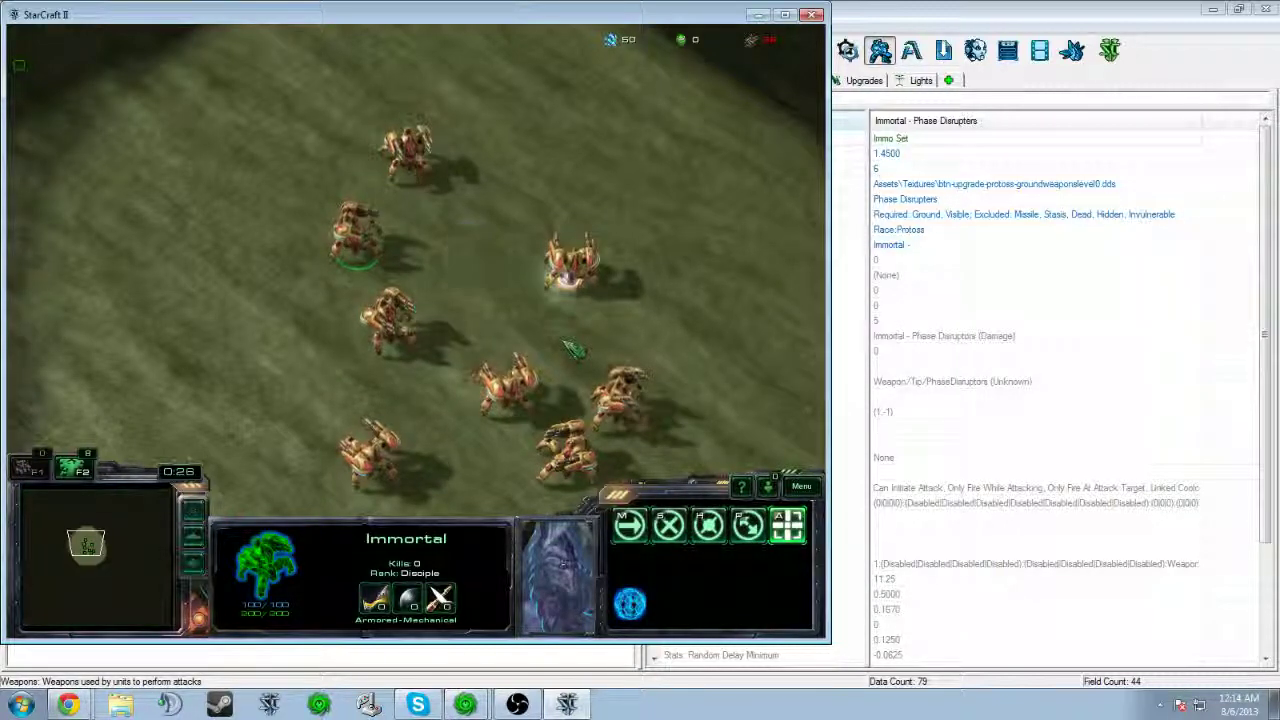
{"action": "key", "text": "a"}
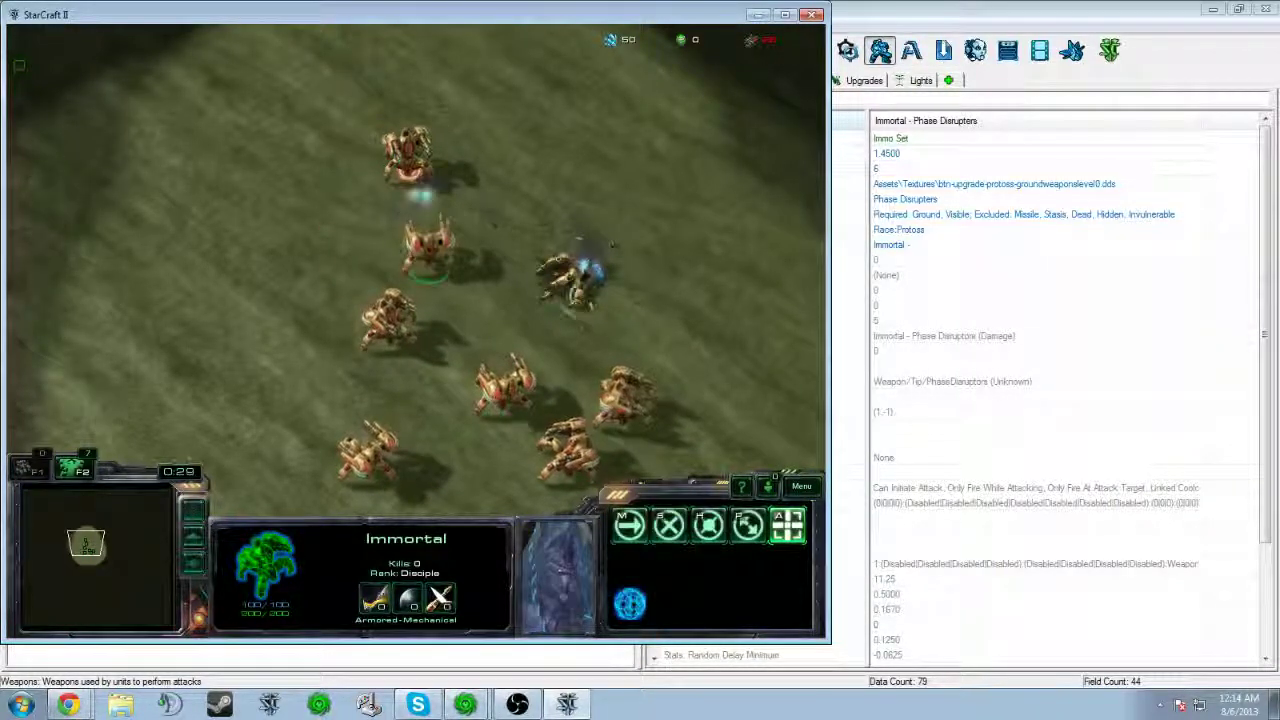
{"action": "left_click", "coordinate": [580, 290]}
{"action": "key", "text": "a"}
{"action": "left_click", "coordinate": [605, 200]}
{"action": "scroll", "coordinate": [660, 160], "scroll_direction": "up", "scroll_amount": 4}
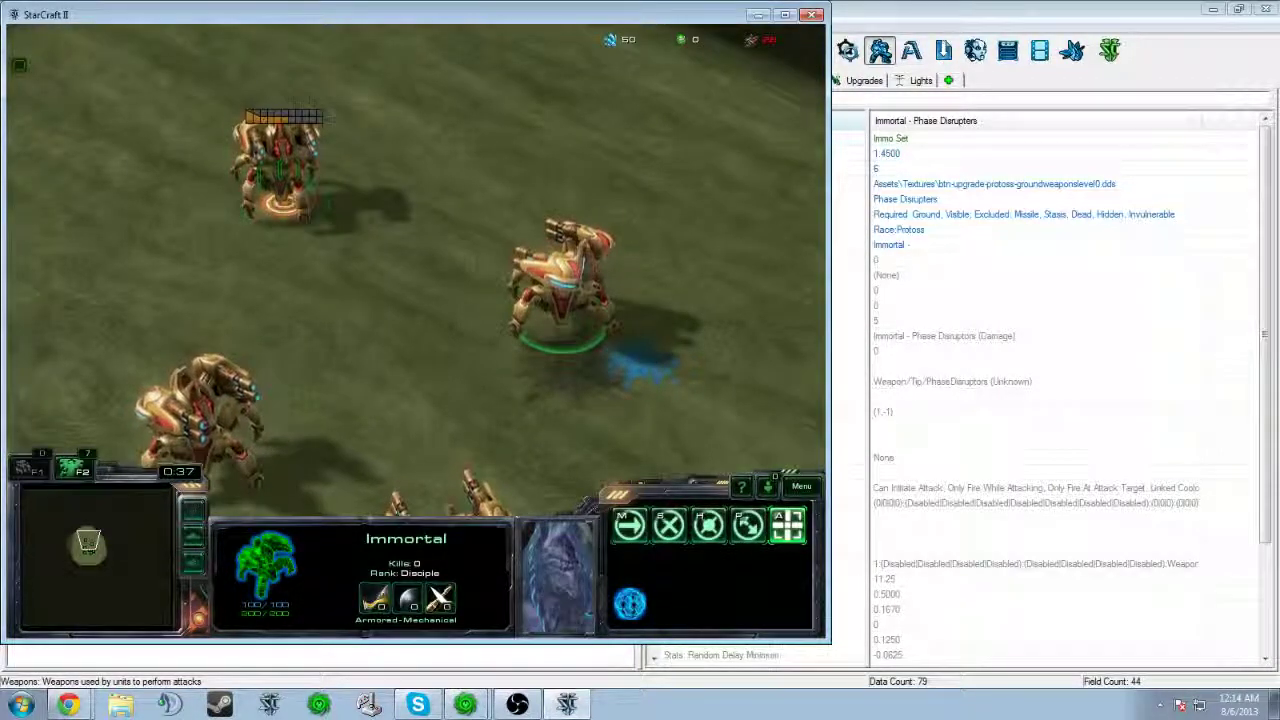
{"action": "left_click", "coordinate": [281, 175]}
{"action": "key", "text": "alt+F4"}
Step: Filter the actor data by "immo" and select the Immortal Attack actor
{"action": "left_click", "coordinate": [354, 359]}
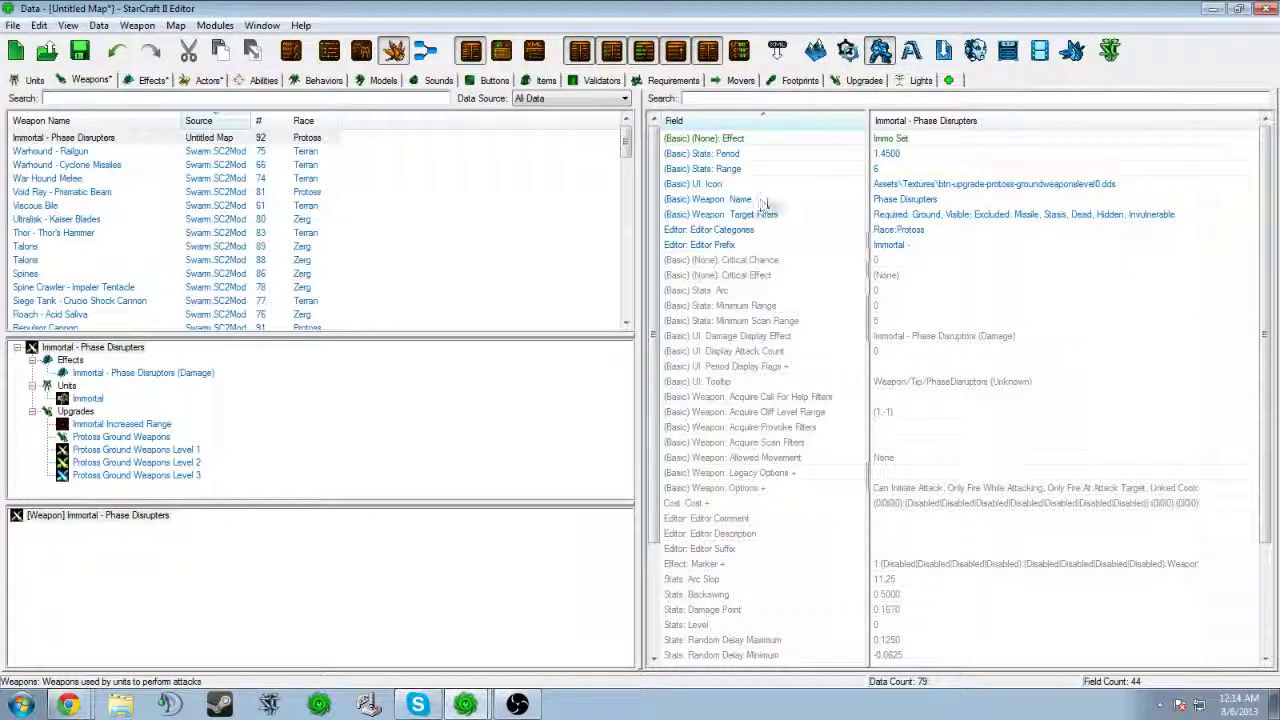
{"action": "left_click", "coordinate": [760, 200]}
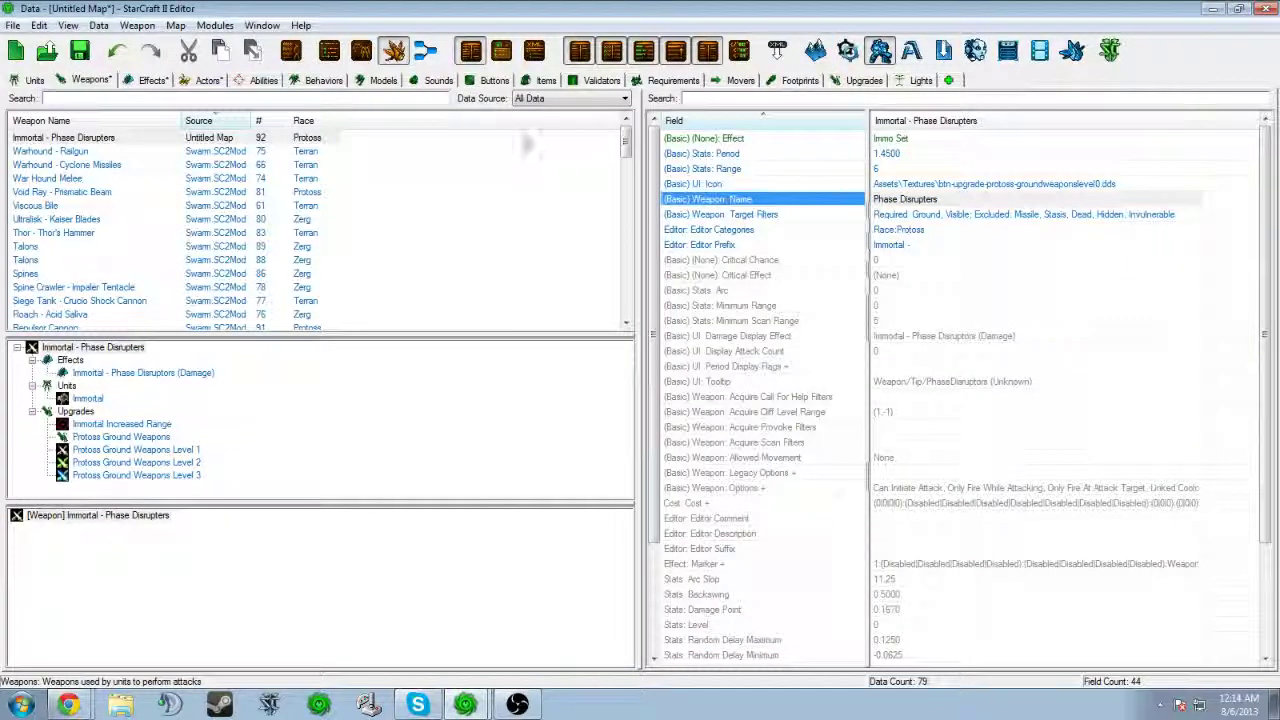
{"action": "left_click", "coordinate": [138, 100]}
{"action": "type", "text": "imm"}
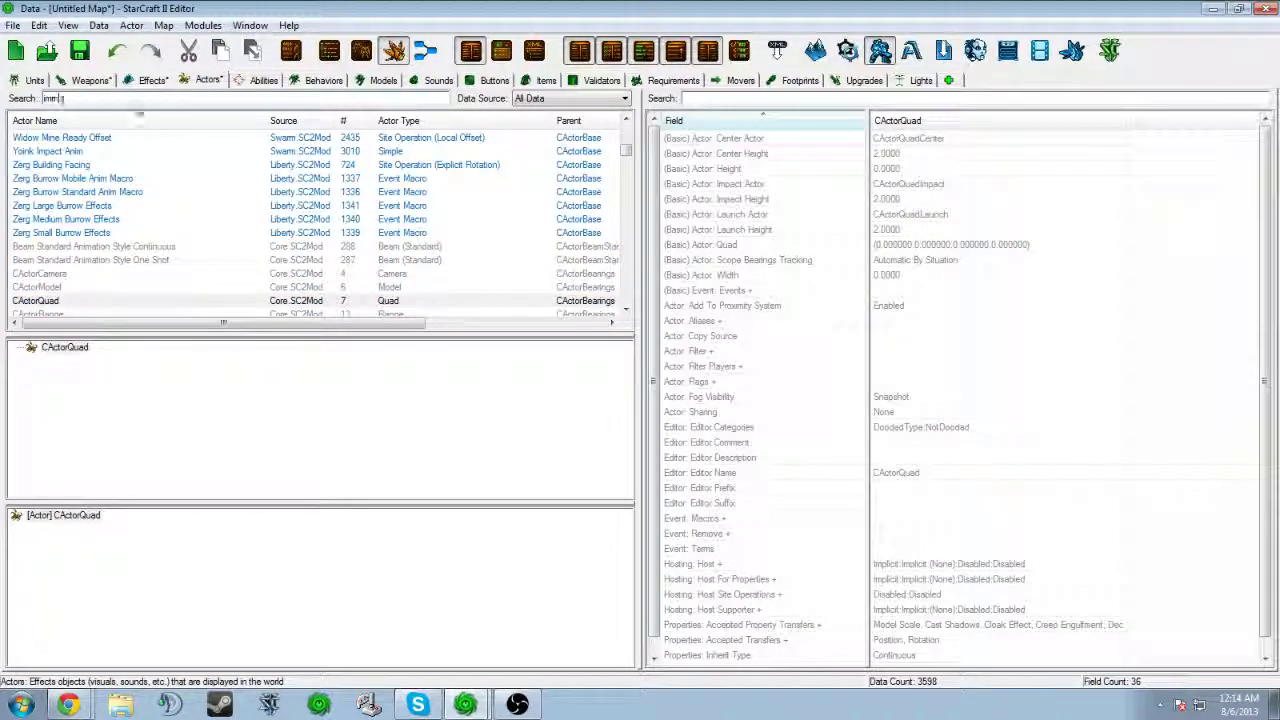
{"action": "type", "text": "o"}
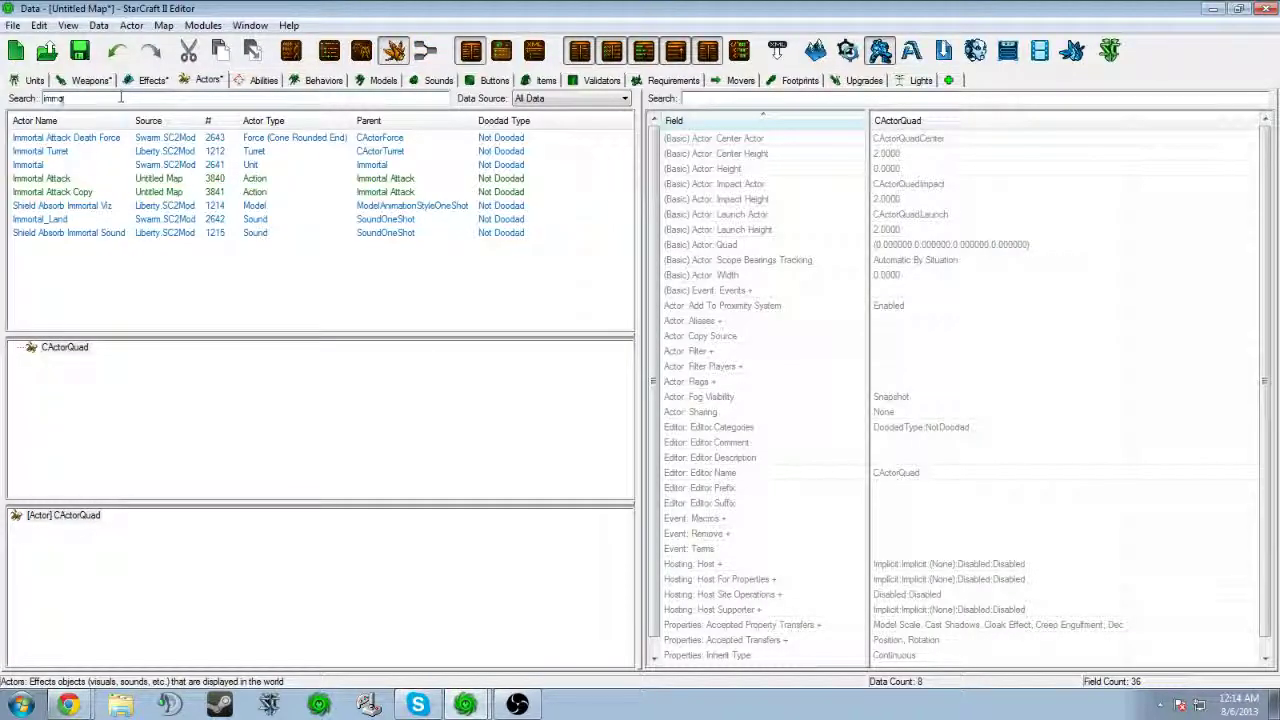
{"action": "left_click", "coordinate": [96, 182]}
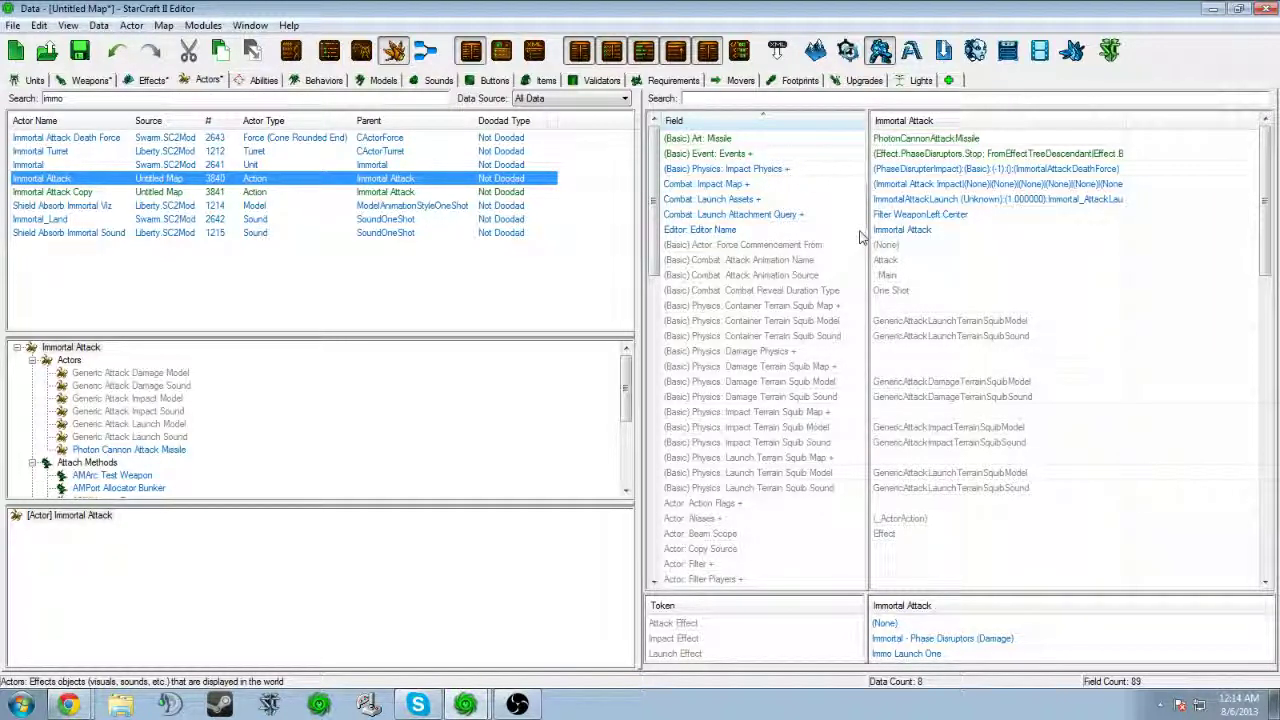
Step: Examine the Immortal Attack actor's physics and combat fields for settings that control the missile impact
{"action": "left_click", "coordinate": [790, 184]}
{"action": "left_click", "coordinate": [820, 170]}
{"action": "key", "text": "Down"}
{"action": "key", "text": "Down"}
{"action": "key", "text": "Down"}
{"action": "key", "text": "Down"}
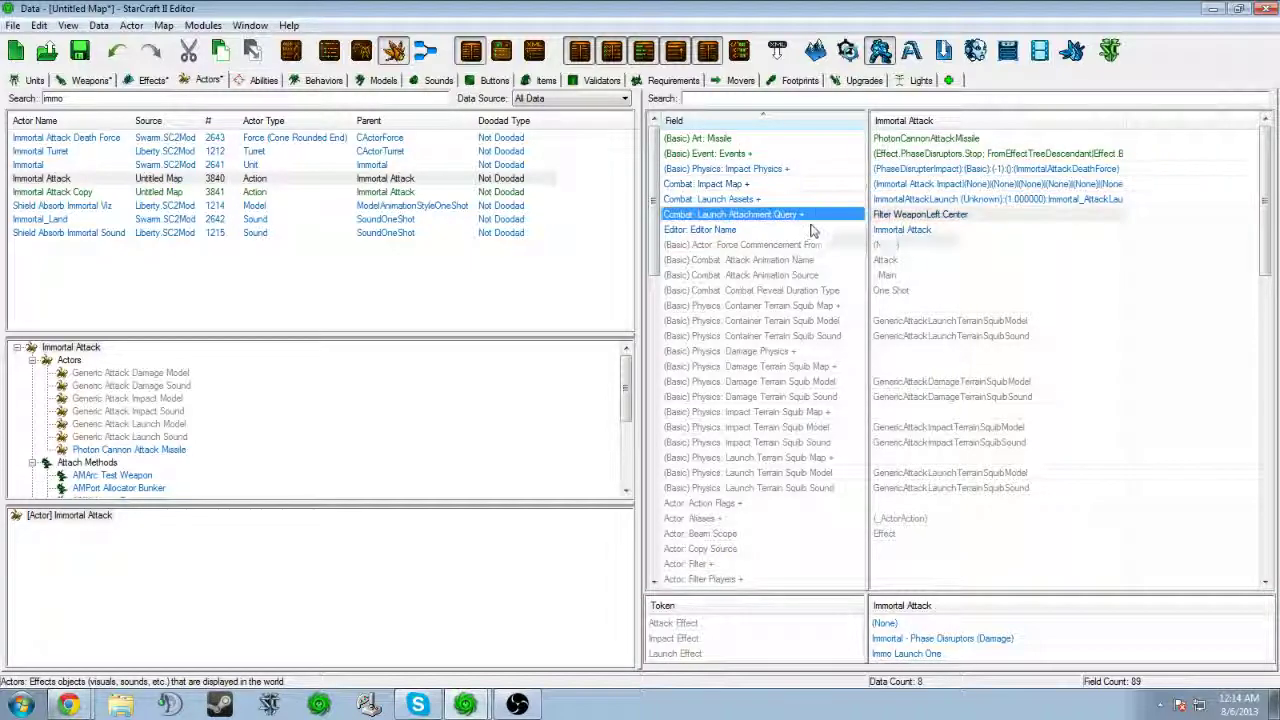
{"action": "scroll", "coordinate": [805, 262], "scroll_direction": "down", "scroll_amount": 8}
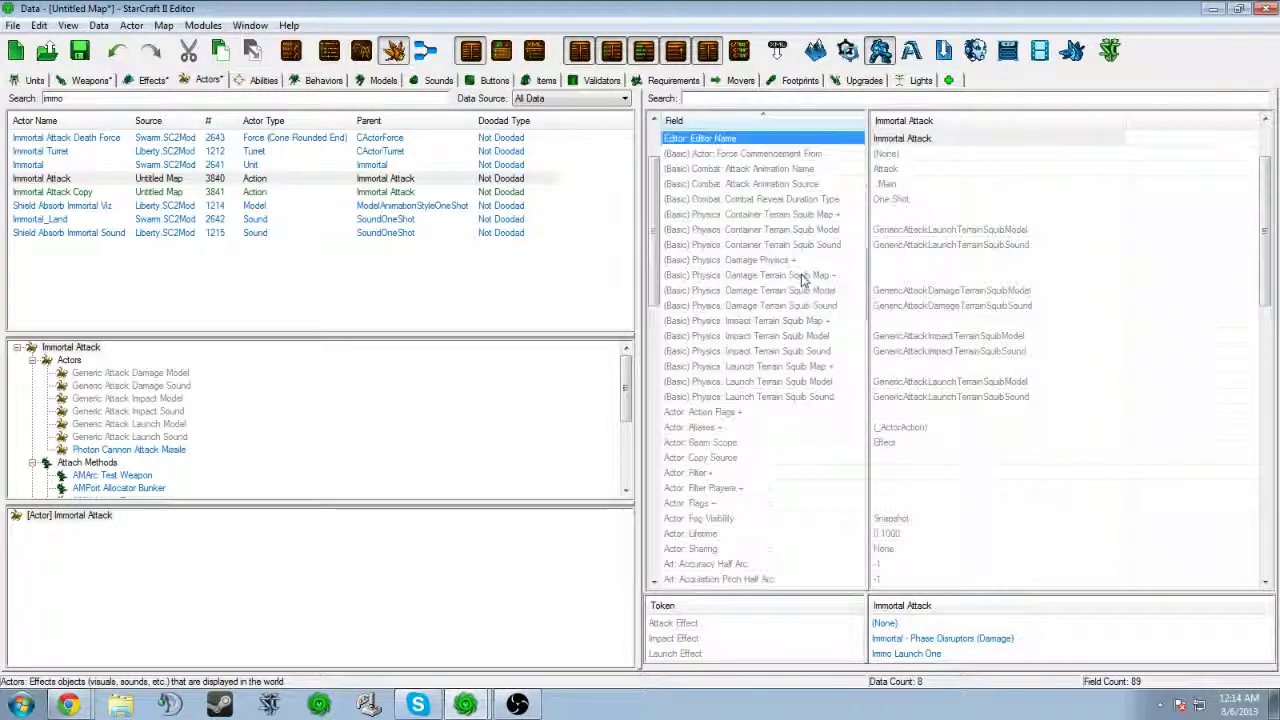
{"action": "scroll", "coordinate": [801, 282], "scroll_direction": "down", "scroll_amount": 6}
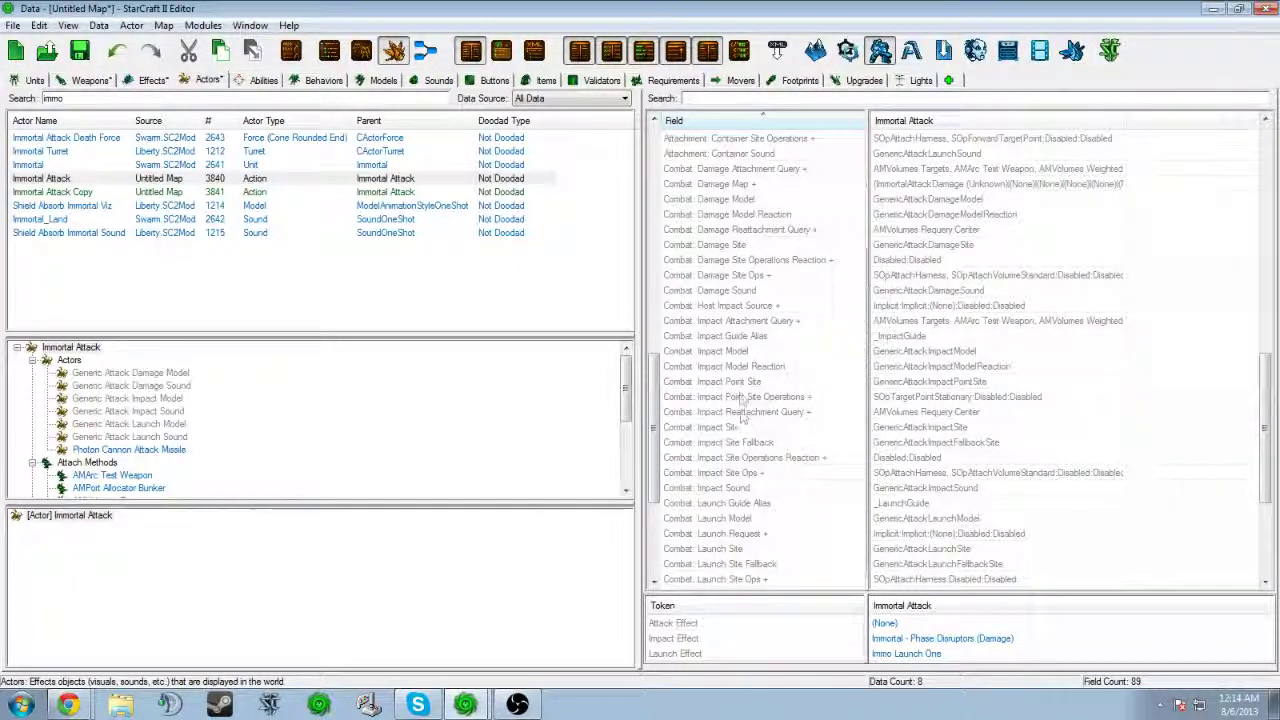
{"action": "double_click", "coordinate": [905, 354]}
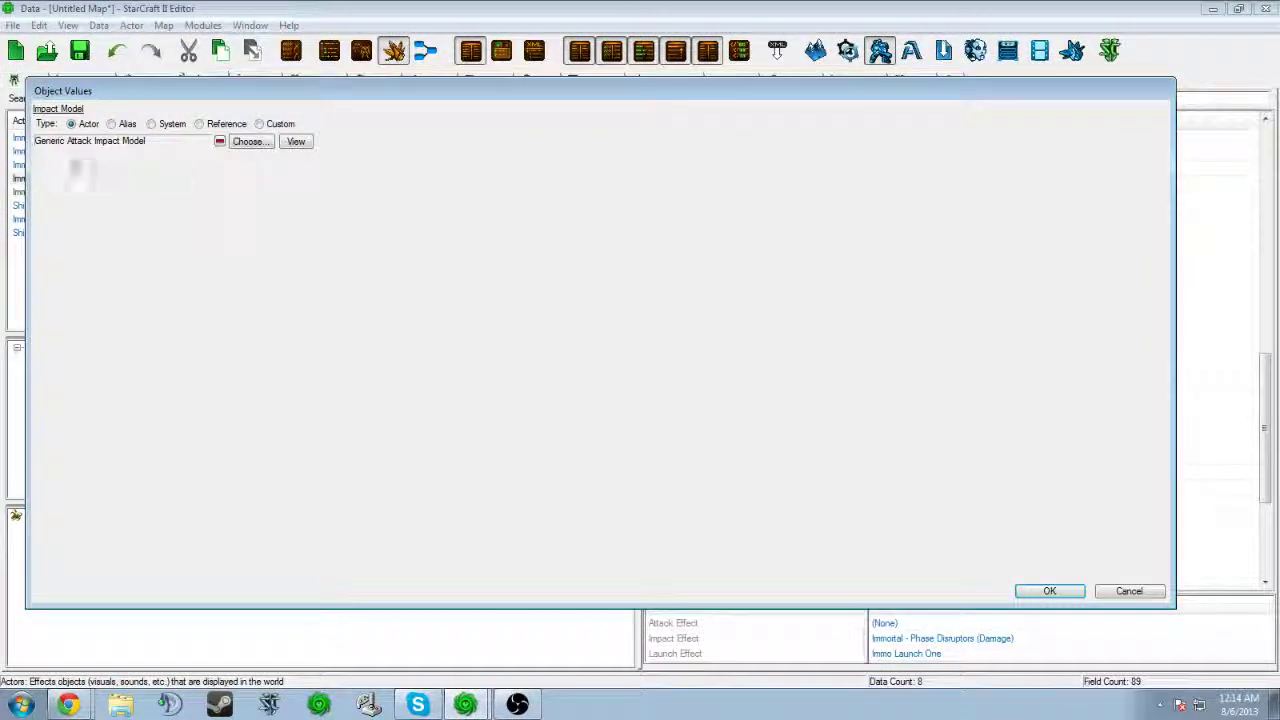
{"action": "left_click", "coordinate": [248, 141]}
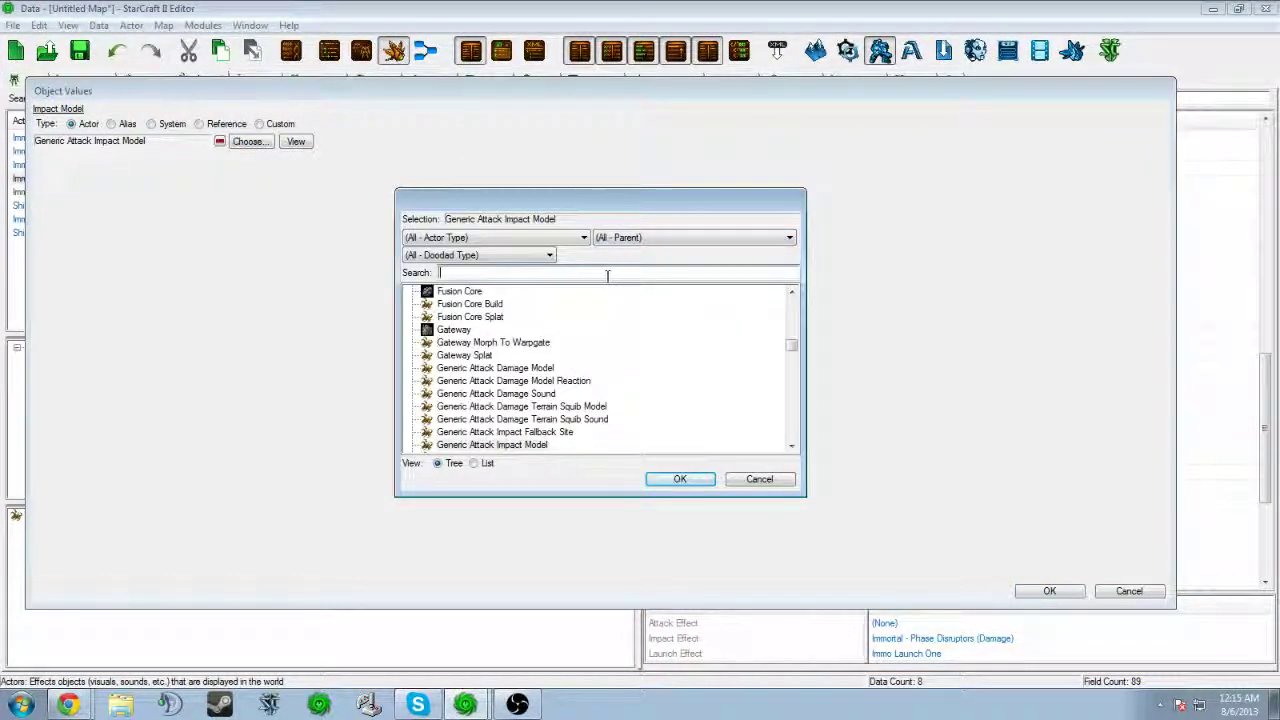
{"action": "type", "text": "photo"}
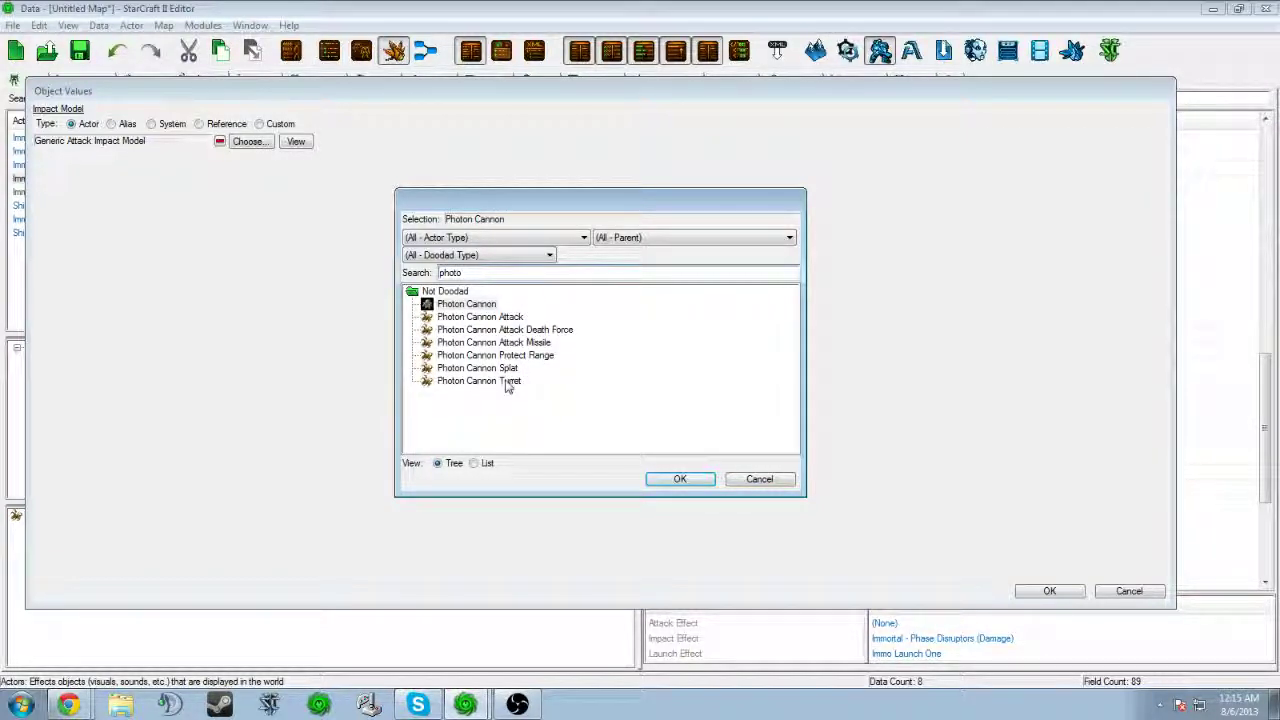
{"action": "left_click", "coordinate": [760, 479]}
{"action": "left_click", "coordinate": [1129, 591]}
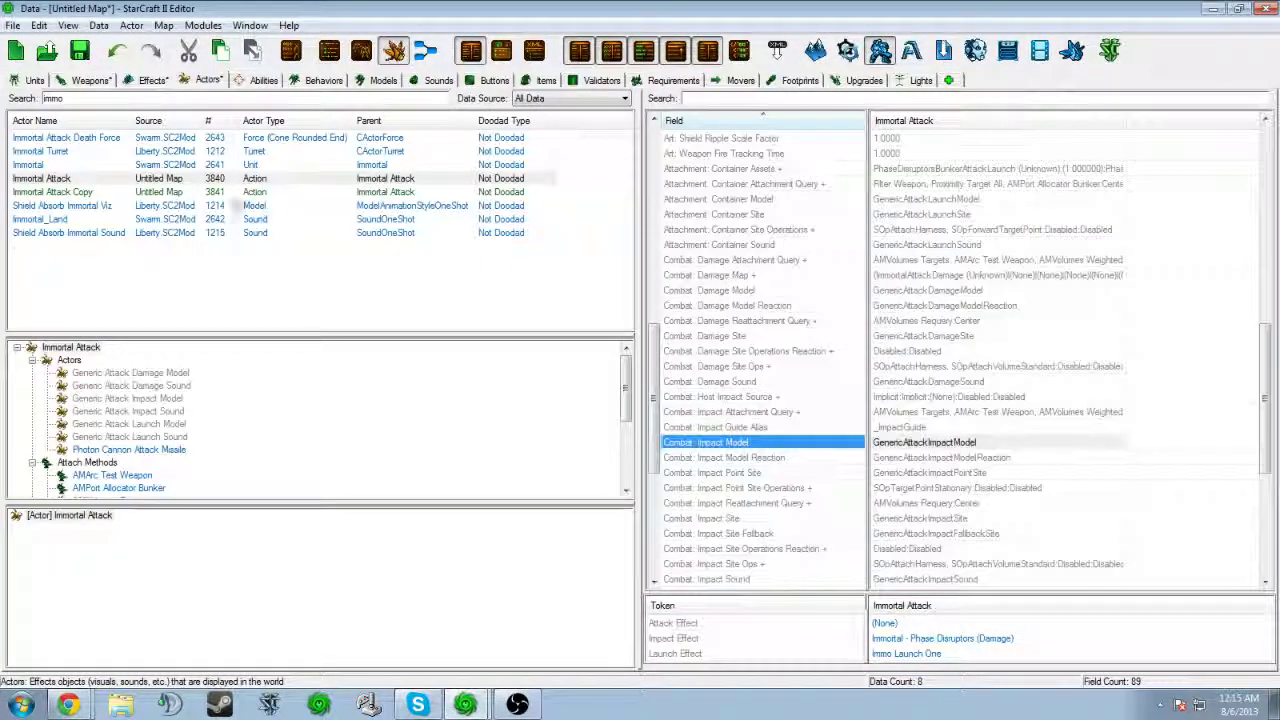
Step: Remove the AMArcTestWeapon, AMVolumesTargets and AMVolumesWeightedPick methods from the Immortal Attack actor's Impact Attachment Query
{"action": "scroll", "coordinate": [800, 260], "scroll_direction": "up", "scroll_amount": 12}
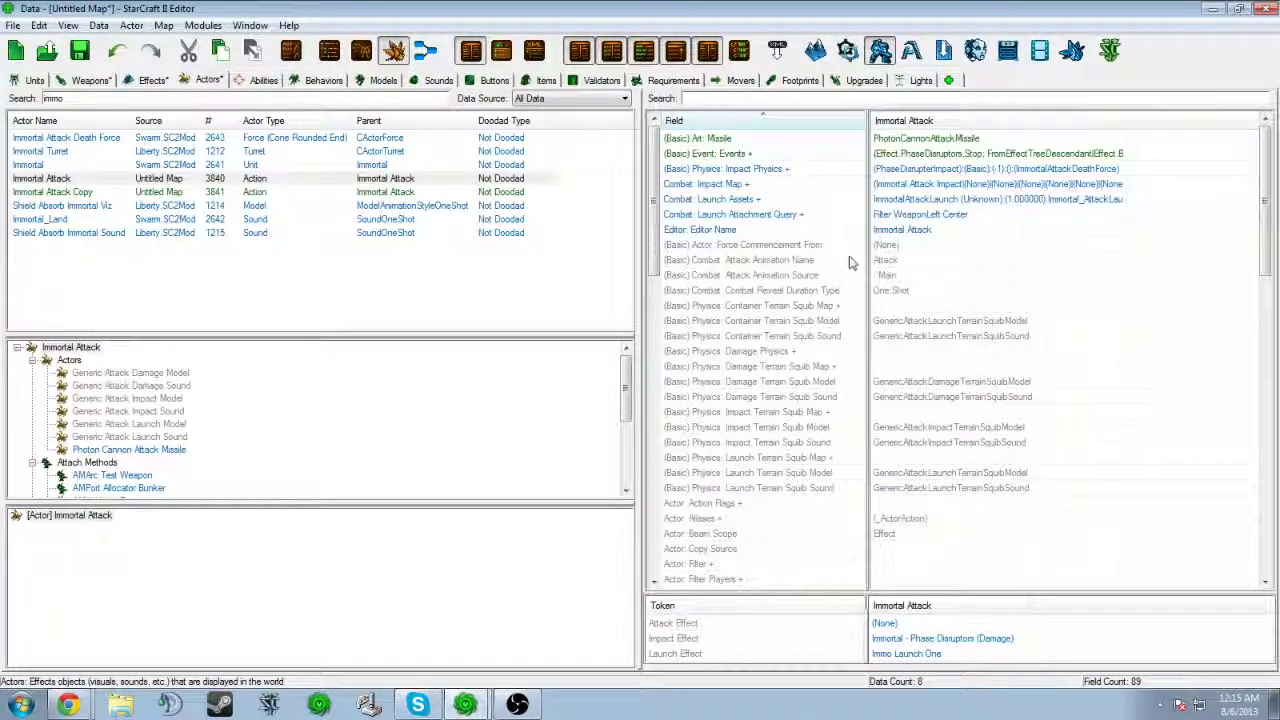
{"action": "left_click", "coordinate": [828, 185]}
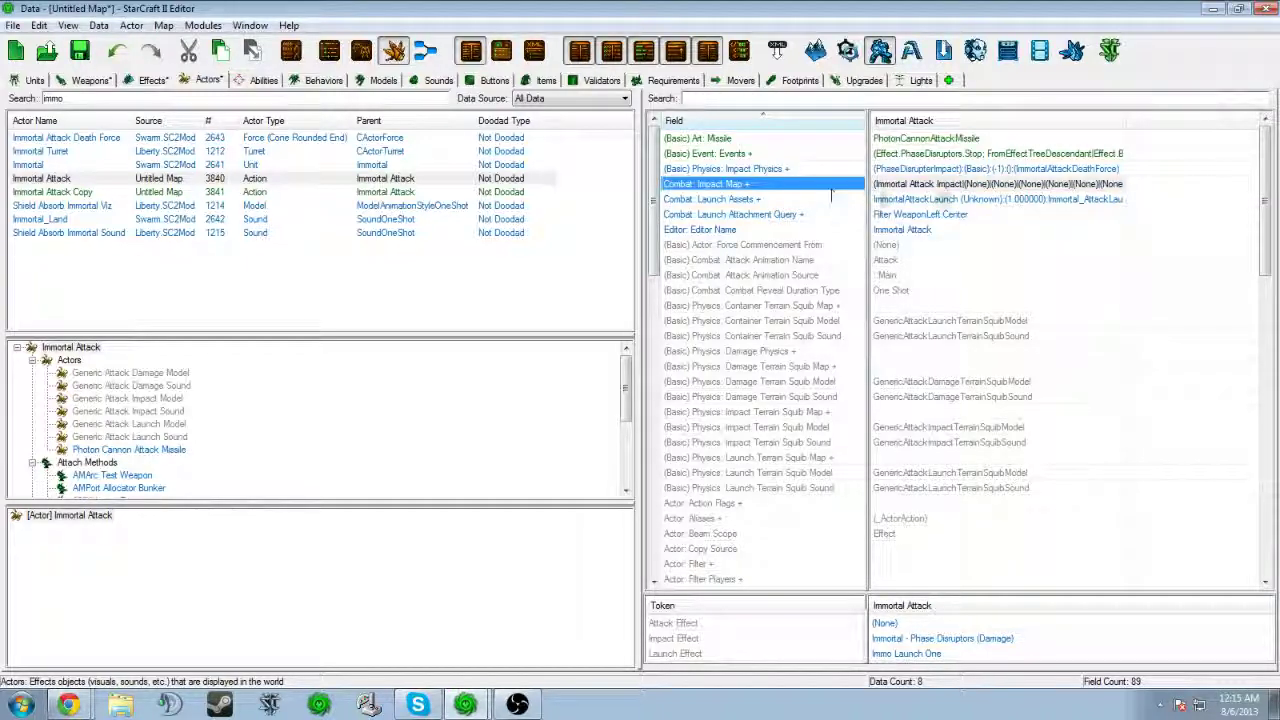
{"action": "left_click", "coordinate": [938, 186]}
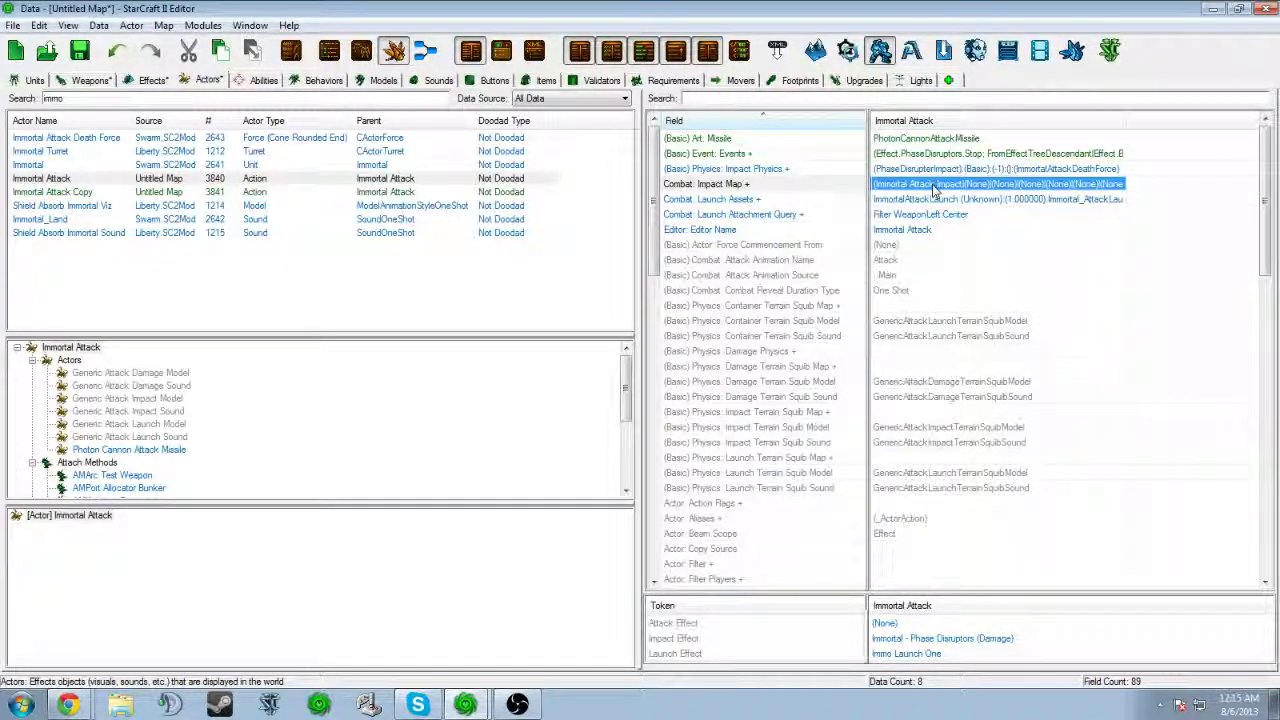
{"action": "scroll", "coordinate": [936, 190], "scroll_direction": "down", "scroll_amount": 15}
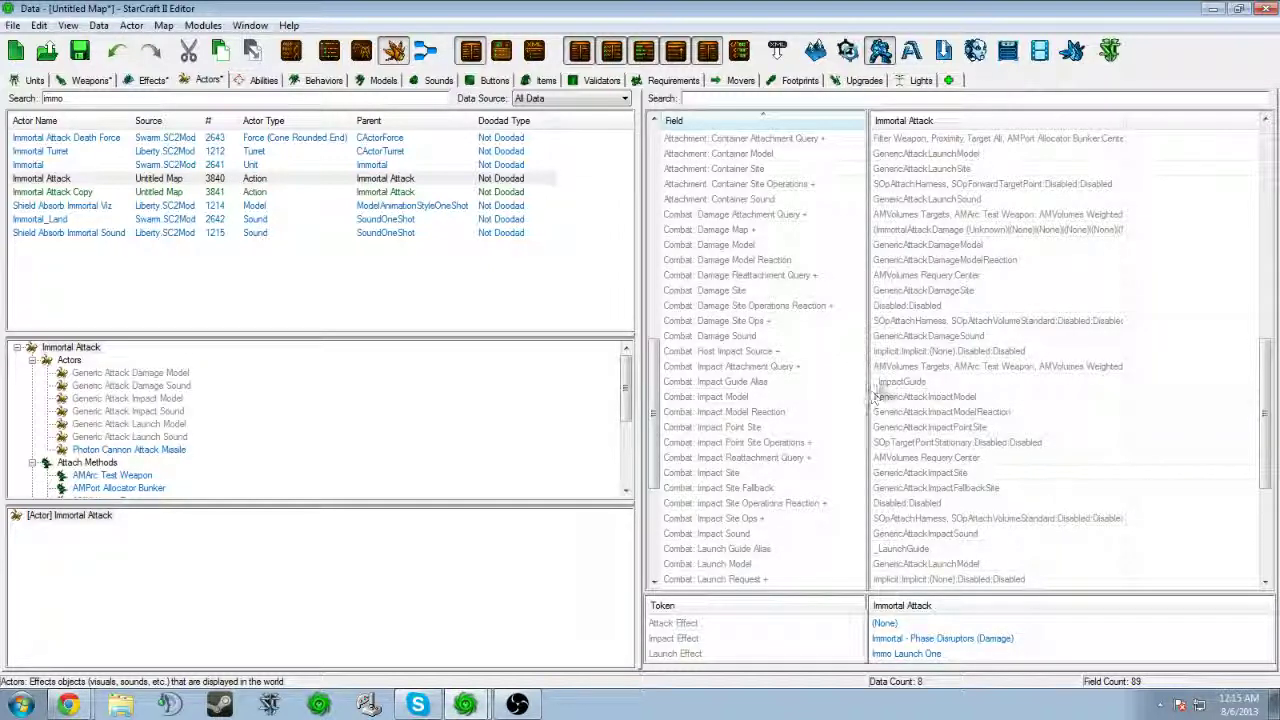
{"action": "double_click", "coordinate": [895, 368]}
{"action": "left_click", "coordinate": [105, 211]}
{"action": "left_click", "coordinate": [110, 225]}
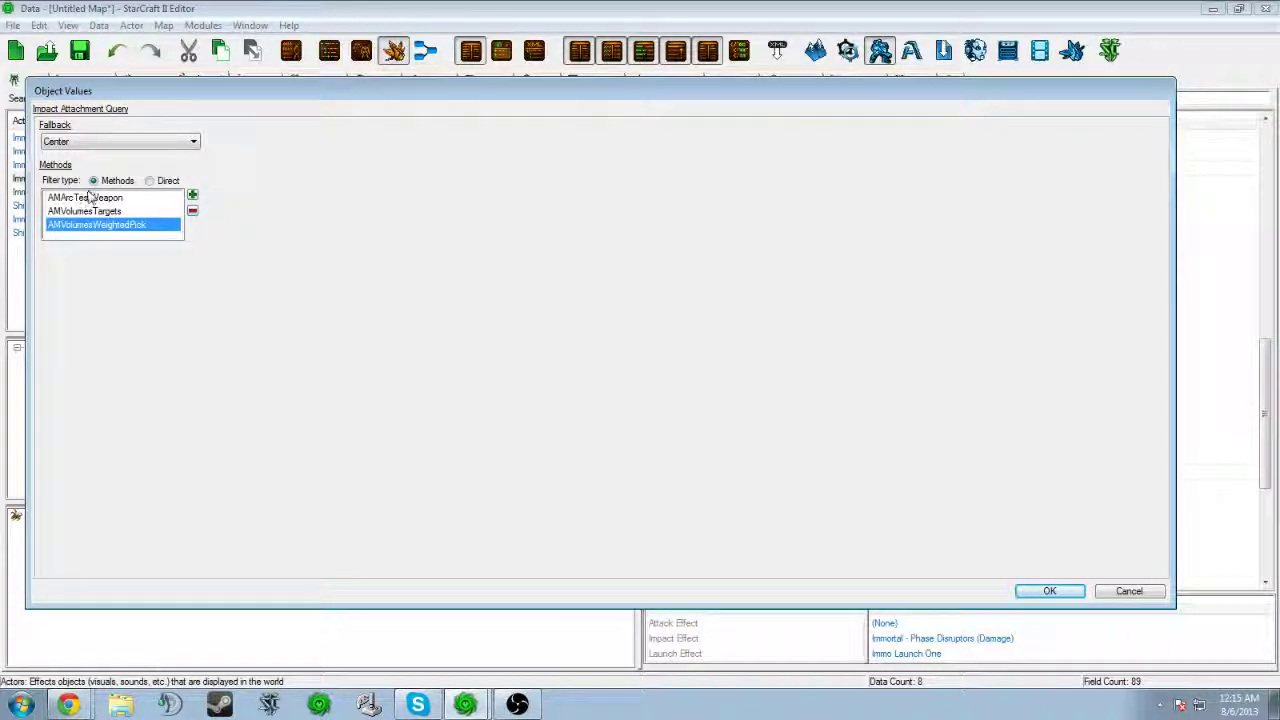
{"action": "left_click", "coordinate": [192, 211]}
{"action": "double_click", "coordinate": [192, 211]}
Step: Add a replacement attach method to the Immortal Attack actor's Impact Attachment Query and apply the change
{"action": "left_click", "coordinate": [192, 195]}
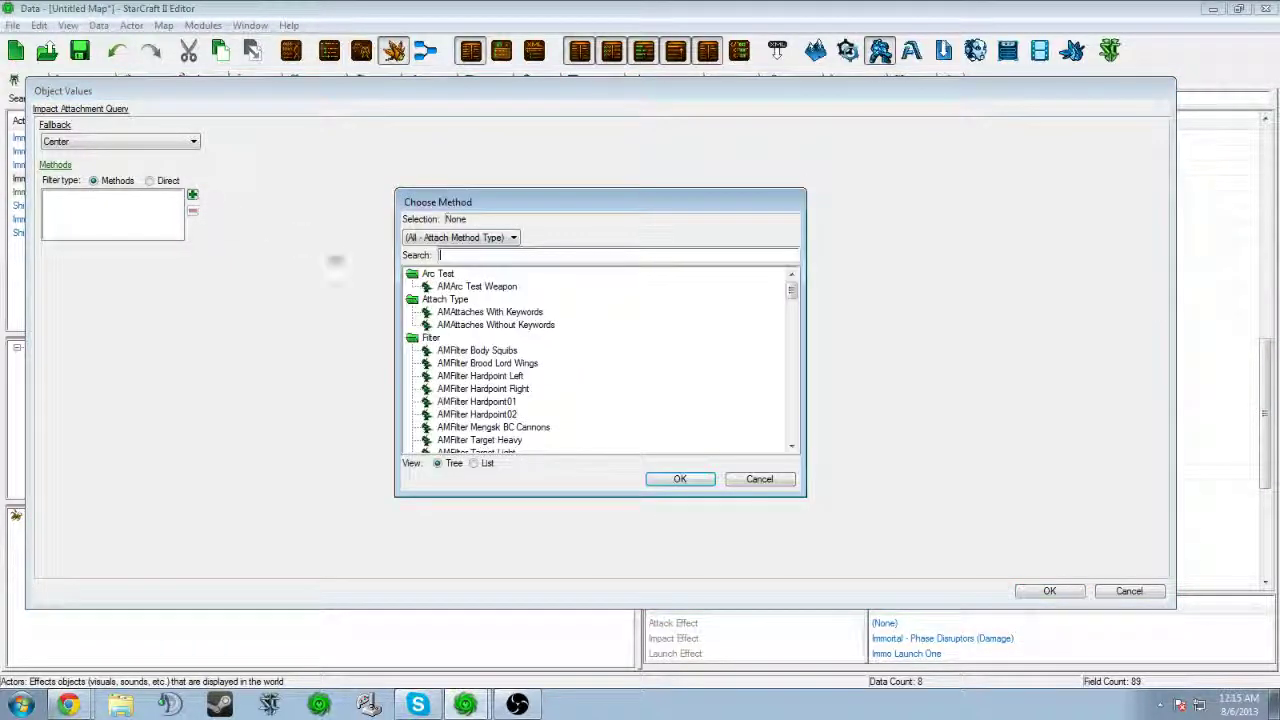
{"action": "left_click", "coordinate": [560, 310]}
{"action": "scroll", "coordinate": [561, 307], "scroll_direction": "down", "scroll_amount": 10}
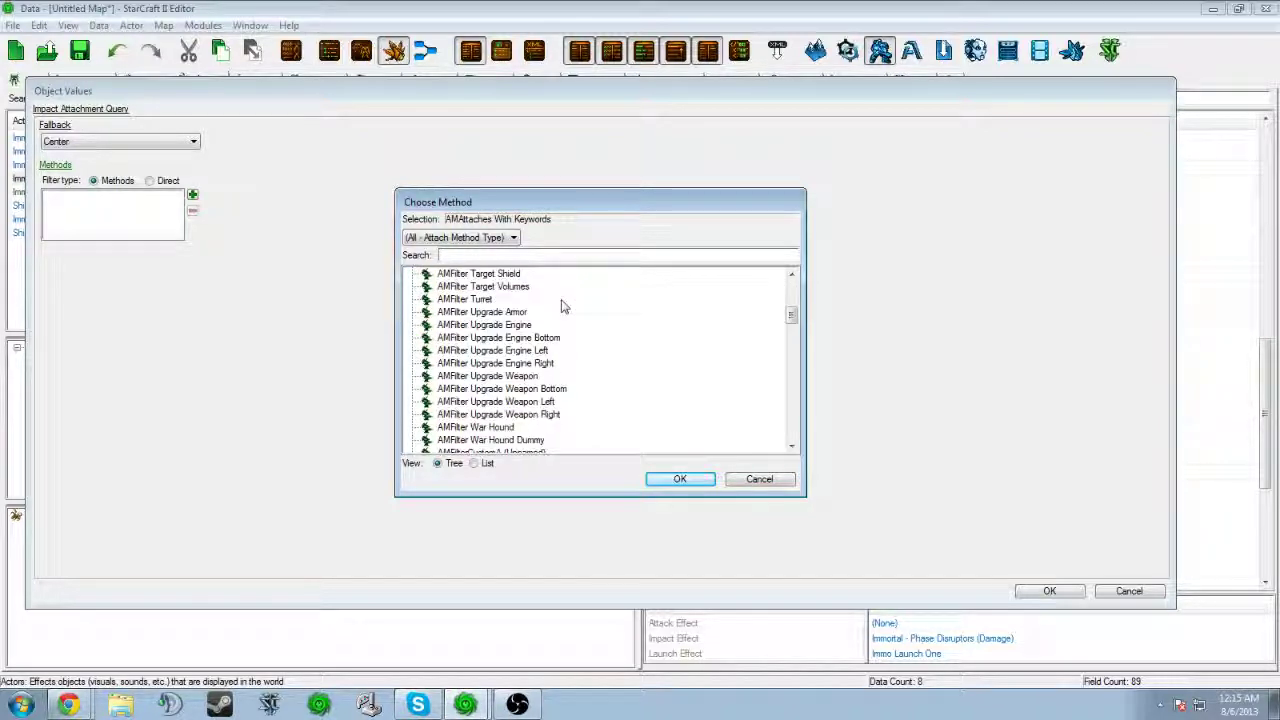
{"action": "scroll", "coordinate": [561, 307], "scroll_direction": "down", "scroll_amount": 8}
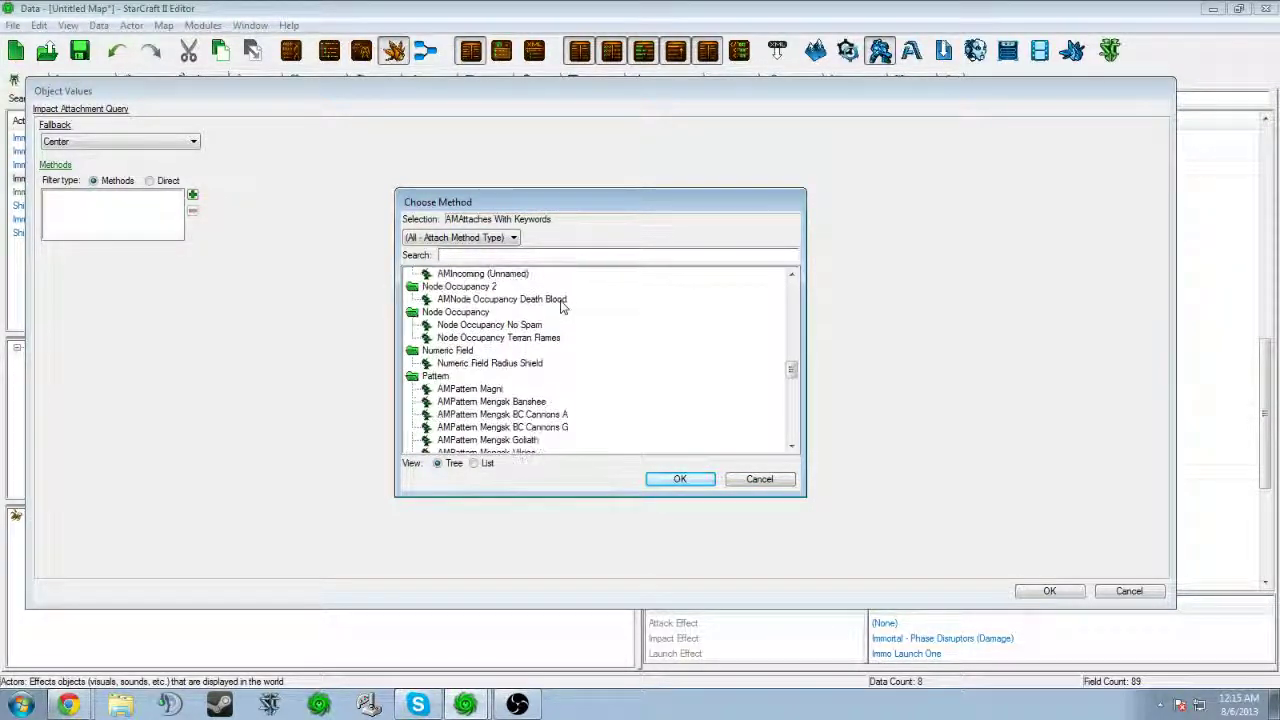
{"action": "scroll", "coordinate": [561, 307], "scroll_direction": "down", "scroll_amount": 8}
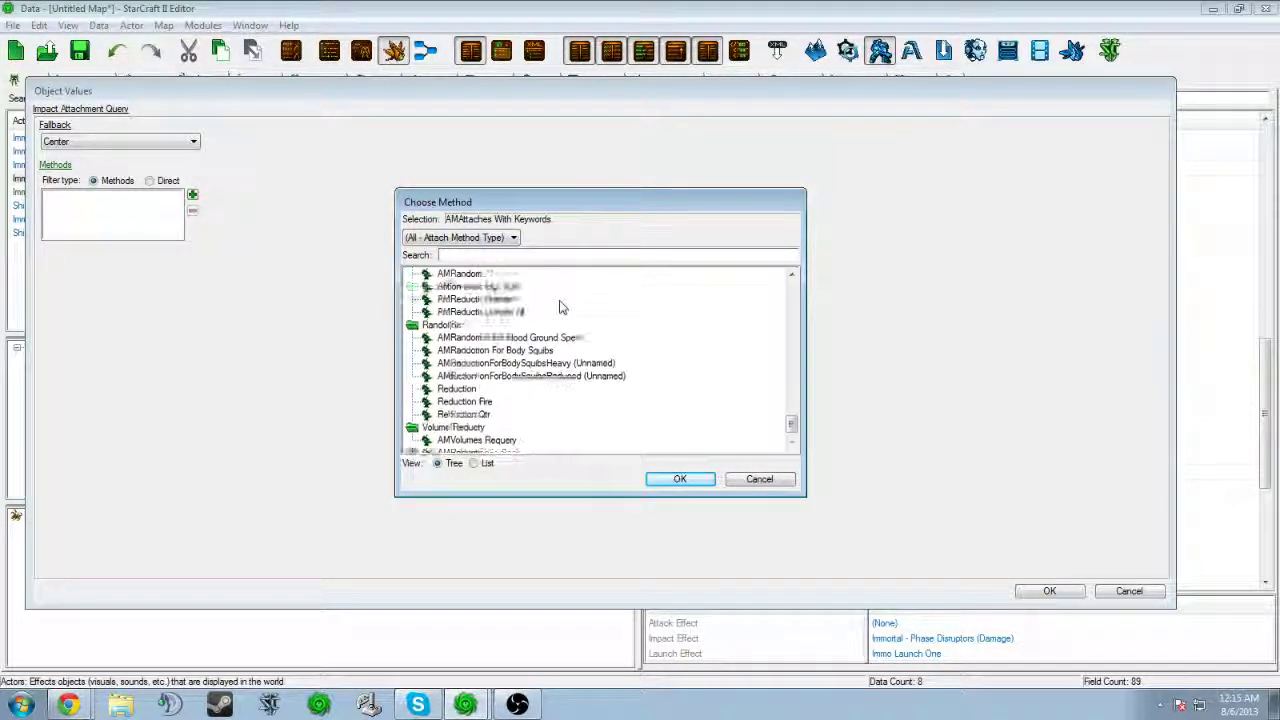
{"action": "scroll", "coordinate": [548, 318], "scroll_direction": "up", "scroll_amount": 2}
{"action": "left_click", "coordinate": [470, 299]}
{"action": "left_click", "coordinate": [680, 479]}
{"action": "left_click", "coordinate": [1045, 592]}
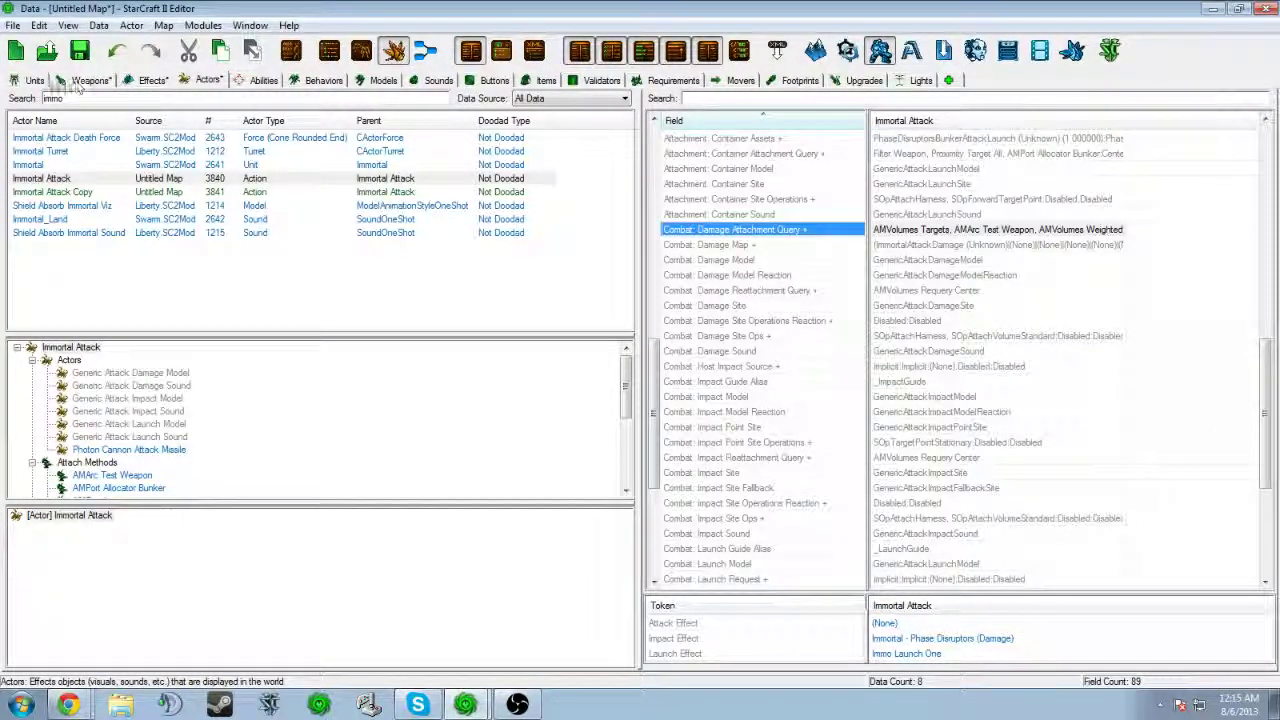
Step: Set the period of the Immortal - Phase Disrupters weapon to 2
{"action": "left_click", "coordinate": [34, 80]}
{"action": "left_click", "coordinate": [117, 99]}
{"action": "left_click", "coordinate": [114, 138]}
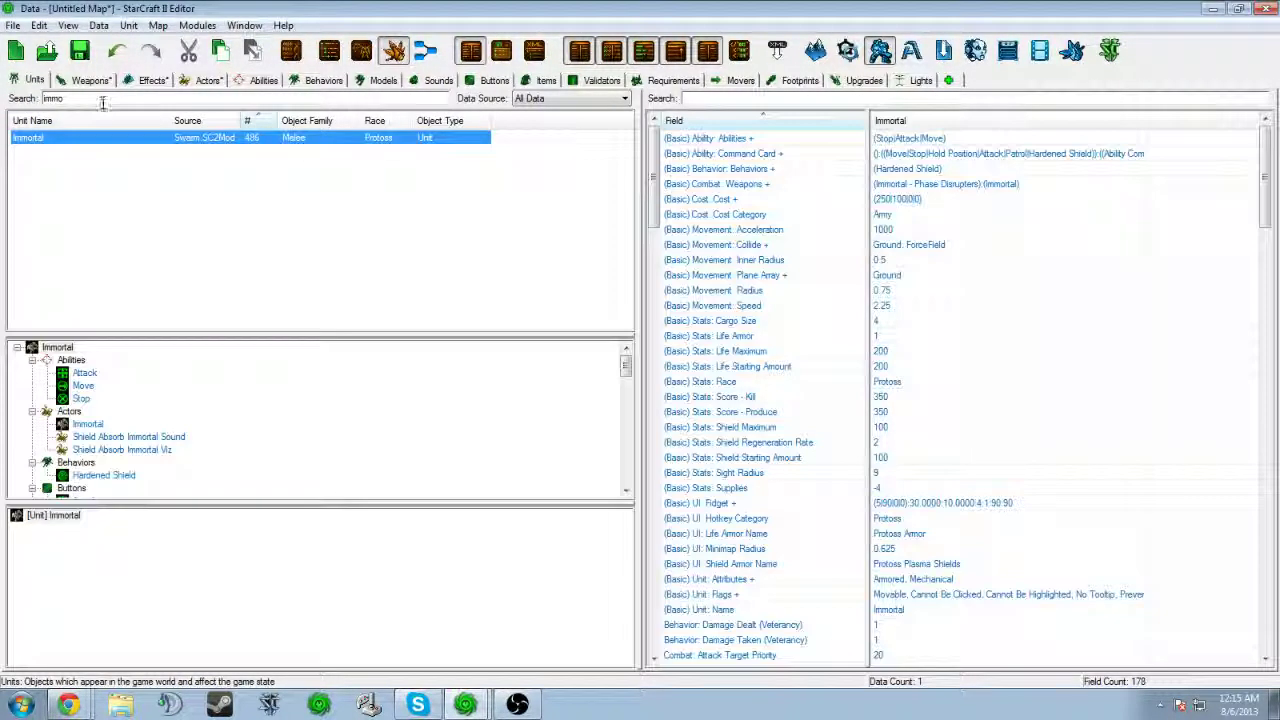
{"action": "left_click", "coordinate": [100, 99]}
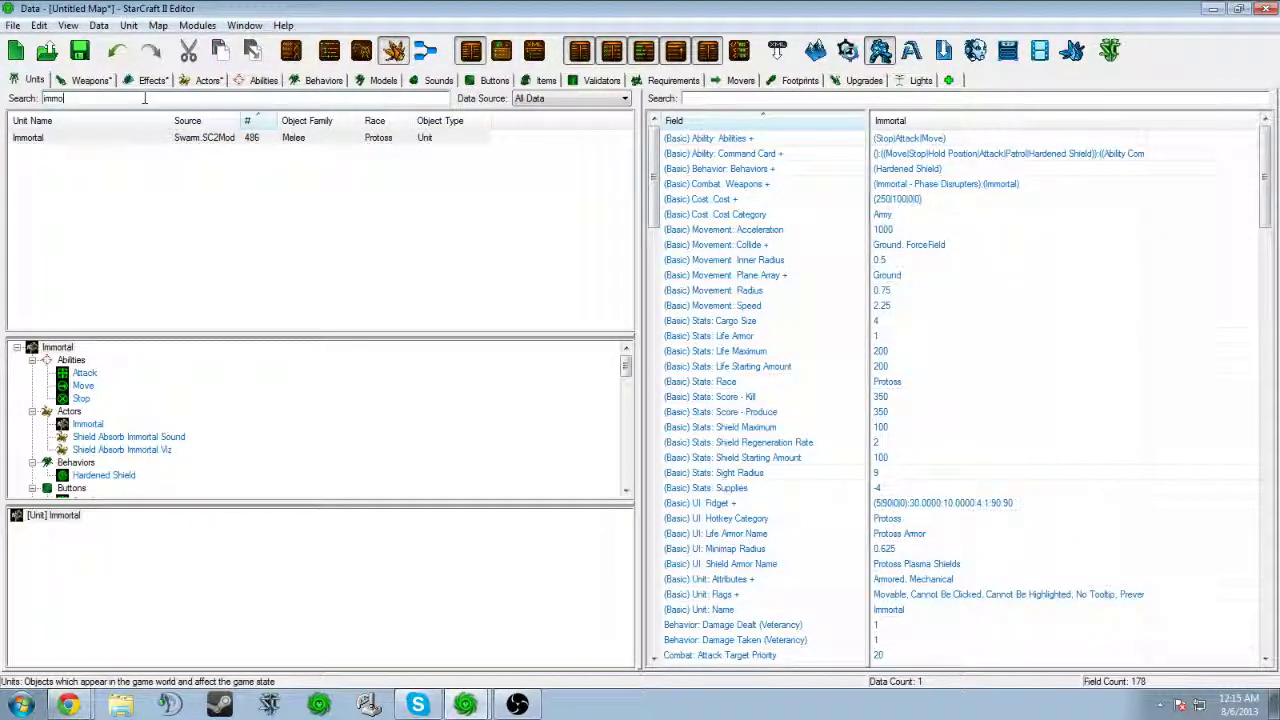
{"action": "left_click", "coordinate": [92, 80]}
{"action": "left_click", "coordinate": [102, 136]}
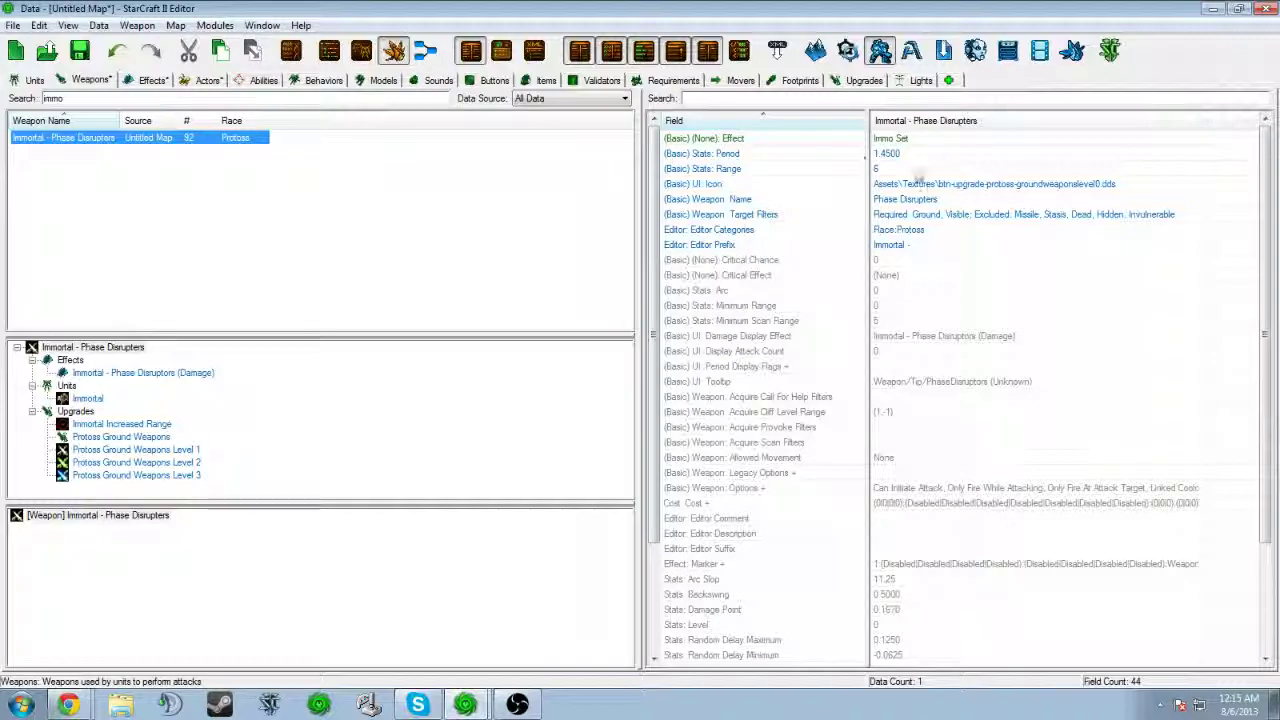
{"action": "left_click", "coordinate": [897, 155]}
{"action": "double_click", "coordinate": [897, 163]}
{"action": "type", "text": "2"}
{"action": "key", "text": "Return"}
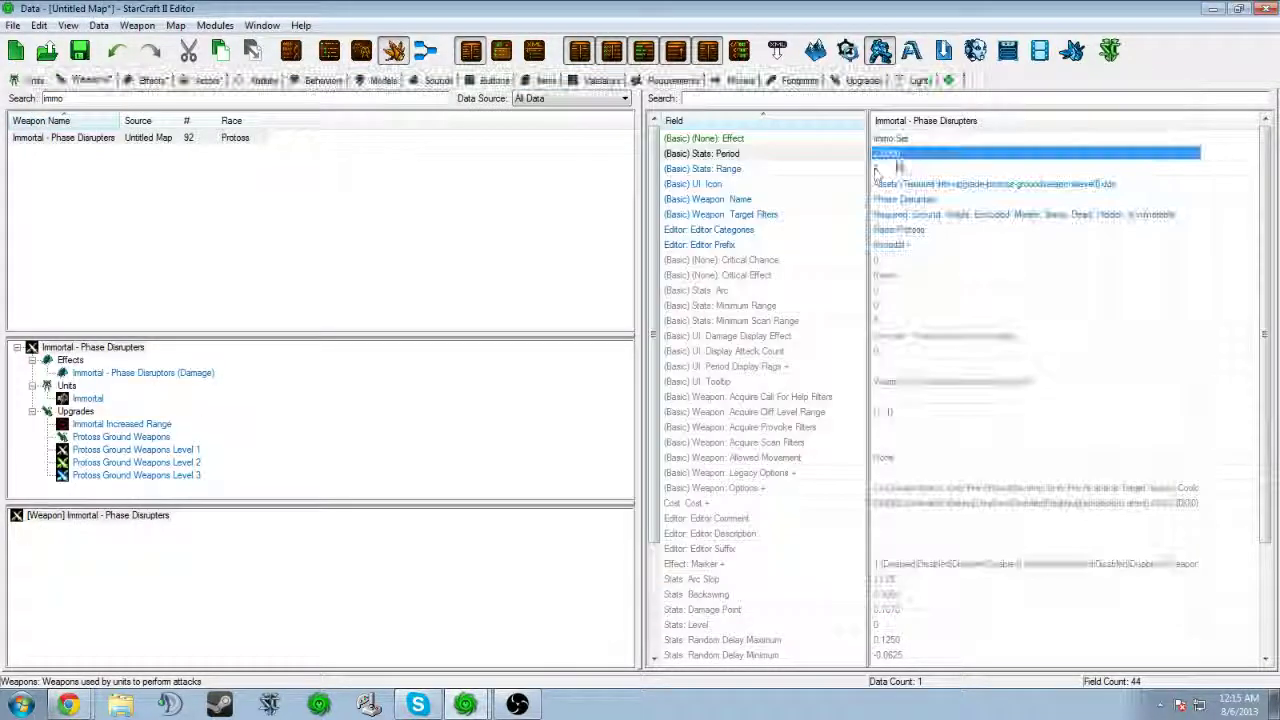
Step: Find the Damage Point field of the Immortal - Phase Disrupters weapon, set it to 0.5 and clear the field filter
{"action": "left_click", "coordinate": [150, 80]}
{"action": "left_click", "coordinate": [90, 80]}
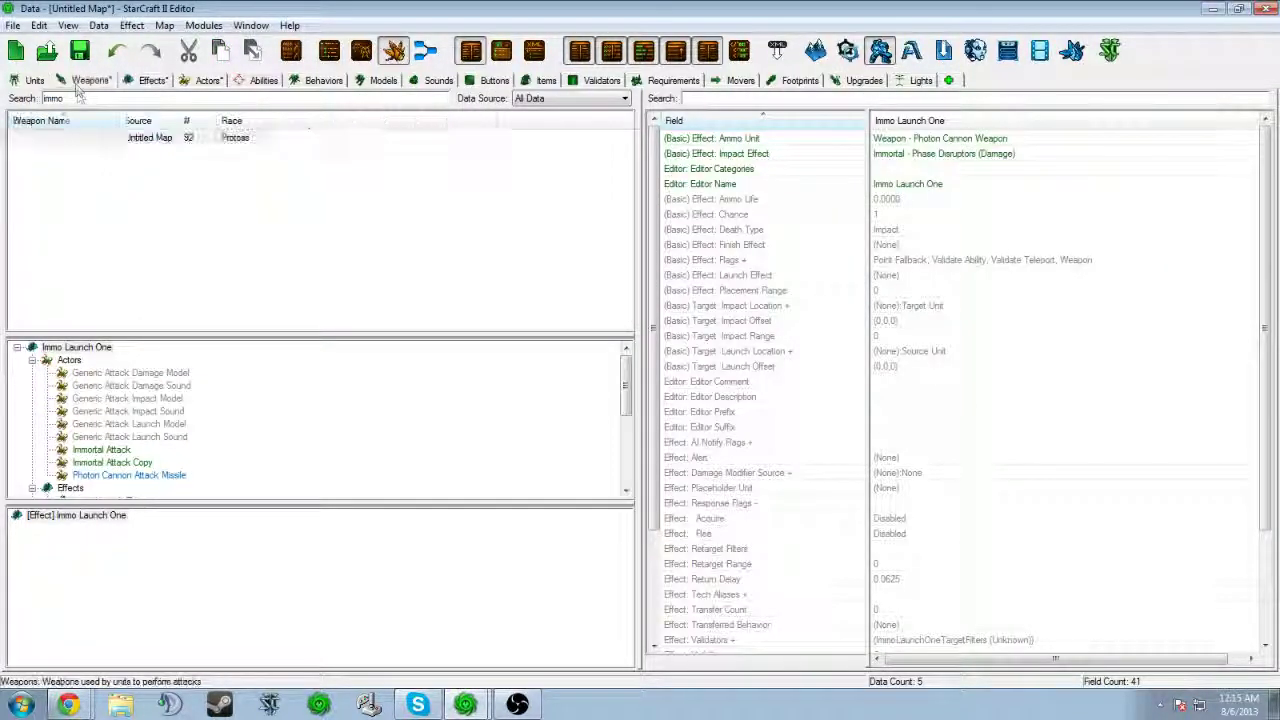
{"action": "left_click", "coordinate": [63, 137]}
{"action": "left_click", "coordinate": [815, 97]}
{"action": "type", "text": "damage point"}
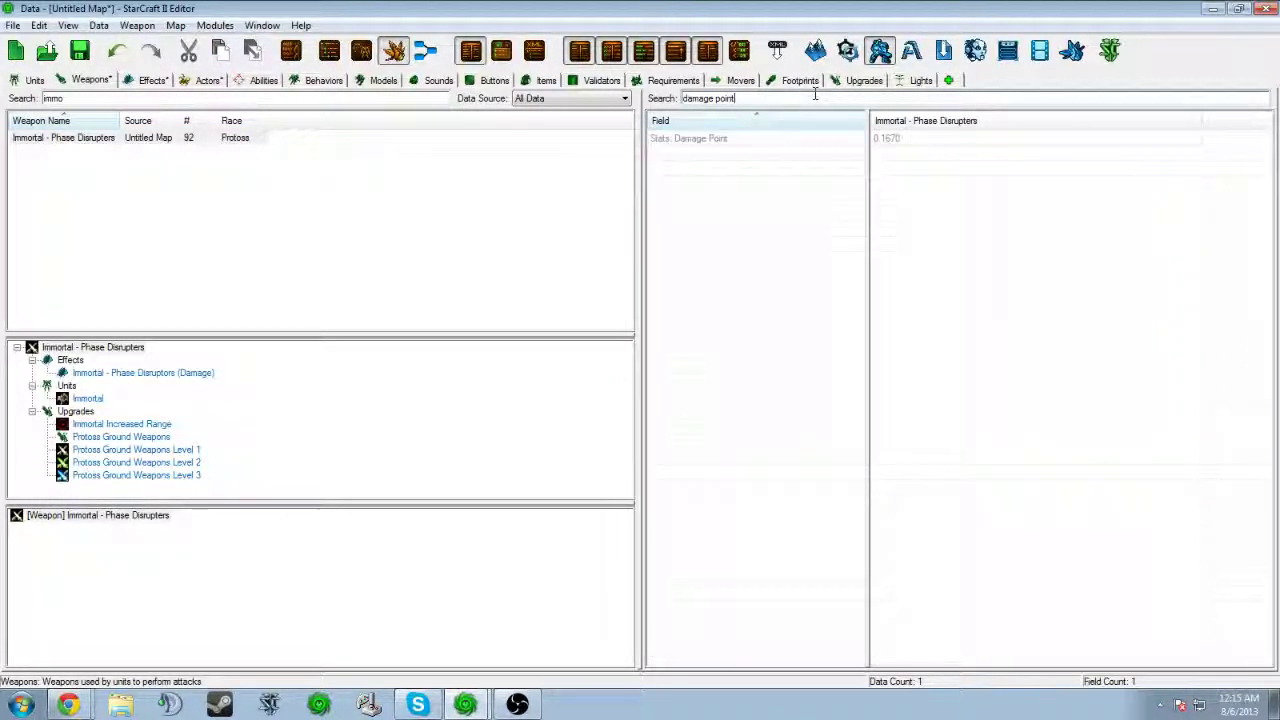
{"action": "double_click", "coordinate": [903, 147]}
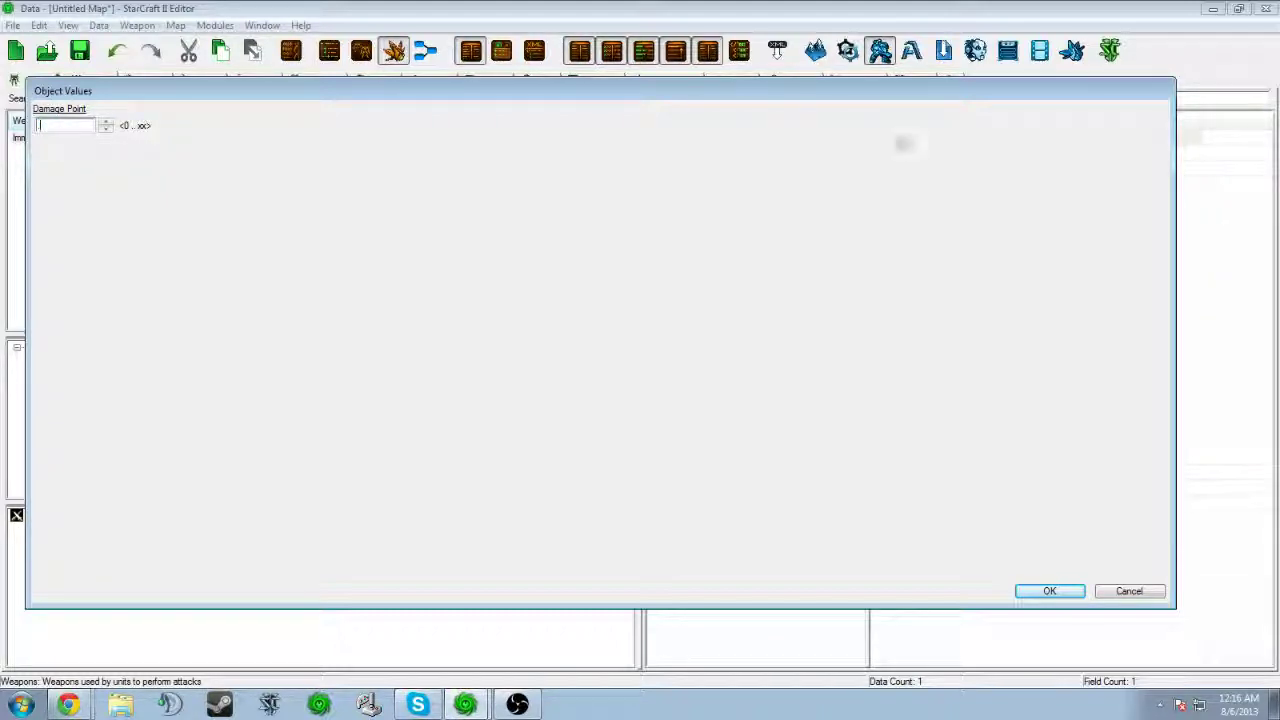
{"action": "type", "text": "0.5"}
{"action": "key", "text": "Return"}
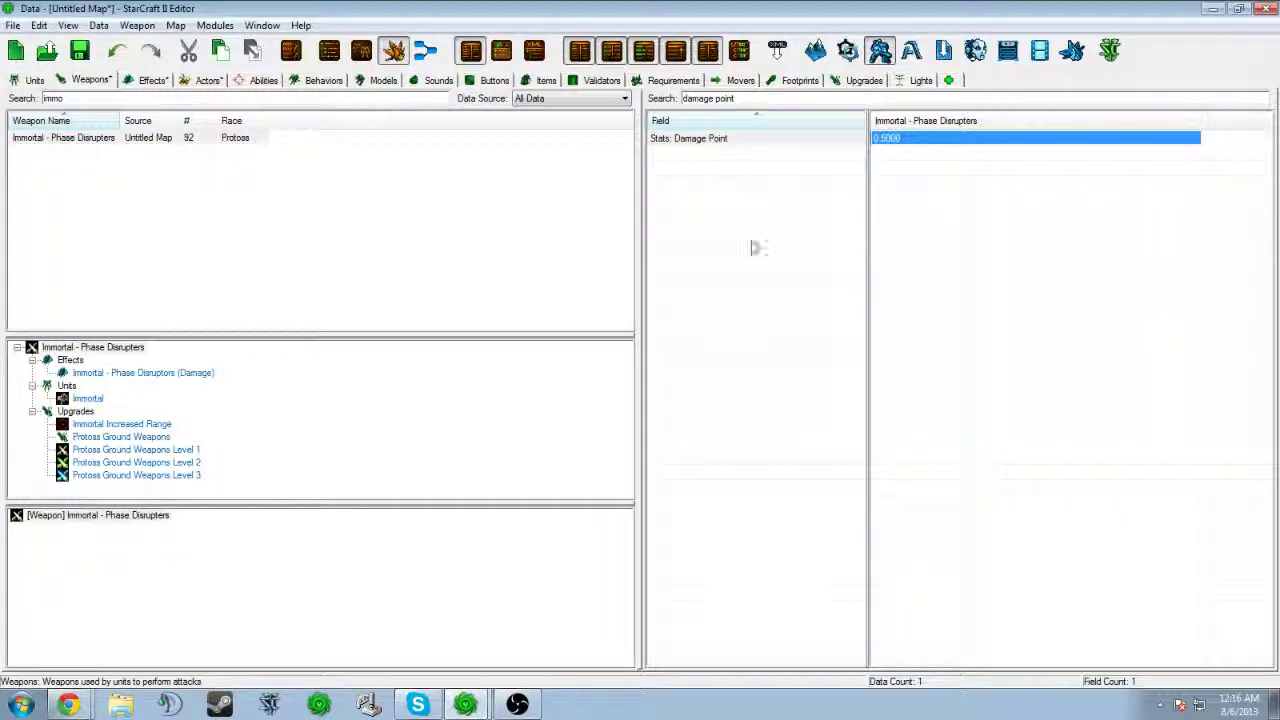
{"action": "left_click", "coordinate": [755, 97]}
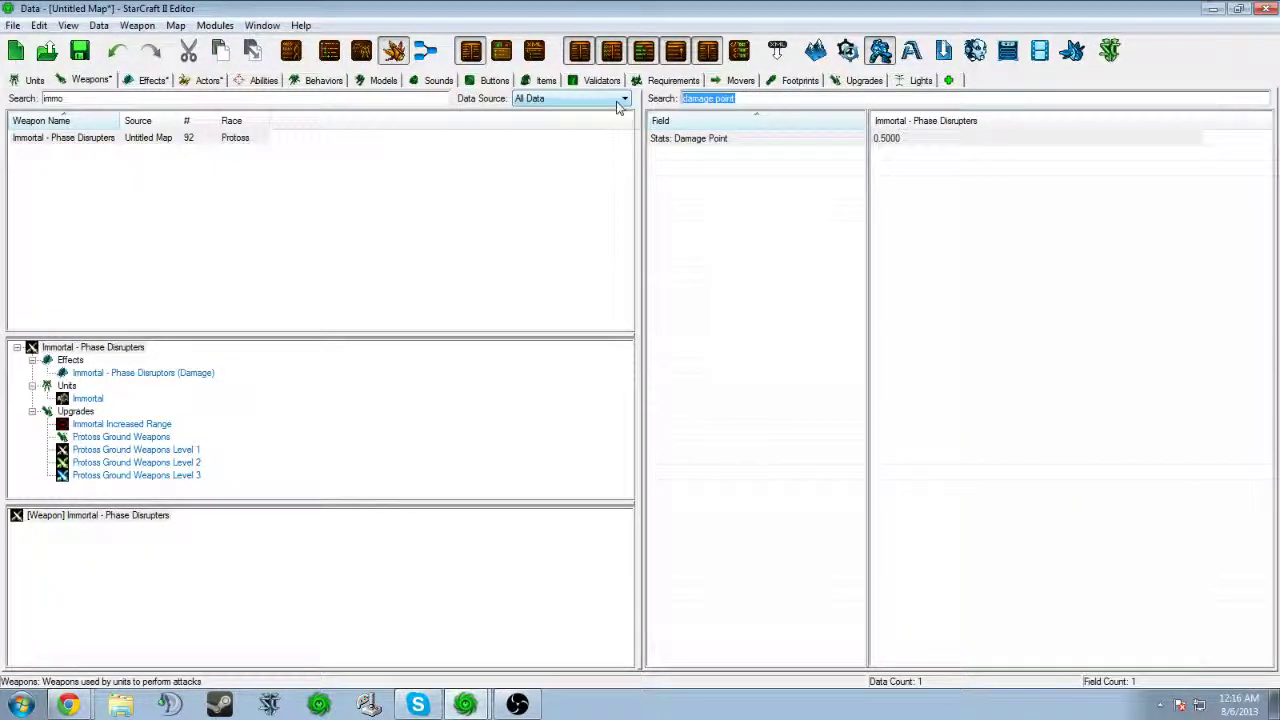
{"action": "key", "text": "BackSpace"}
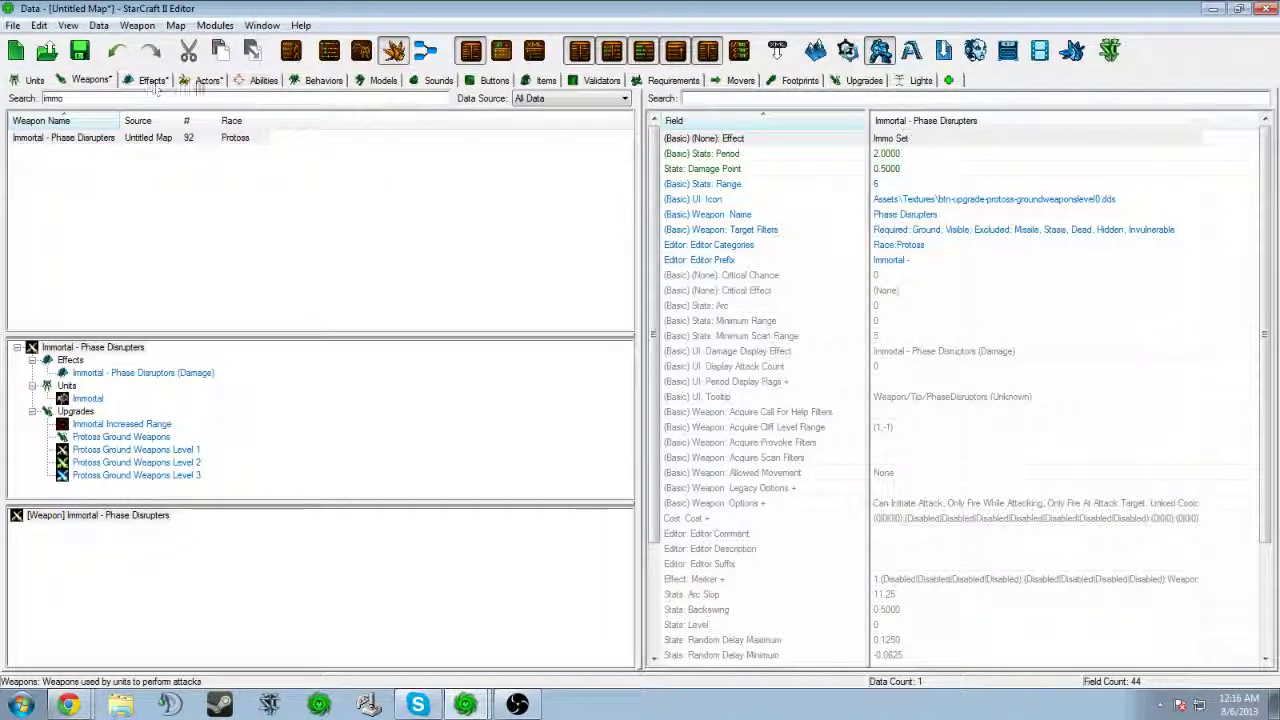
Step: Open the events of the Immortal unit actor and add a new event at the end of the list
{"action": "left_click", "coordinate": [208, 81]}
{"action": "left_click", "coordinate": [74, 165]}
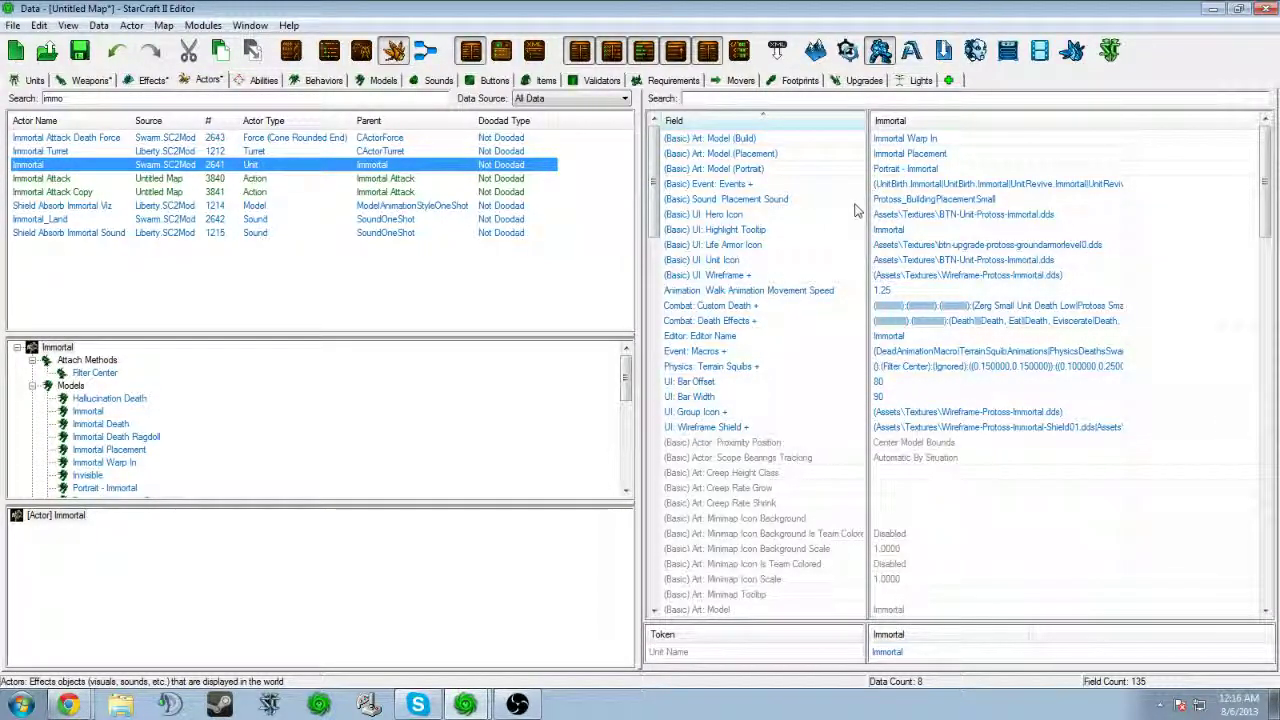
{"action": "double_click", "coordinate": [914, 184]}
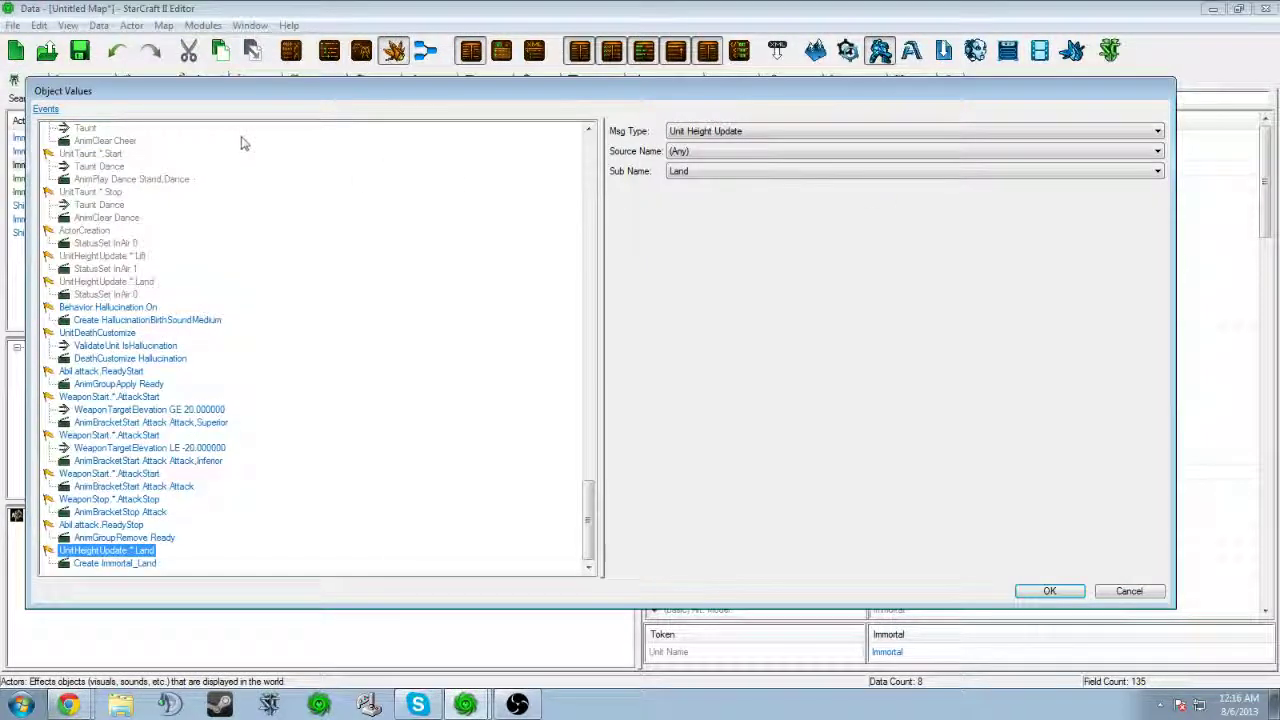
{"action": "left_click_drag", "start_coordinate": [246, 97], "coordinate": [256, 50]}
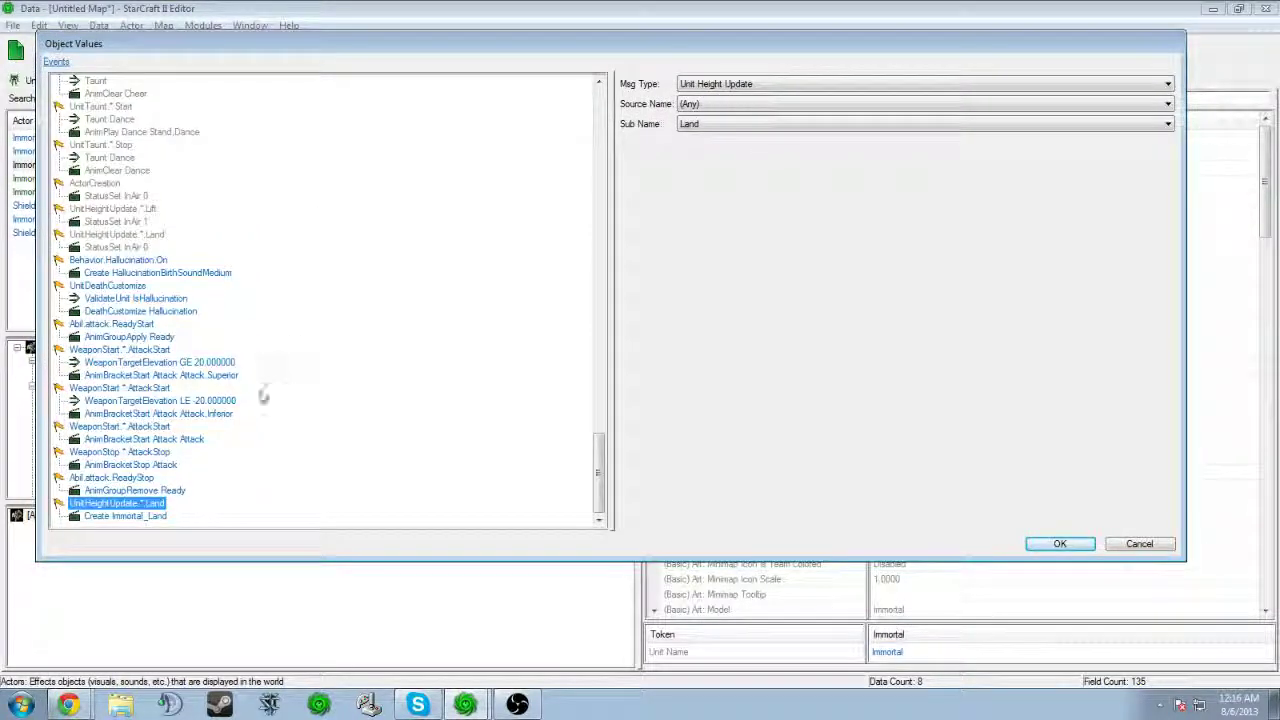
{"action": "left_click", "coordinate": [252, 492]}
{"action": "right_click", "coordinate": [252, 497]}
{"action": "left_click", "coordinate": [280, 506]}
Step: Set the new event to Weapon Start with source Immortal - Phase Disrupters and sub name Attack Start
{"action": "left_click", "coordinate": [750, 83]}
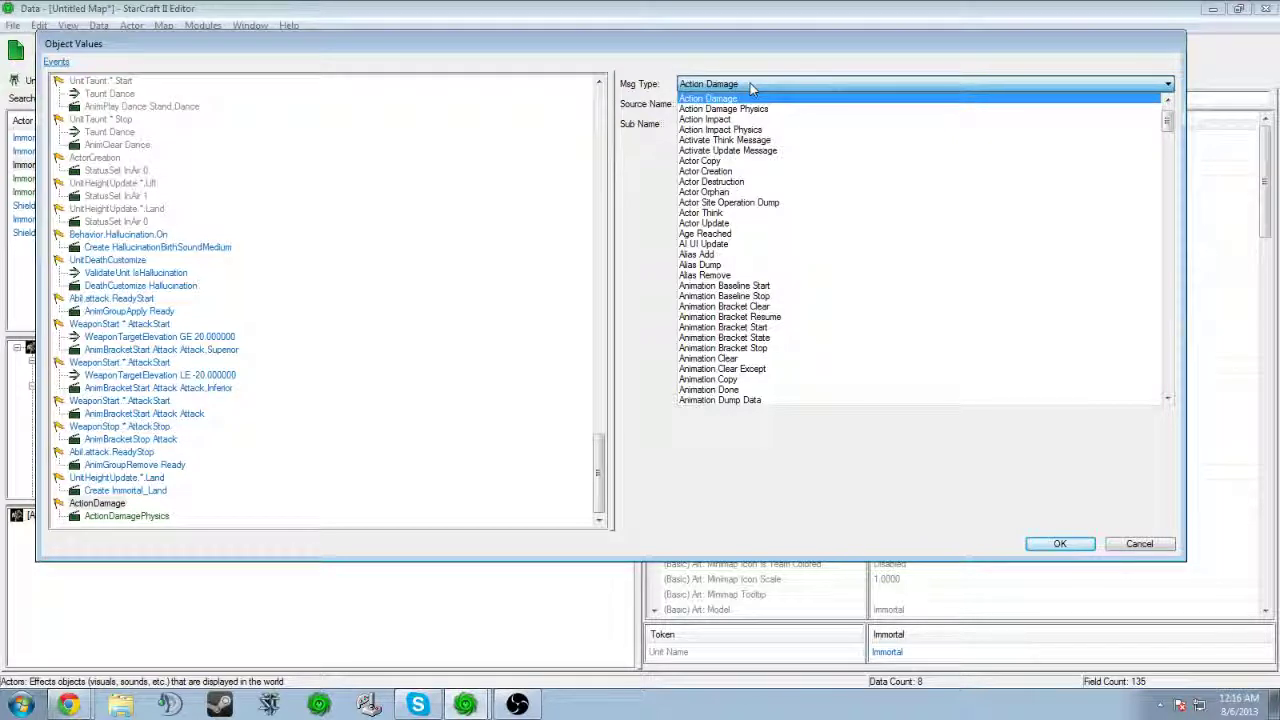
{"action": "key", "text": "w"}
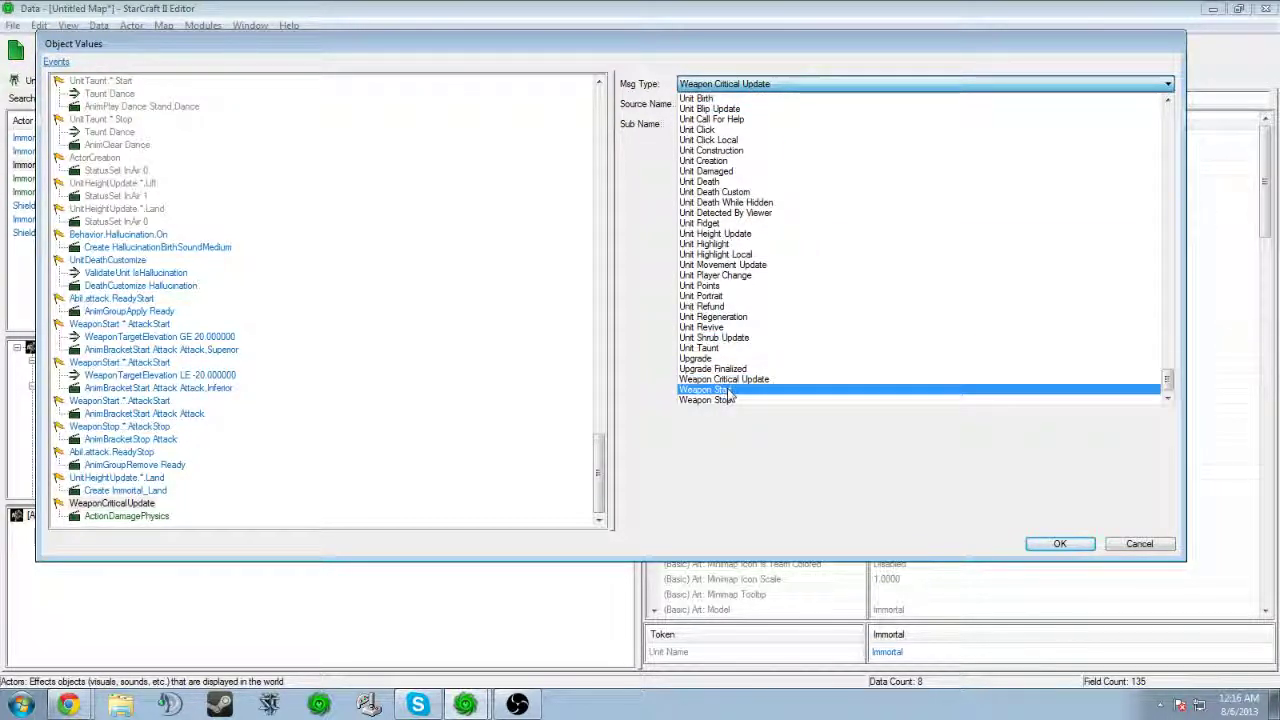
{"action": "left_click", "coordinate": [705, 389]}
{"action": "left_click", "coordinate": [750, 105]}
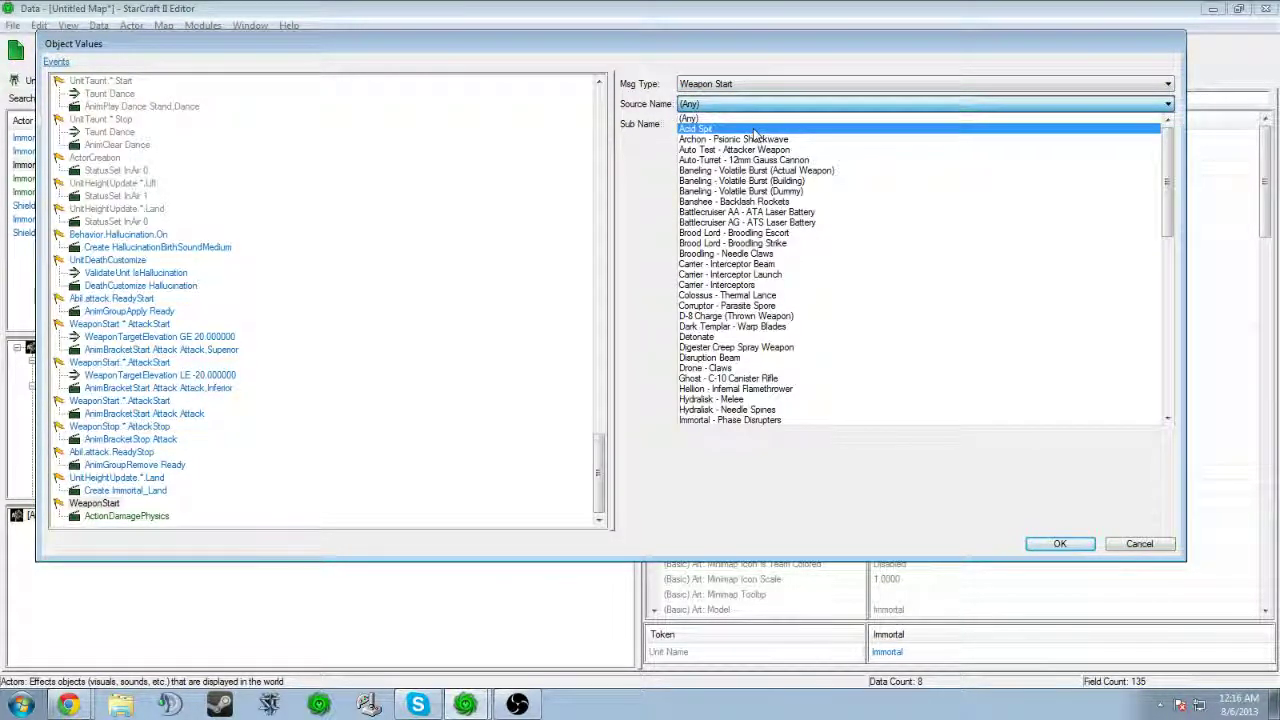
{"action": "key", "text": "i"}
{"action": "left_click", "coordinate": [735, 118]}
{"action": "left_click", "coordinate": [745, 124]}
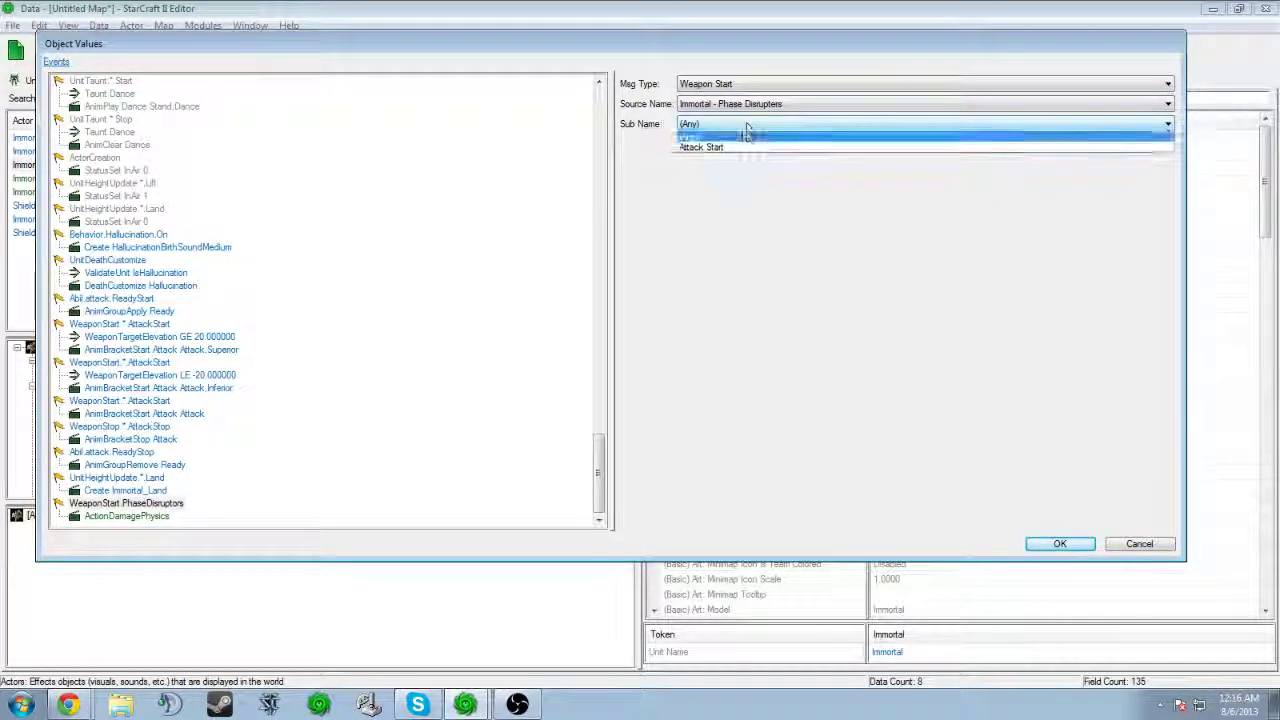
{"action": "left_click", "coordinate": [740, 150]}
Step: Make the new event's action Animation Set Time Scale for the Attack animation with scale 0.5, and apply the events
{"action": "left_click", "coordinate": [135, 516]}
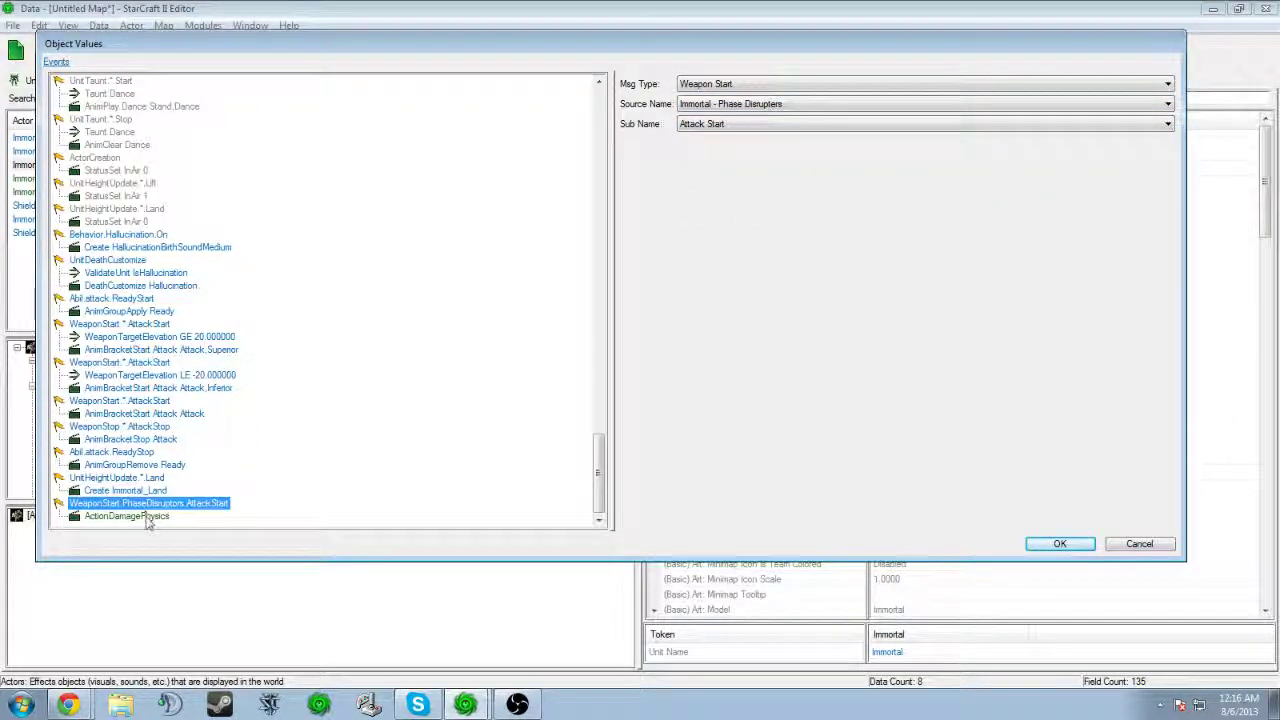
{"action": "left_click", "coordinate": [770, 104]}
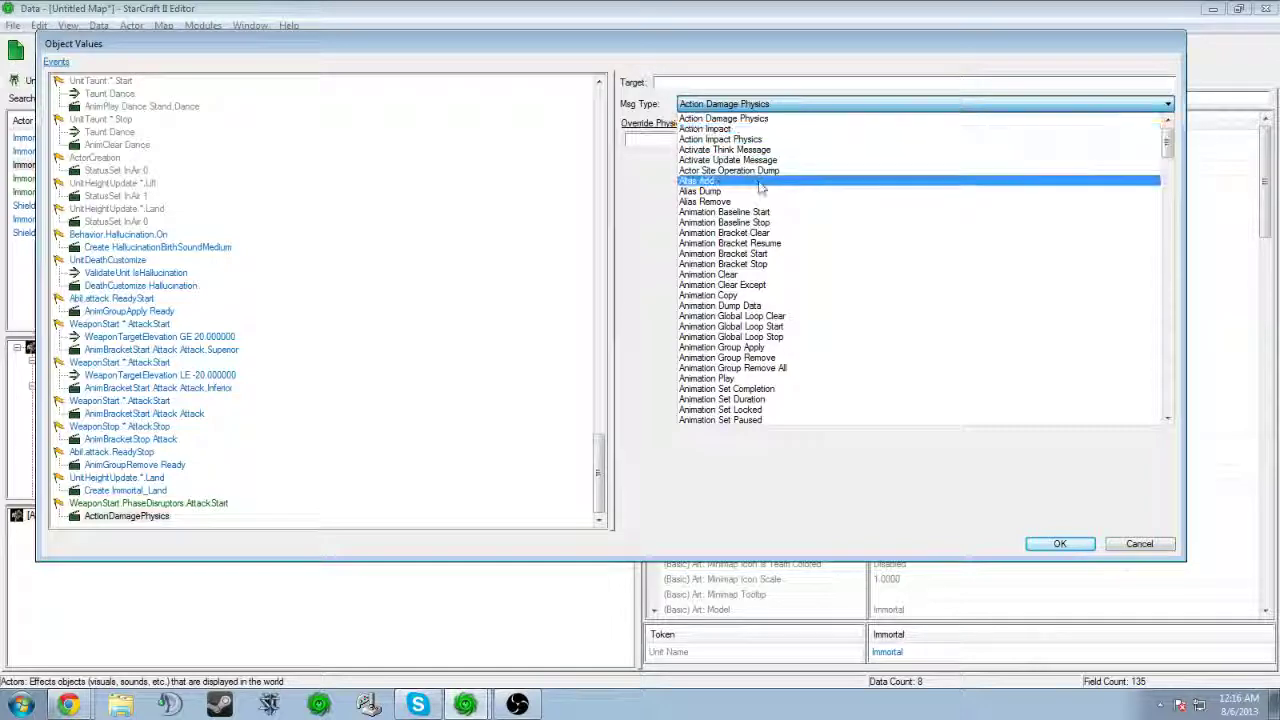
{"action": "scroll", "coordinate": [760, 226], "scroll_direction": "down", "scroll_amount": 3}
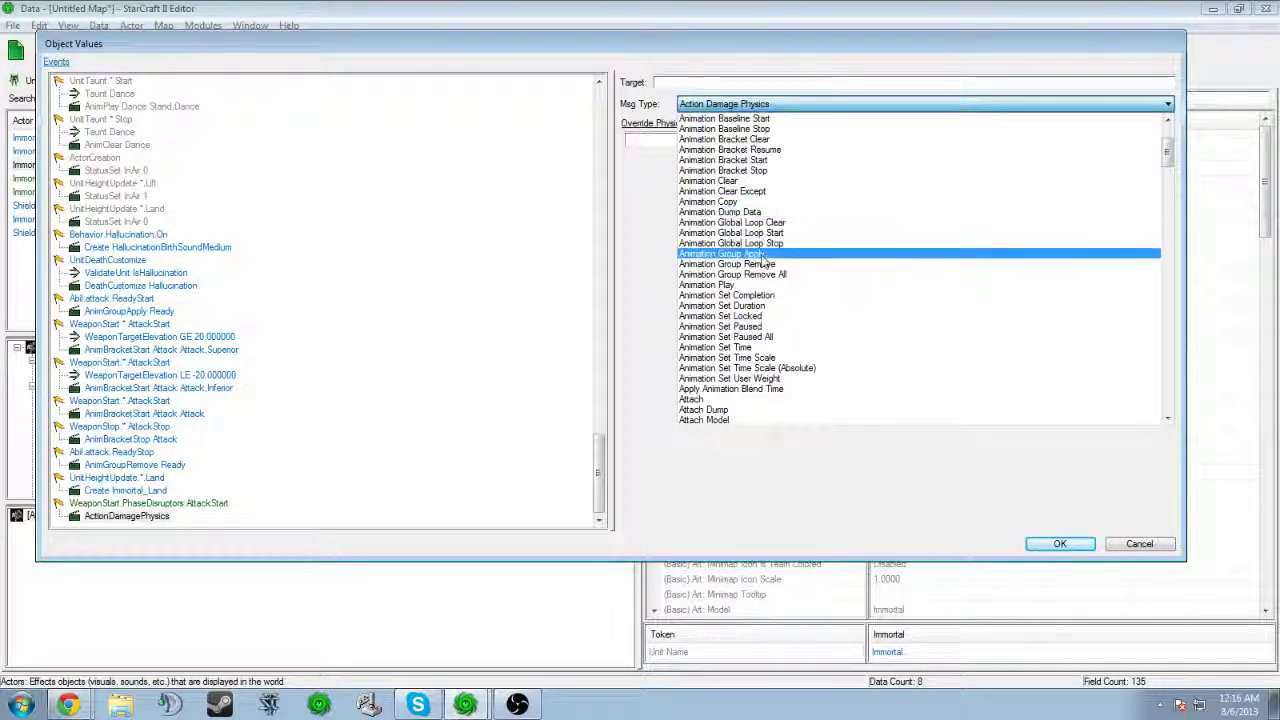
{"action": "left_click", "coordinate": [772, 358]}
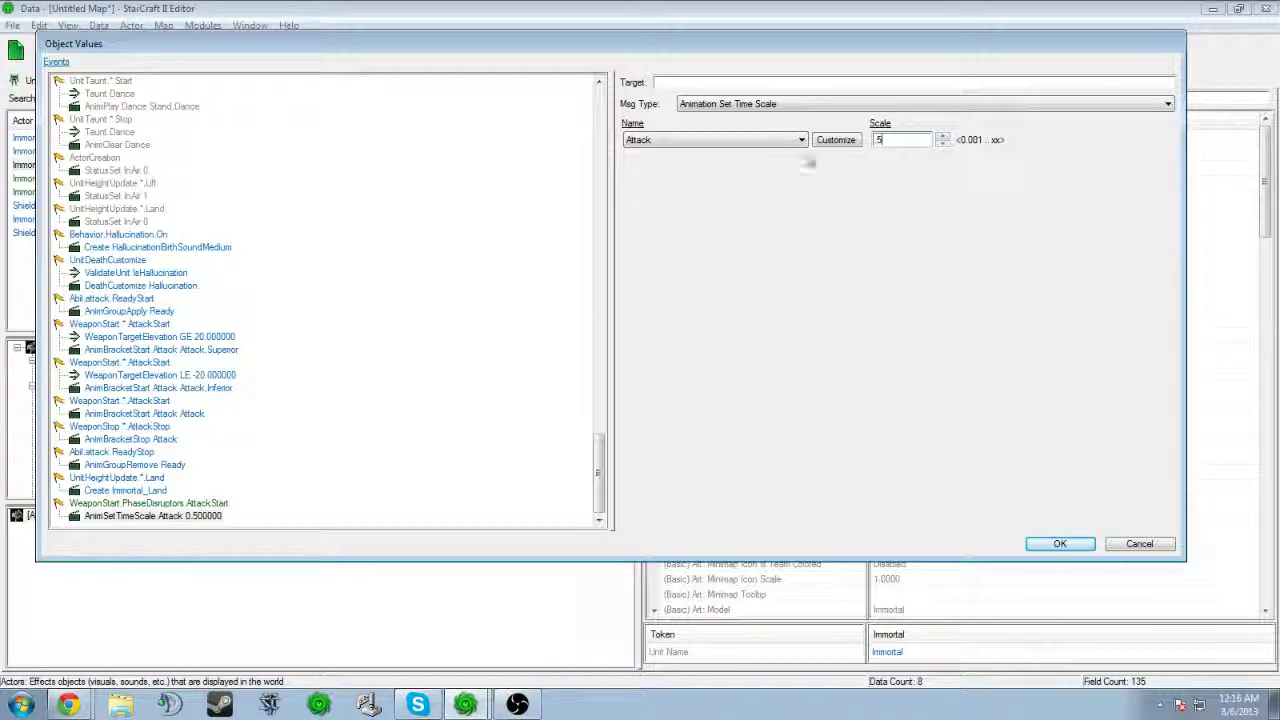
{"action": "left_click", "coordinate": [1060, 544]}
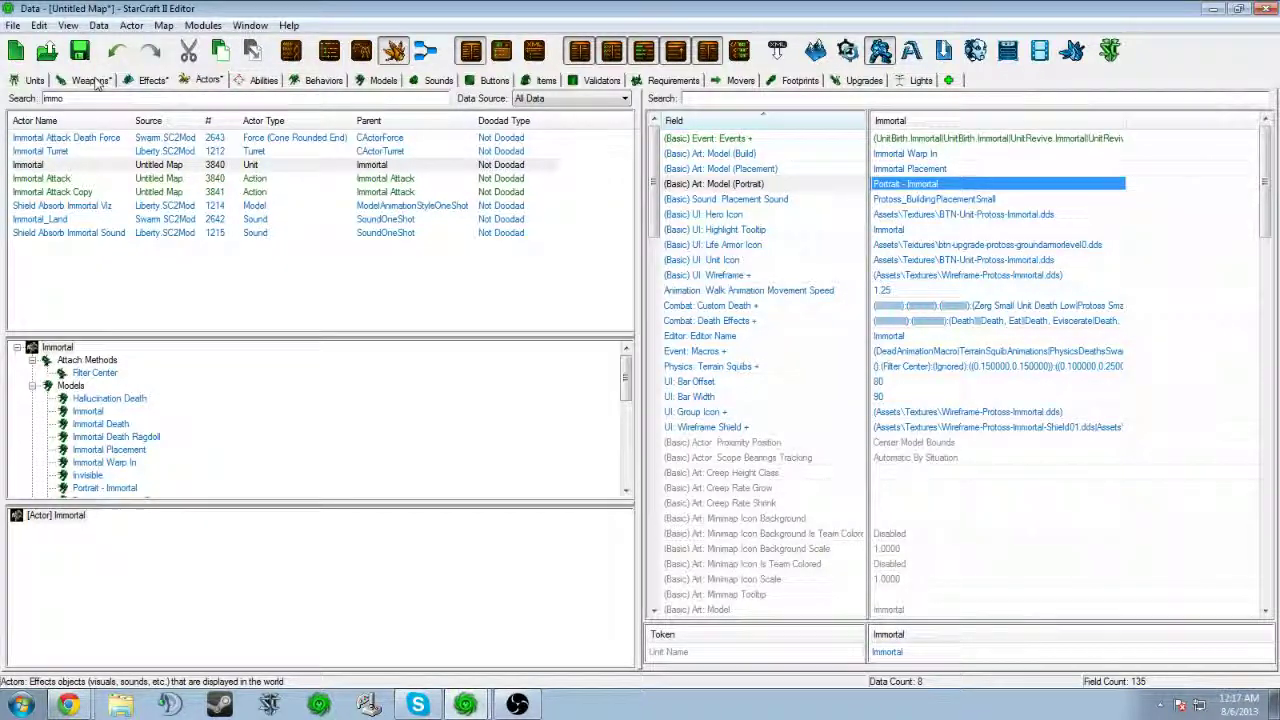
Step: Filter the actor data by "photon" and select the Photon Cannon Attack actor
{"action": "left_click", "coordinate": [187, 97]}
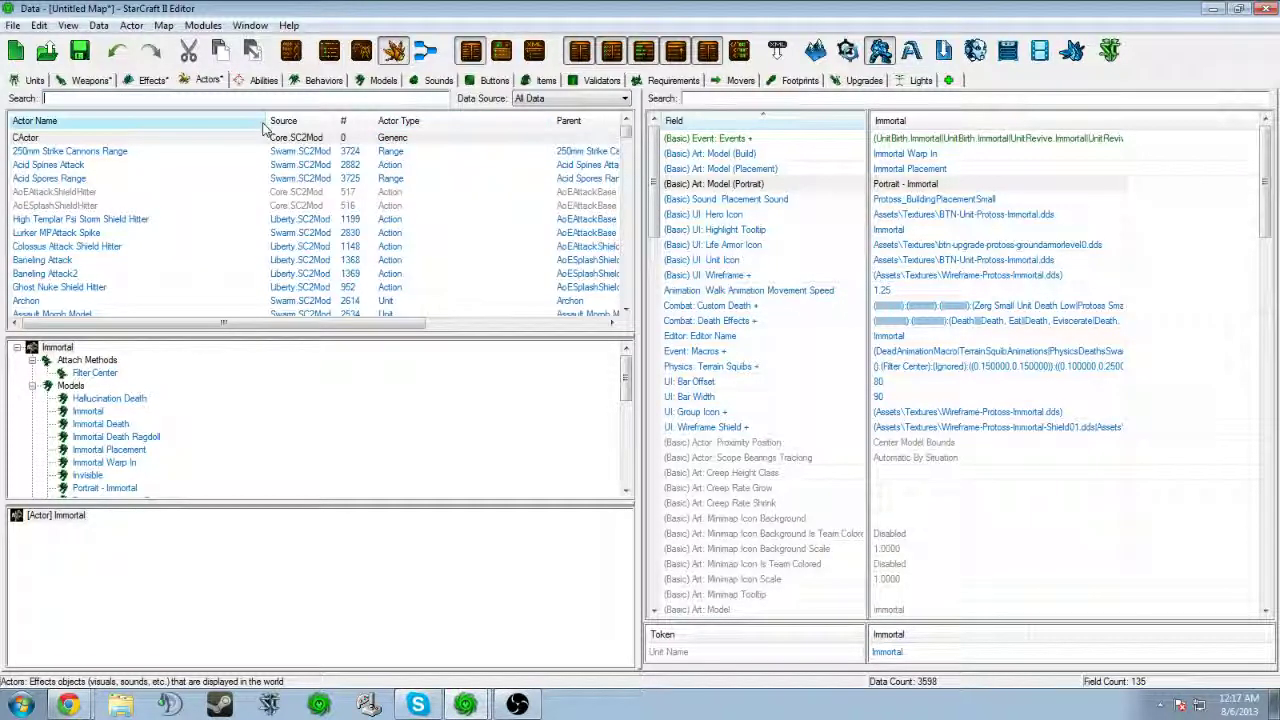
{"action": "type", "text": "photon"}
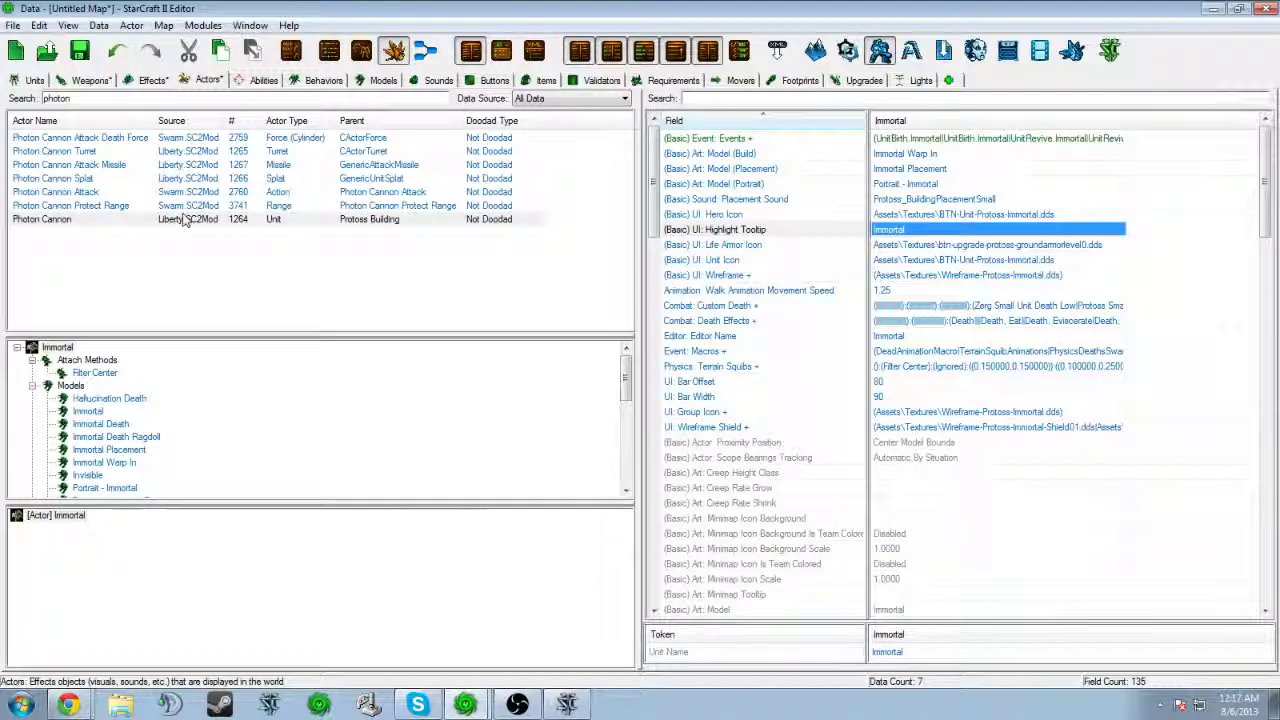
{"action": "left_click", "coordinate": [185, 219]}
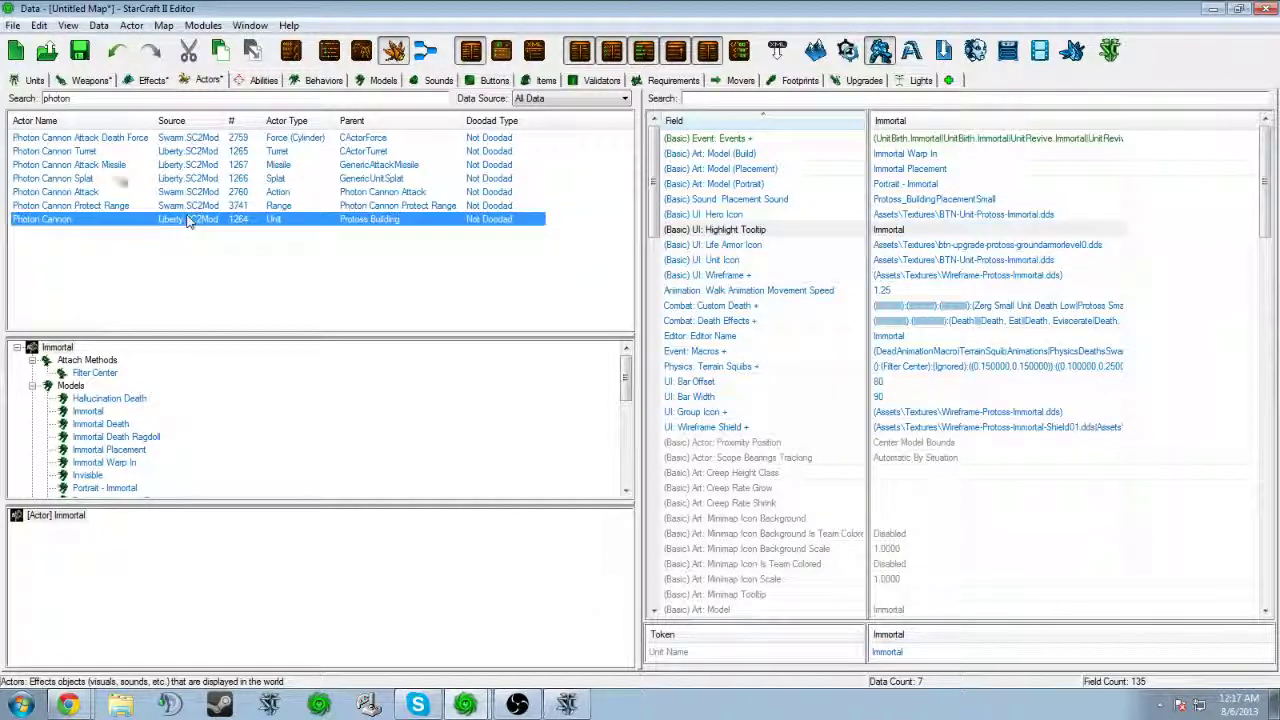
{"action": "left_click", "coordinate": [110, 178]}
{"action": "left_click", "coordinate": [110, 191]}
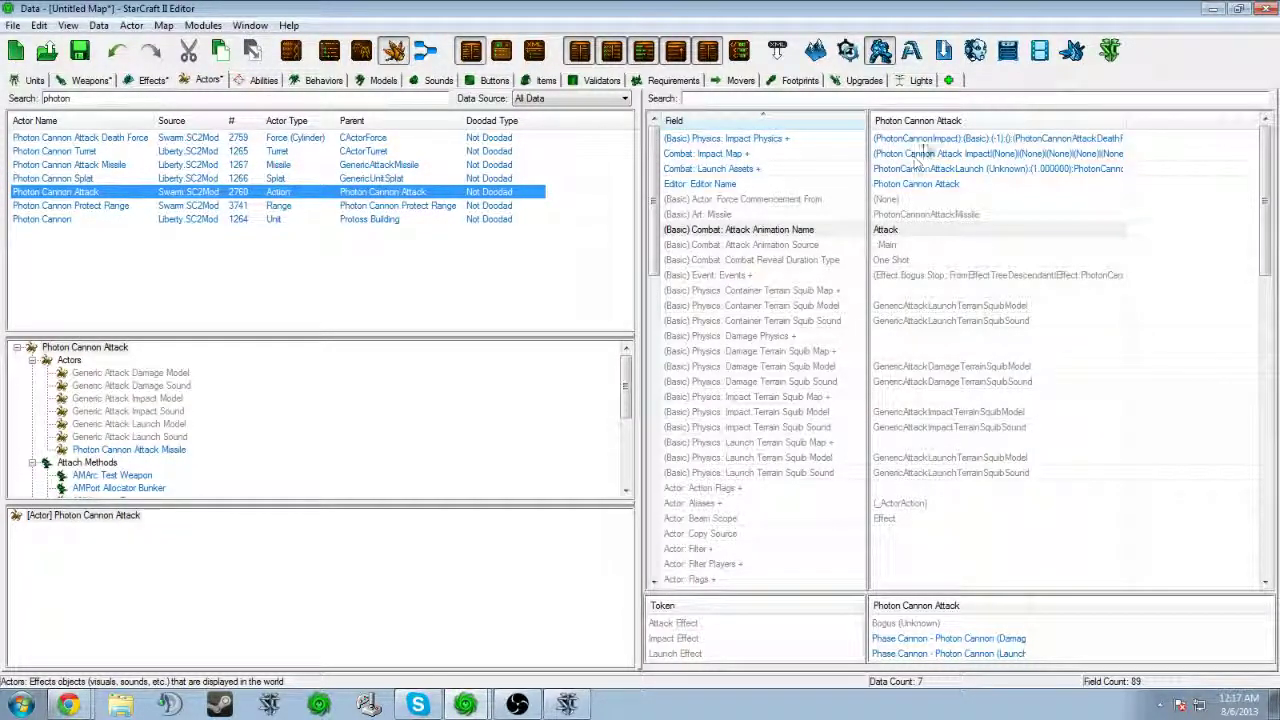
Step: Review the impact, launch and missile fields of the Photon Cannon Attack and Photon Cannon Attack Missile actors
{"action": "left_click", "coordinate": [922, 140]}
{"action": "left_click", "coordinate": [930, 184]}
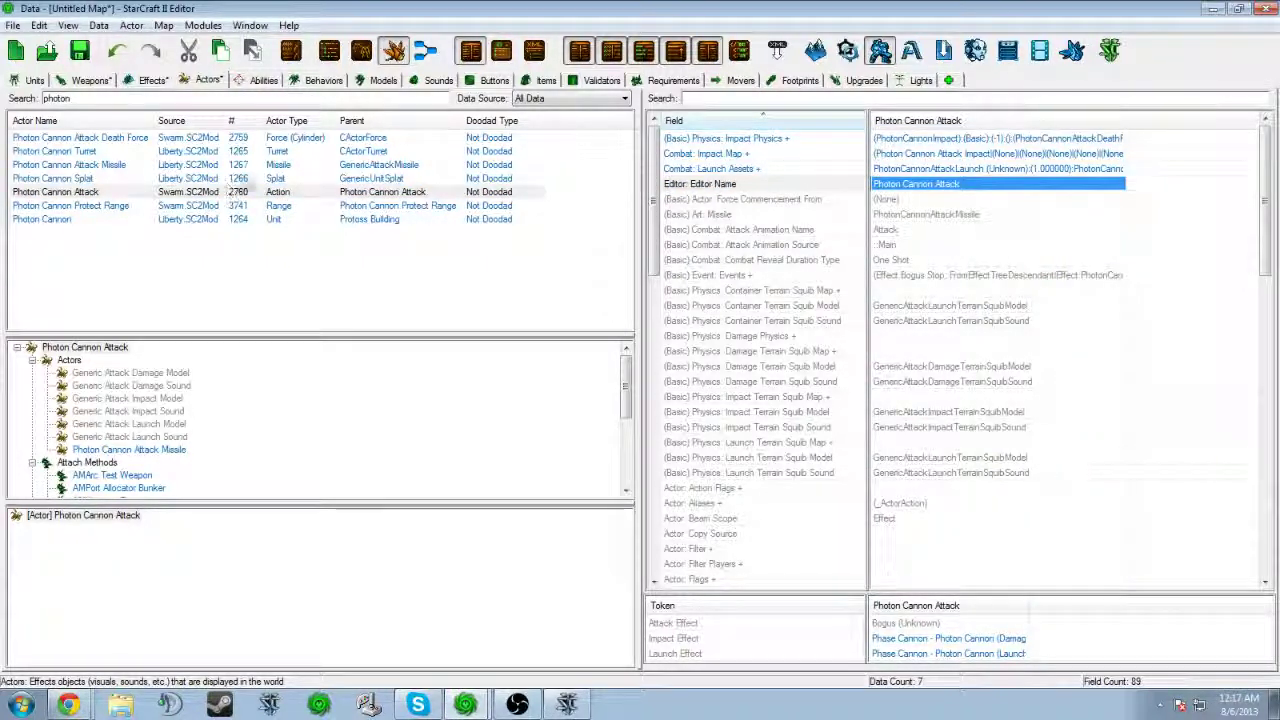
{"action": "left_click", "coordinate": [298, 165]}
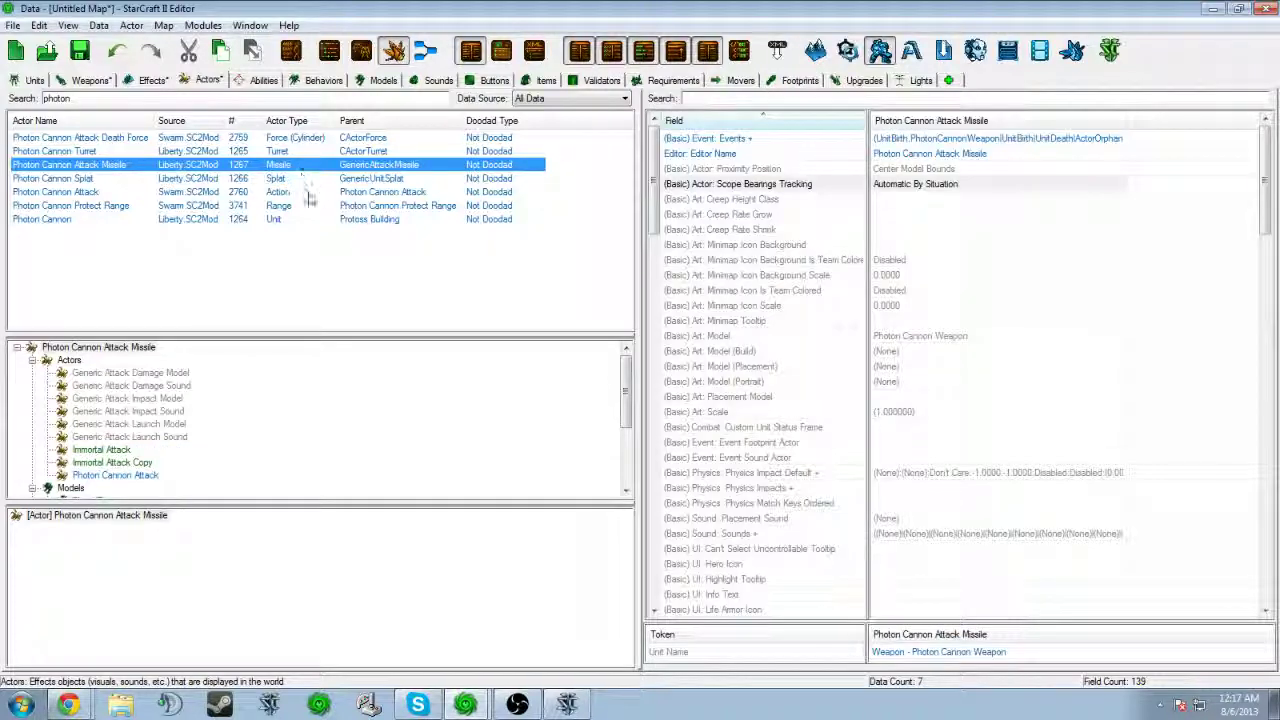
{"action": "left_click", "coordinate": [303, 193]}
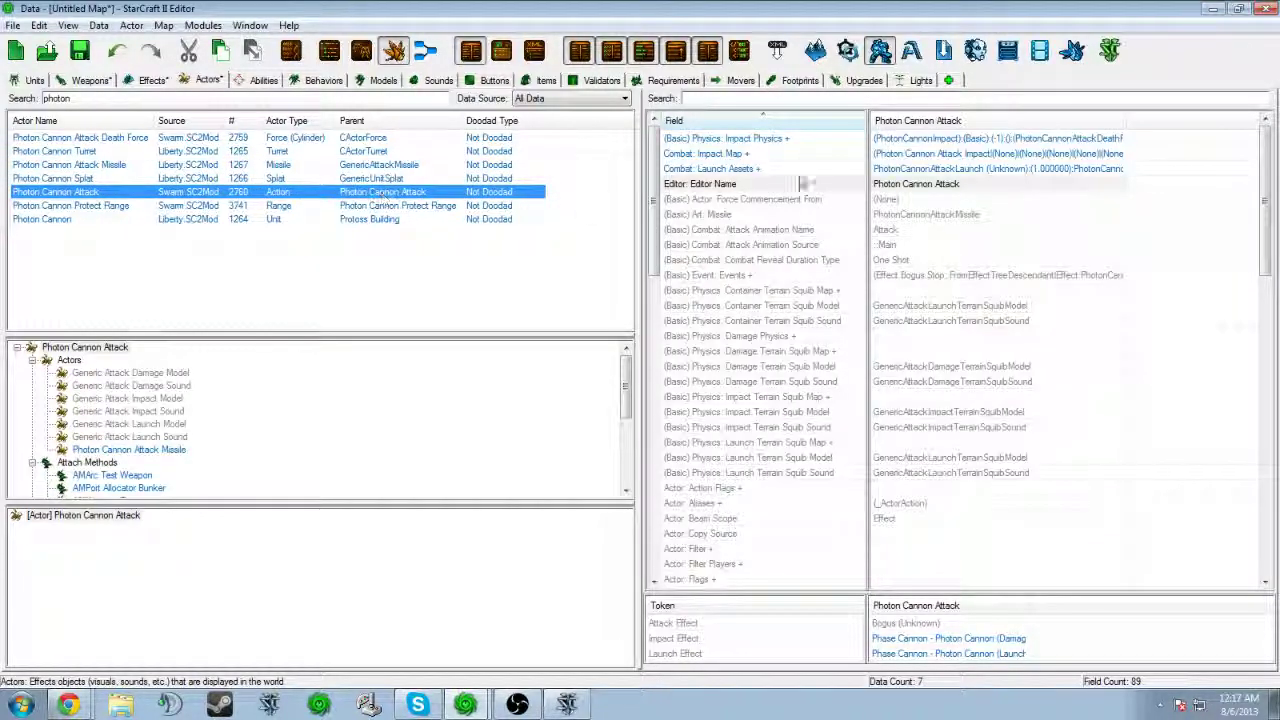
{"action": "left_click", "coordinate": [922, 154]}
{"action": "scroll", "coordinate": [924, 160], "scroll_direction": "down", "scroll_amount": 12}
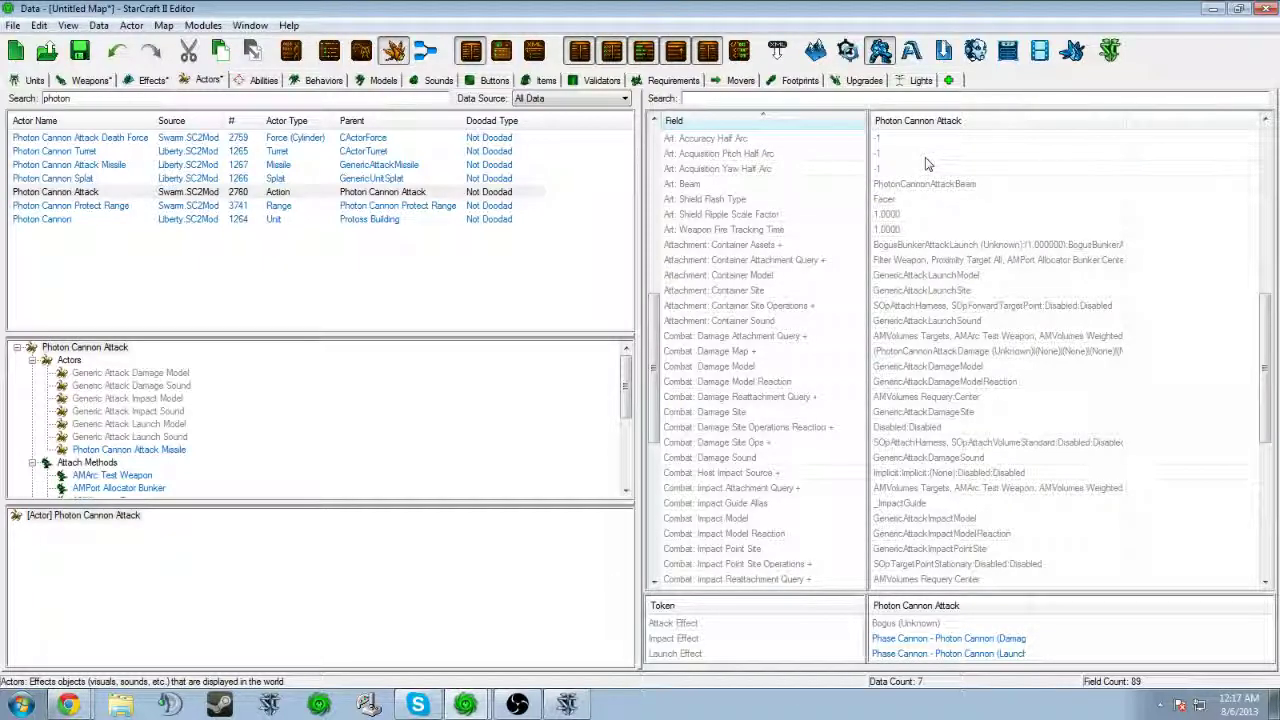
{"action": "left_click", "coordinate": [966, 518]}
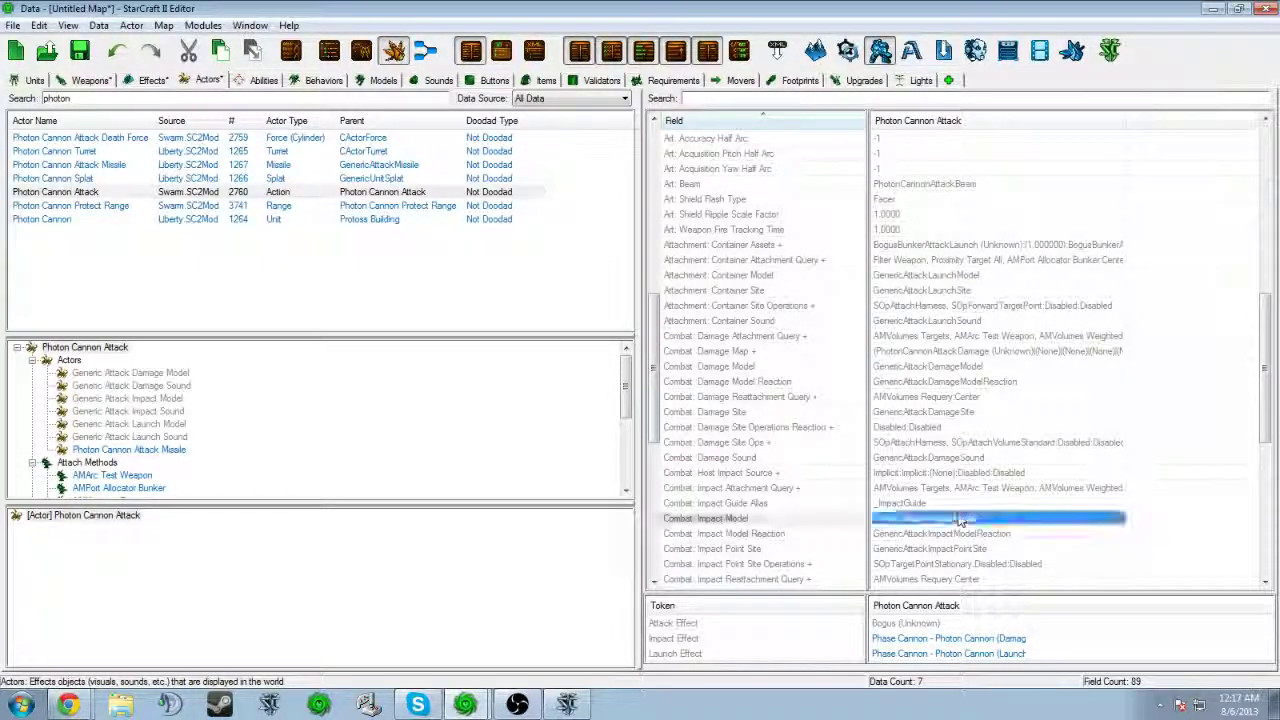
{"action": "scroll", "coordinate": [964, 430], "scroll_direction": "up", "scroll_amount": 11}
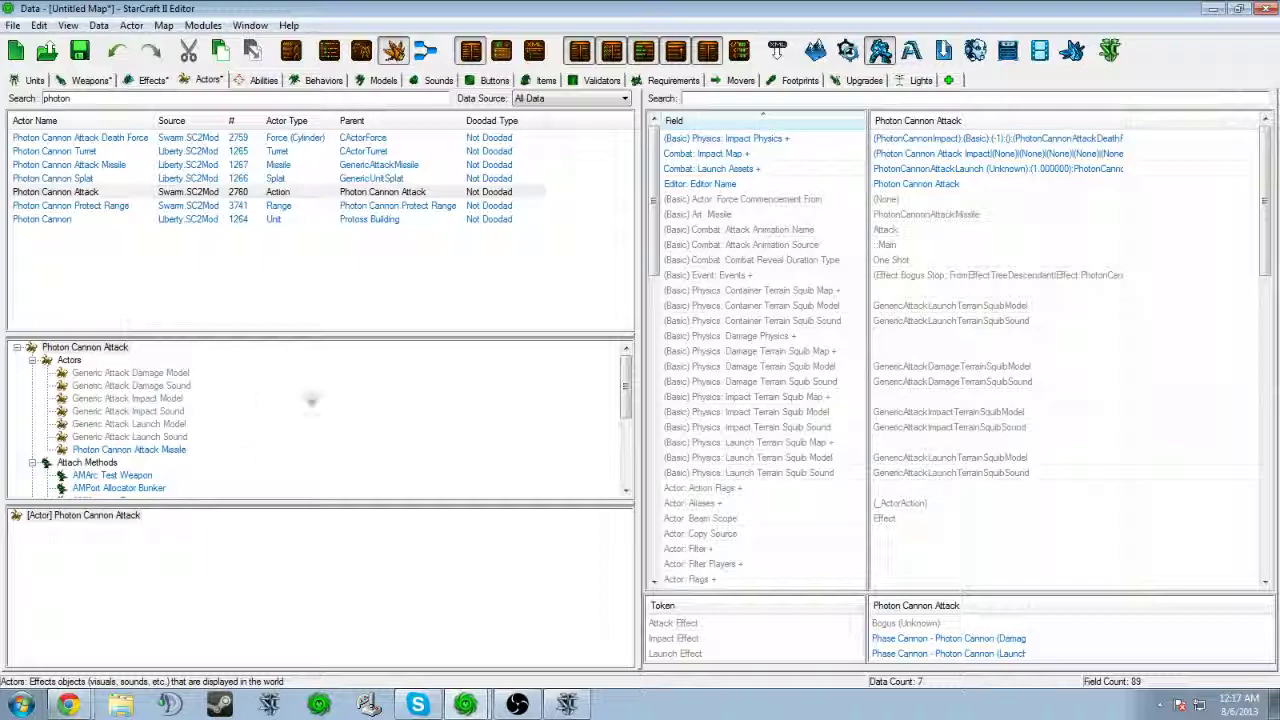
Step: Switch to the StarCraft II test game and order one Immortal to attack another, watching the missiles up close
{"action": "left_click", "coordinate": [90, 80]}
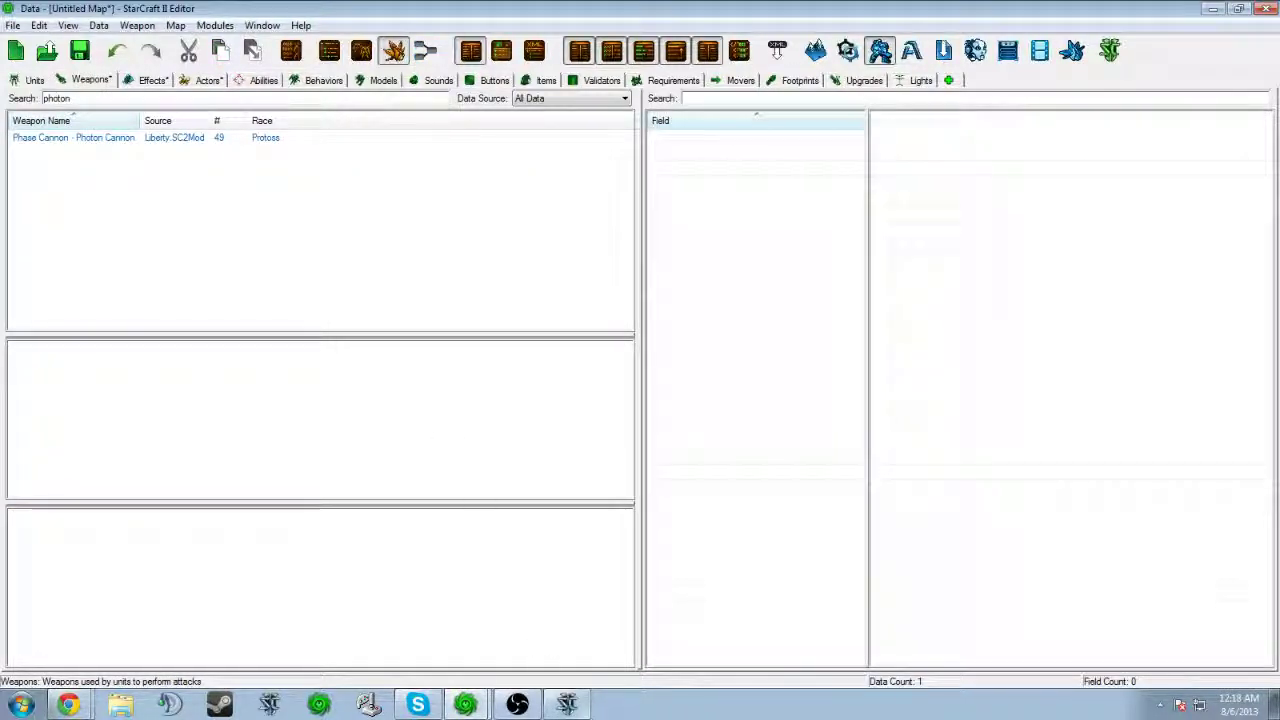
{"action": "left_click", "coordinate": [572, 703]}
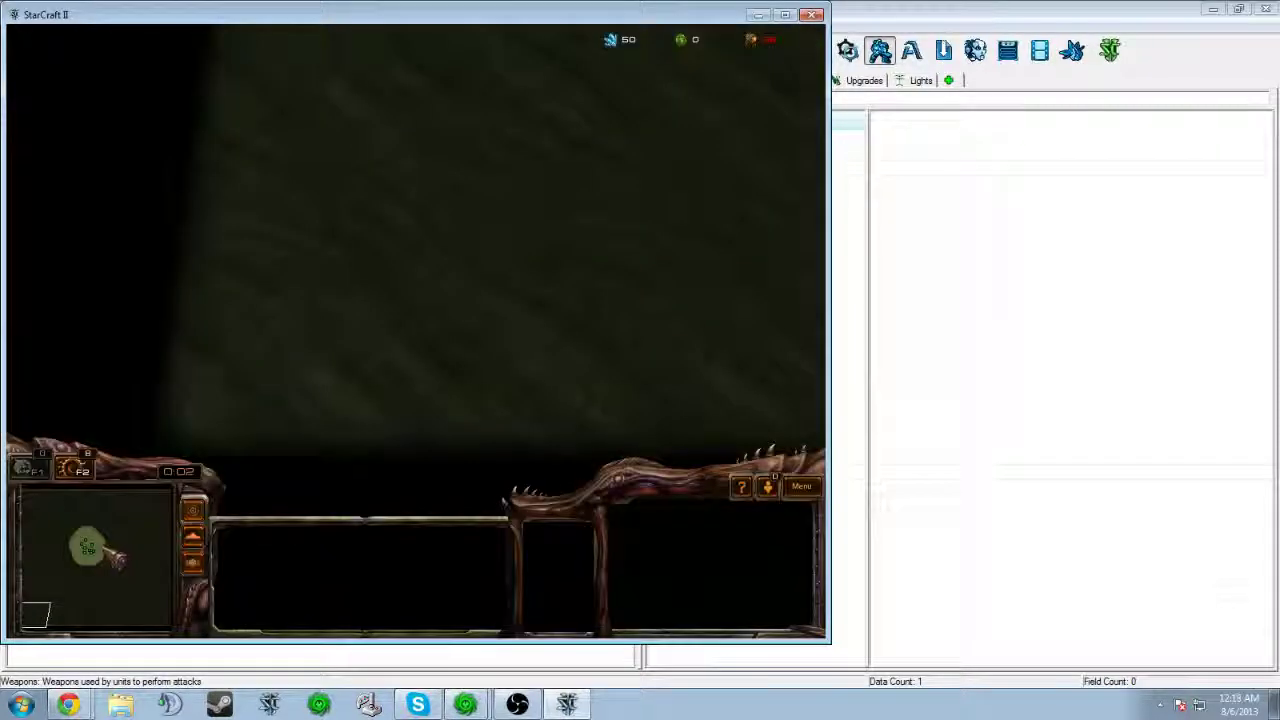
{"action": "left_click", "coordinate": [89, 546]}
{"action": "left_click", "coordinate": [234, 212]}
{"action": "key", "text": "a"}
{"action": "left_click", "coordinate": [490, 218]}
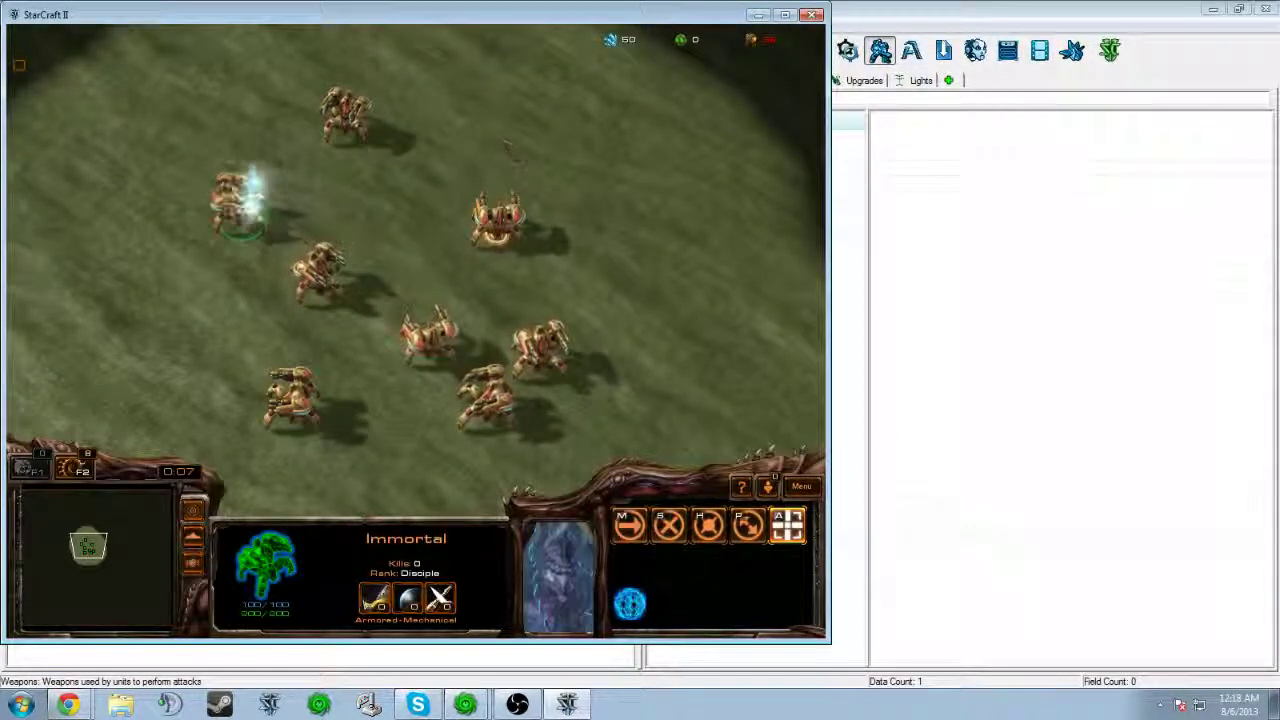
{"action": "scroll", "coordinate": [514, 149], "scroll_direction": "up", "scroll_amount": 5}
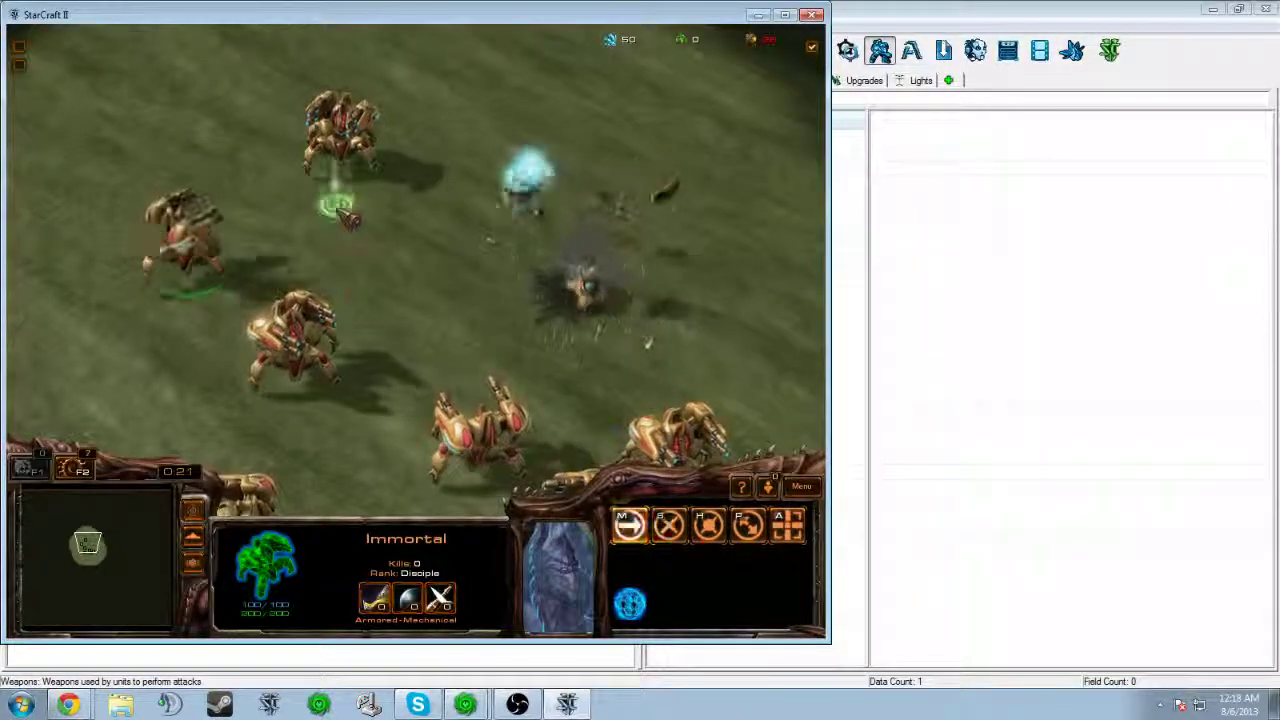
Step: Alternate move and attack orders with the selected Immortal against a second Immortal, testing the attack from different positions
{"action": "right_click", "coordinate": [451, 263]}
{"action": "key", "text": "a"}
{"action": "left_click", "coordinate": [478, 418]}
{"action": "right_click", "coordinate": [546, 133]}
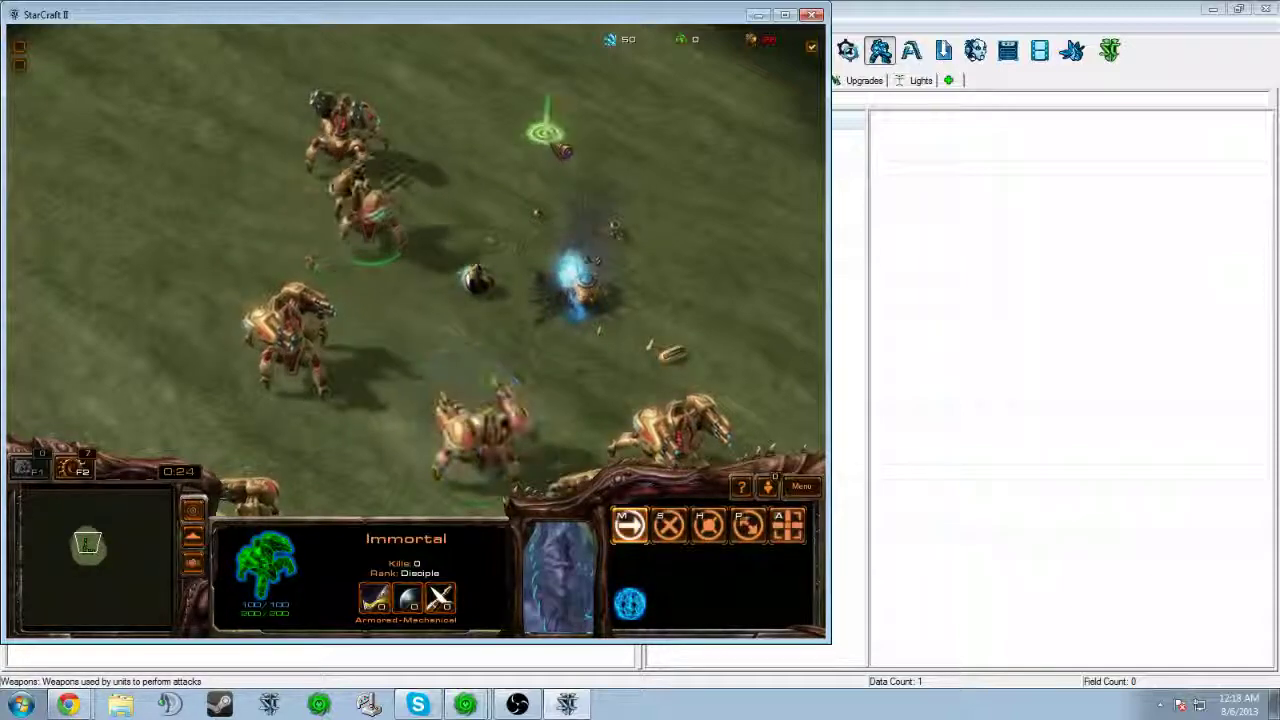
{"action": "key", "text": "a"}
{"action": "left_click", "coordinate": [263, 368]}
{"action": "right_click", "coordinate": [437, 130]}
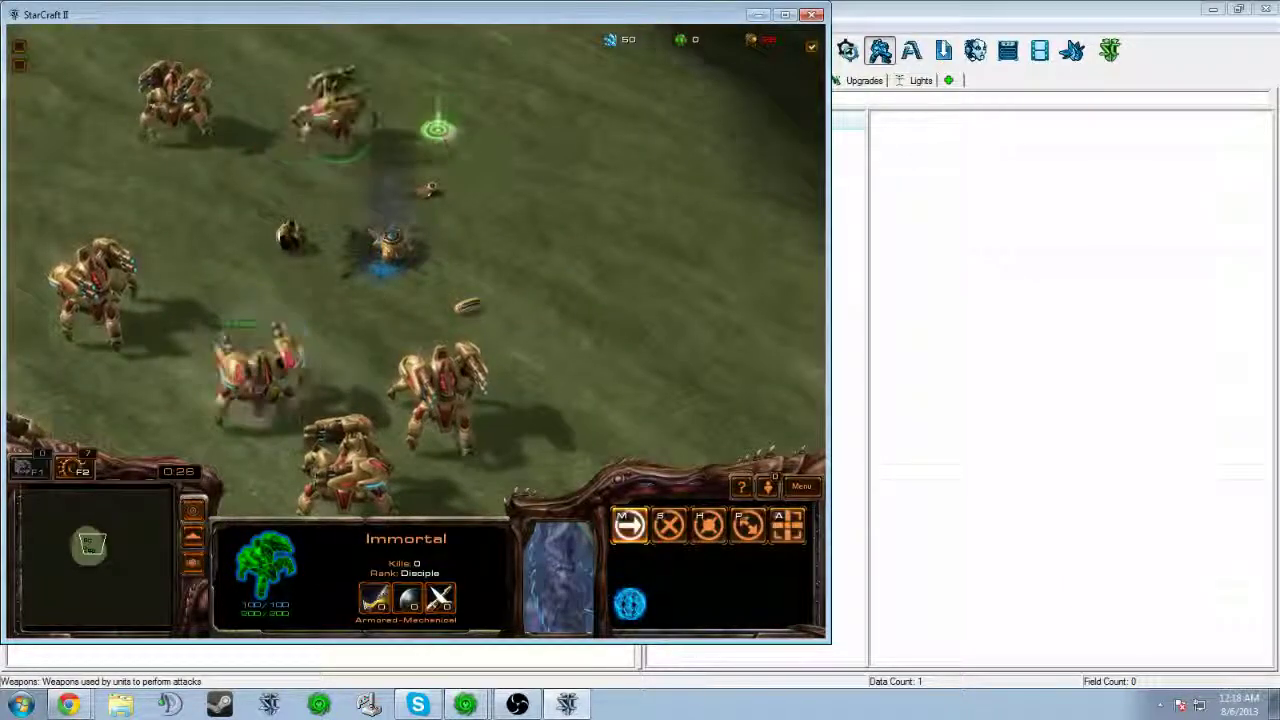
{"action": "key", "text": "a"}
{"action": "left_click", "coordinate": [263, 372]}
{"action": "right_click", "coordinate": [500, 163]}
{"action": "key", "text": "a"}
{"action": "left_click", "coordinate": [263, 372]}
{"action": "right_click", "coordinate": [588, 232]}
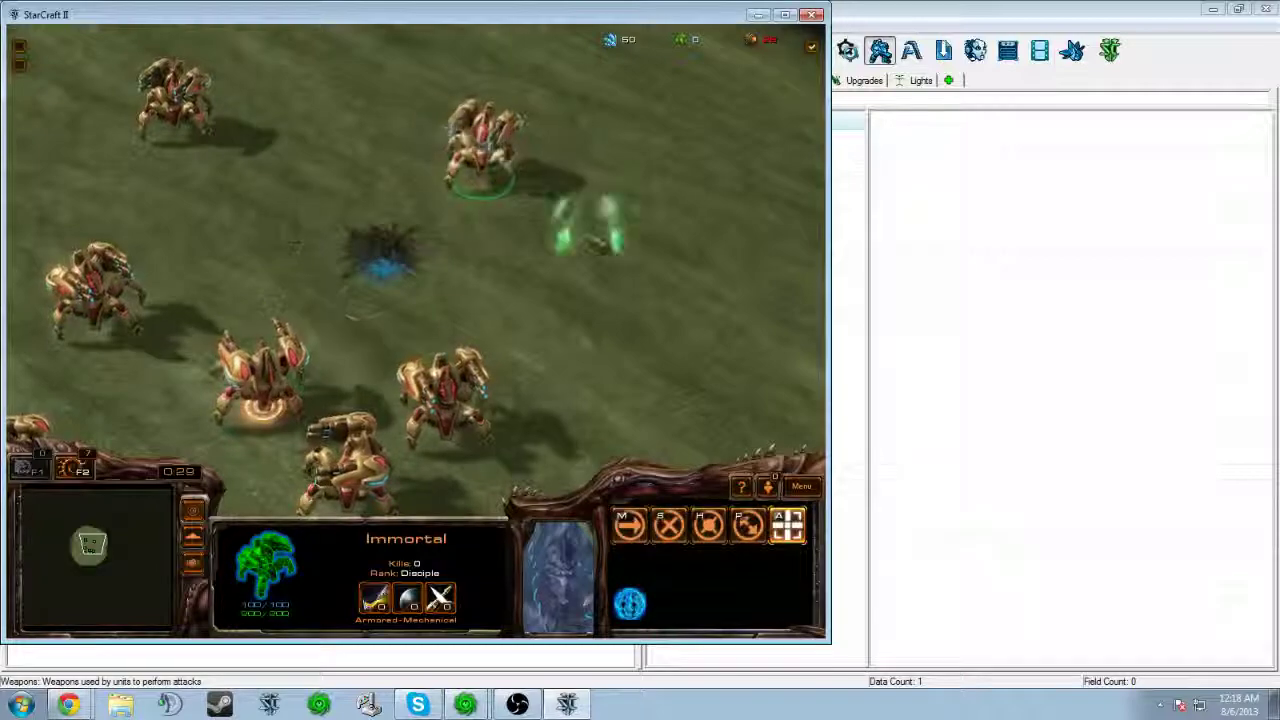
{"action": "key", "text": "a"}
{"action": "left_click", "coordinate": [263, 370]}
{"action": "right_click", "coordinate": [651, 280]}
{"action": "key", "text": "a"}
{"action": "left_click", "coordinate": [263, 370]}
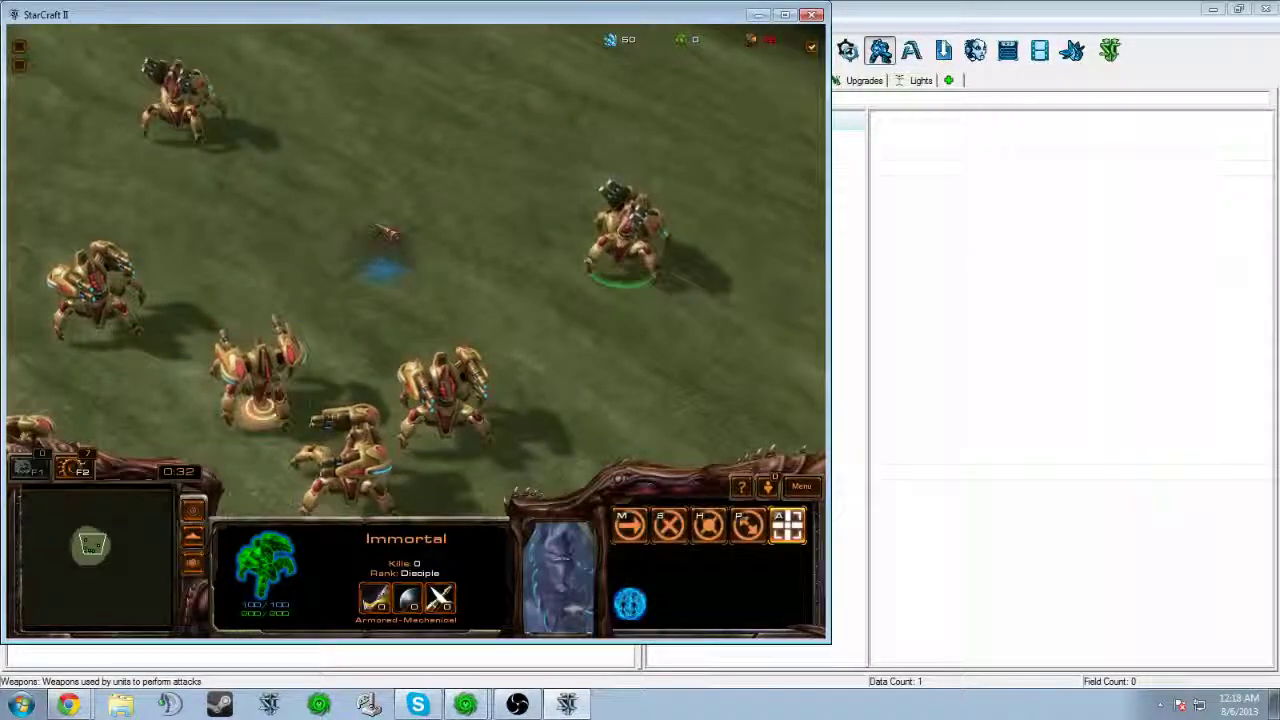
{"action": "right_click", "coordinate": [434, 131]}
{"action": "key", "text": "a"}
{"action": "left_click", "coordinate": [265, 371]}
{"action": "right_click", "coordinate": [321, 143]}
{"action": "key", "text": "a"}
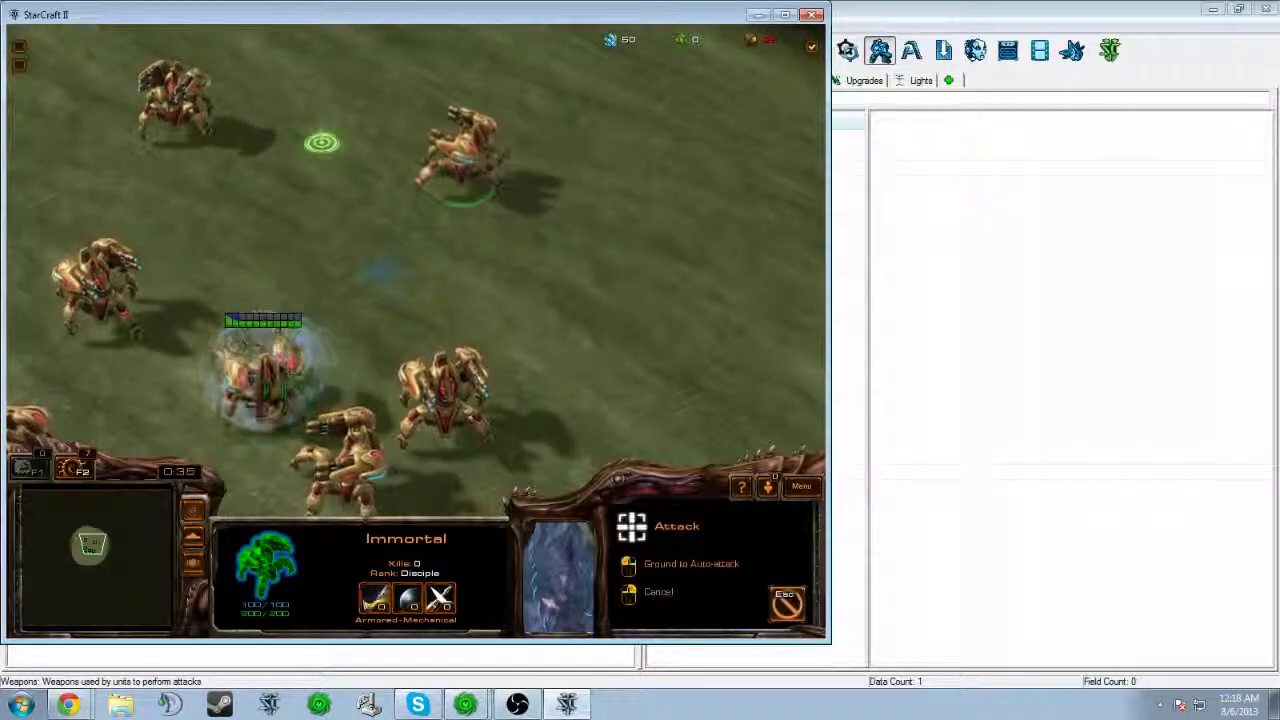
{"action": "left_click", "coordinate": [263, 371]}
{"action": "right_click", "coordinate": [563, 229]}
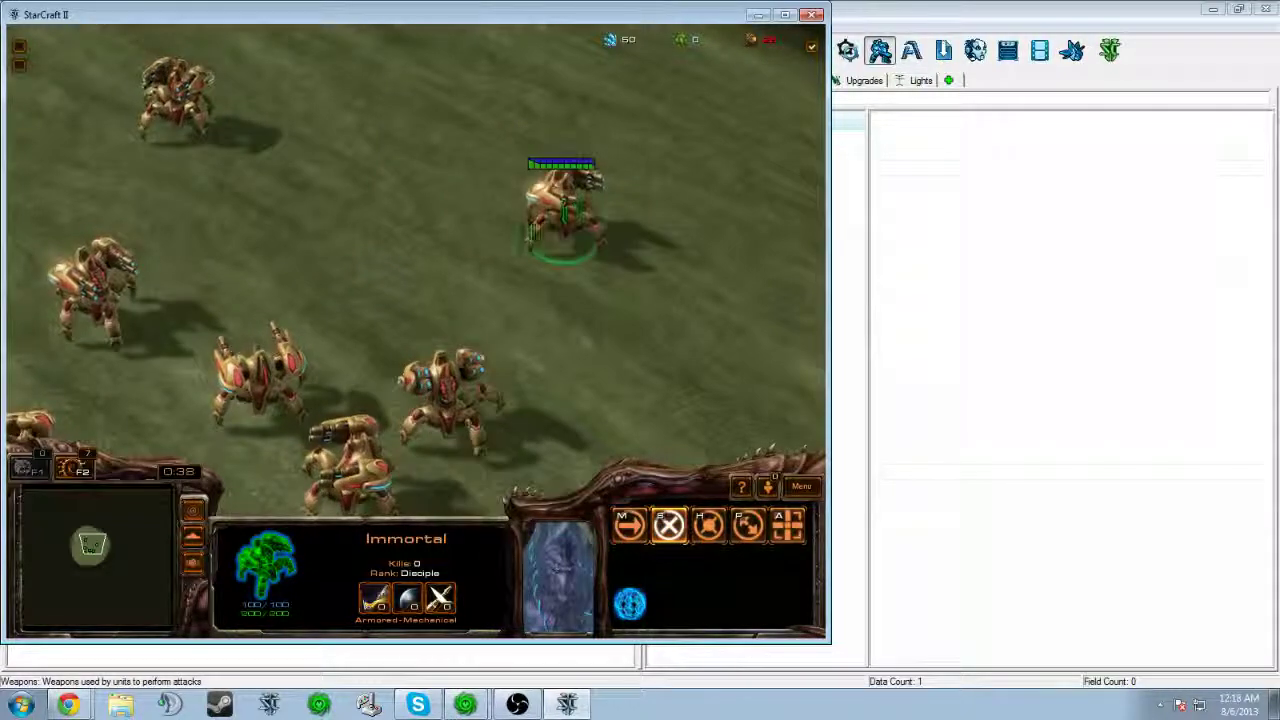
{"action": "key", "text": "a"}
{"action": "left_click", "coordinate": [255, 375]}
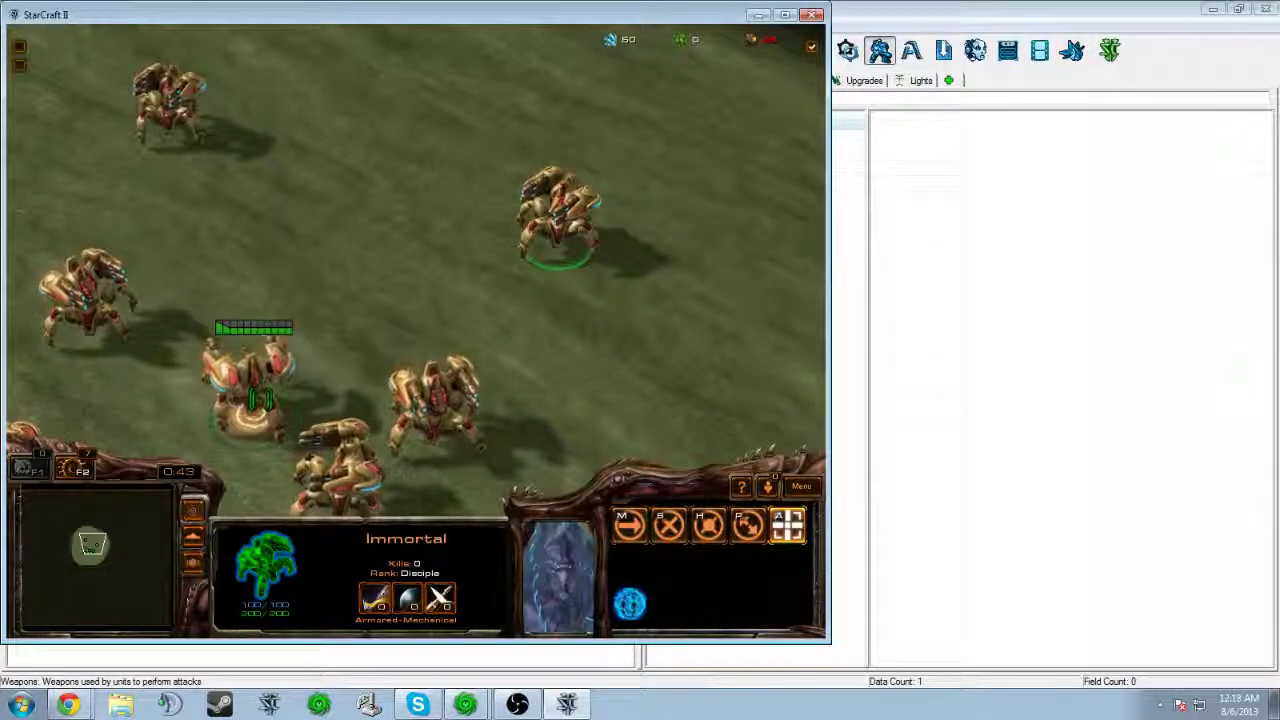
{"action": "scroll", "coordinate": [260, 399], "scroll_direction": "down", "scroll_amount": 5}
{"action": "right_click", "coordinate": [544, 300]}
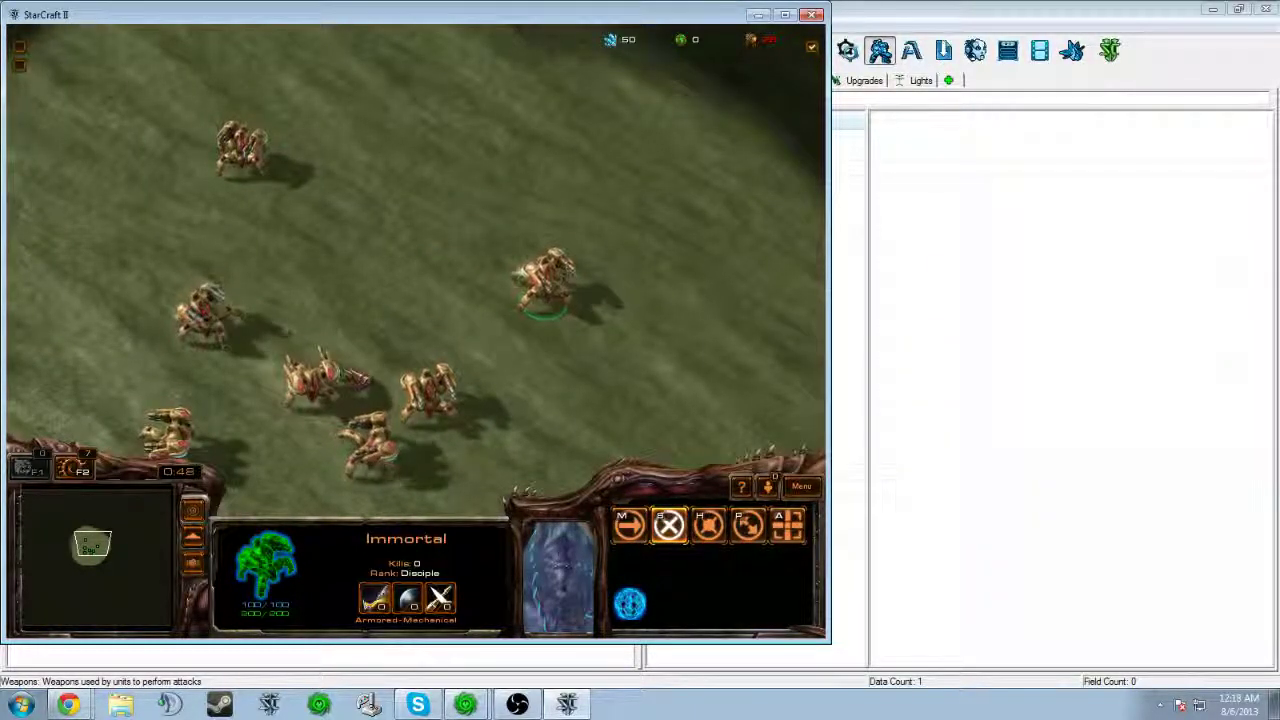
{"action": "key", "text": "a"}
{"action": "left_click", "coordinate": [316, 380]}
{"action": "right_click", "coordinate": [384, 256]}
{"action": "key", "text": "a"}
{"action": "left_click", "coordinate": [316, 380]}
{"action": "right_click", "coordinate": [388, 209]}
Step: Attack a third Immortal while repositioning between shots, and inspect the missile impacts up close
{"action": "key", "text": "a"}
{"action": "left_click", "coordinate": [205, 318]}
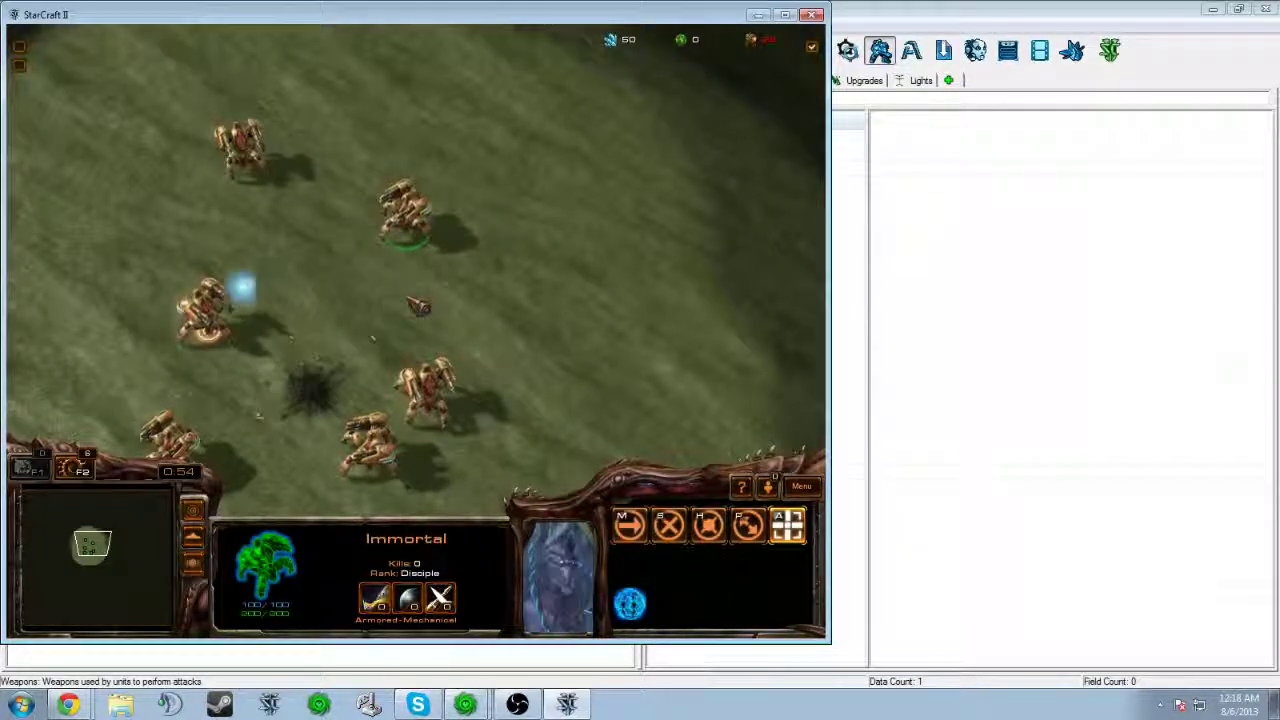
{"action": "right_click", "coordinate": [407, 297]}
{"action": "key", "text": "a"}
{"action": "left_click", "coordinate": [203, 321]}
{"action": "right_click", "coordinate": [449, 328]}
{"action": "key", "text": "a"}
{"action": "left_click", "coordinate": [205, 316]}
{"action": "right_click", "coordinate": [320, 240]}
{"action": "key", "text": "a"}
{"action": "left_click", "coordinate": [203, 316]}
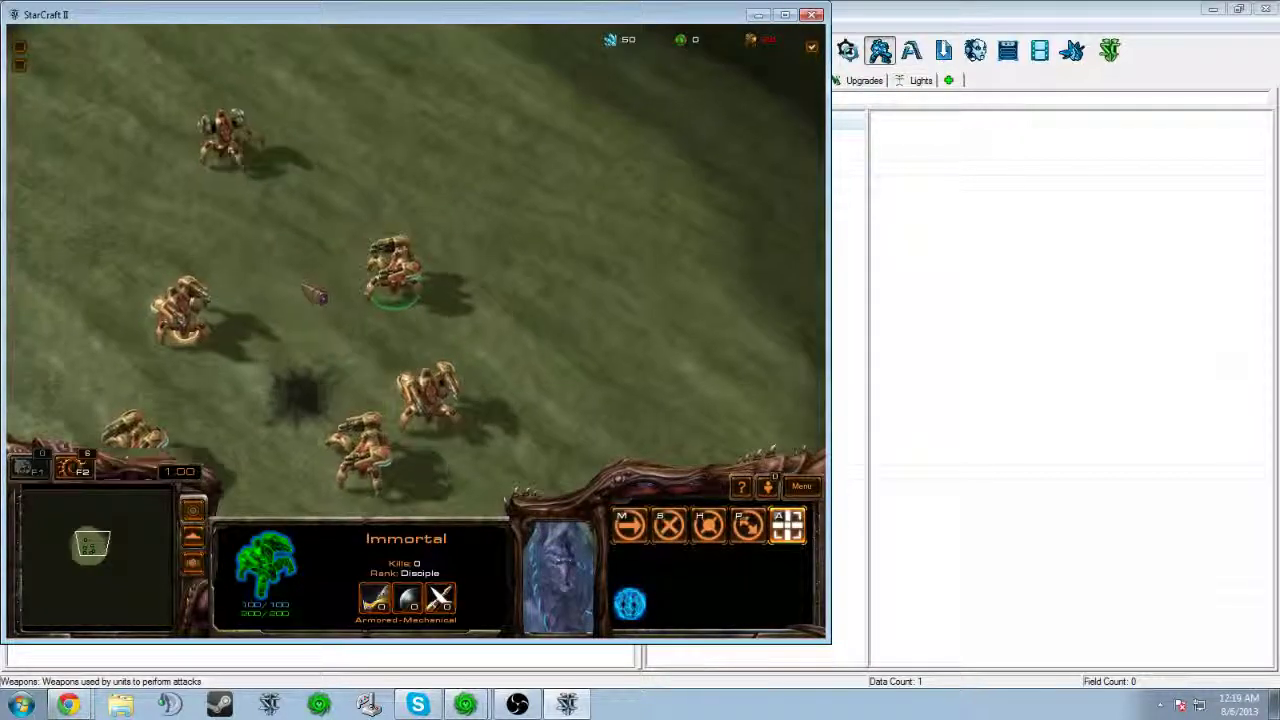
{"action": "scroll", "coordinate": [203, 316], "scroll_direction": "up", "scroll_amount": 5}
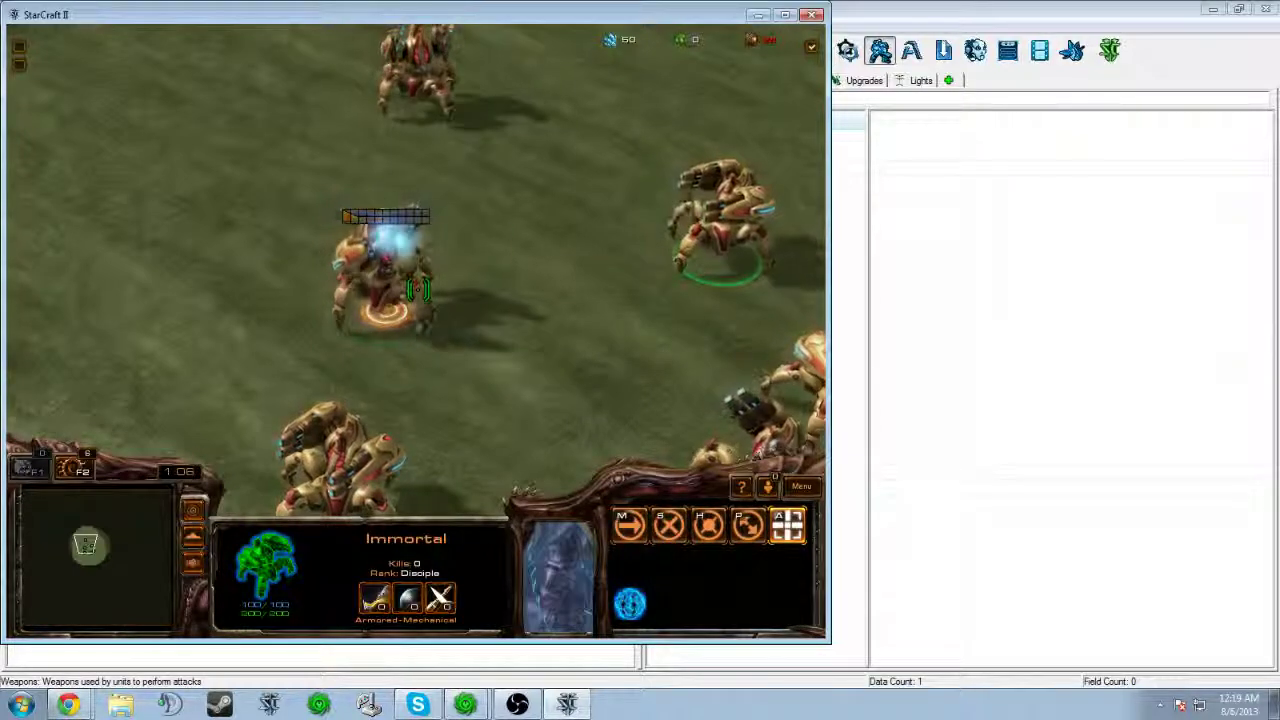
{"action": "scroll", "coordinate": [499, 178], "scroll_direction": "down", "scroll_amount": 5}
{"action": "right_click", "coordinate": [499, 178]}
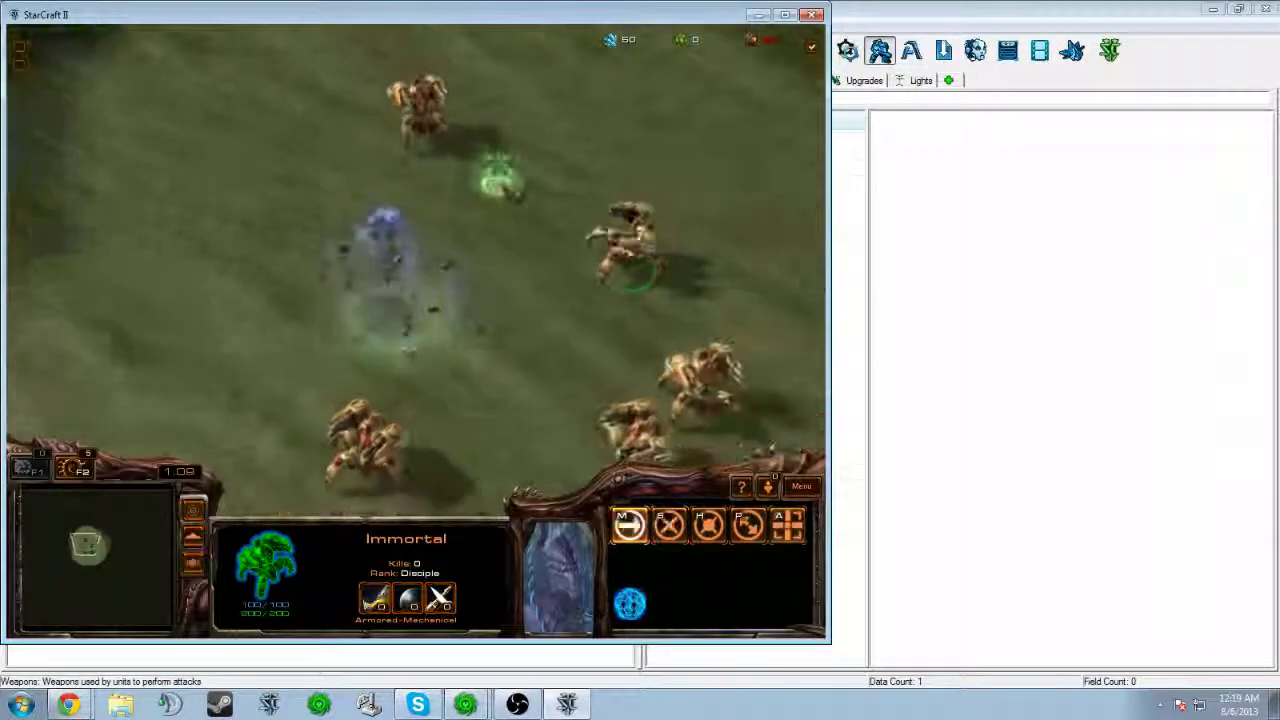
Step: Close the test game, return to the data editor and clear the "photon" filter from the weapon list
{"action": "key", "text": "alt+F4"}
{"action": "left_click", "coordinate": [335, 348]}
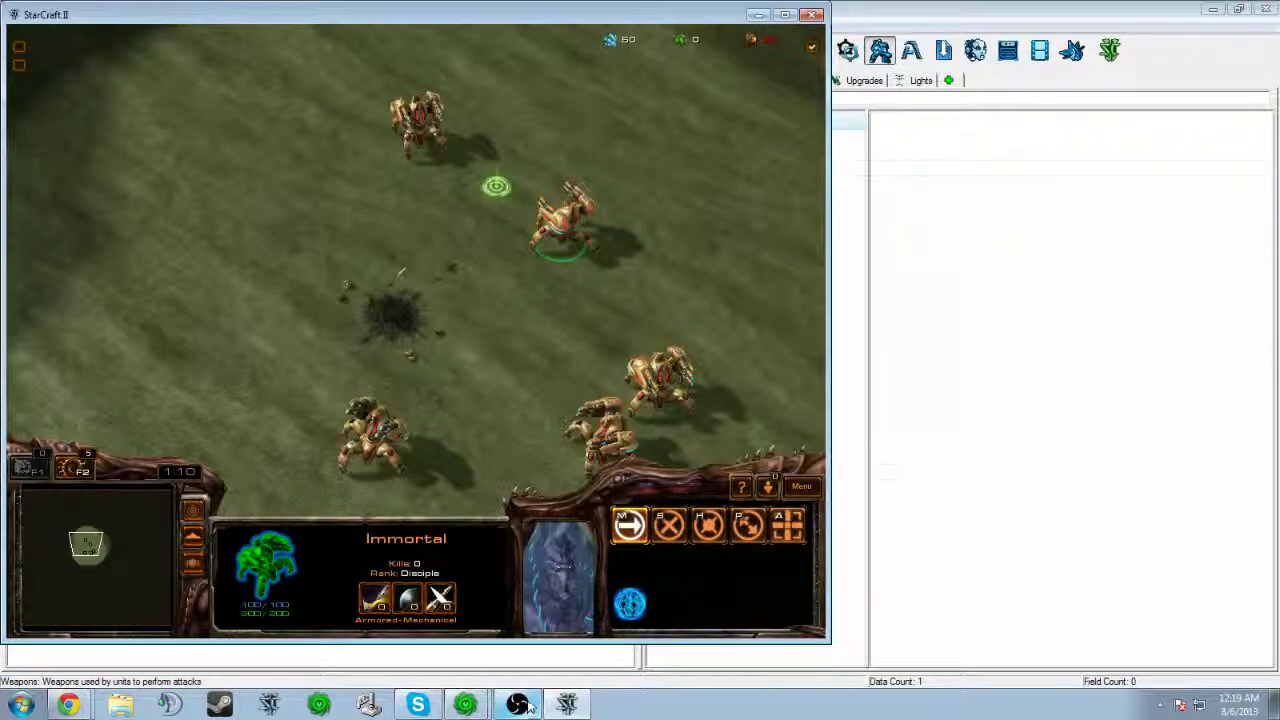
{"action": "left_click", "coordinate": [900, 297]}
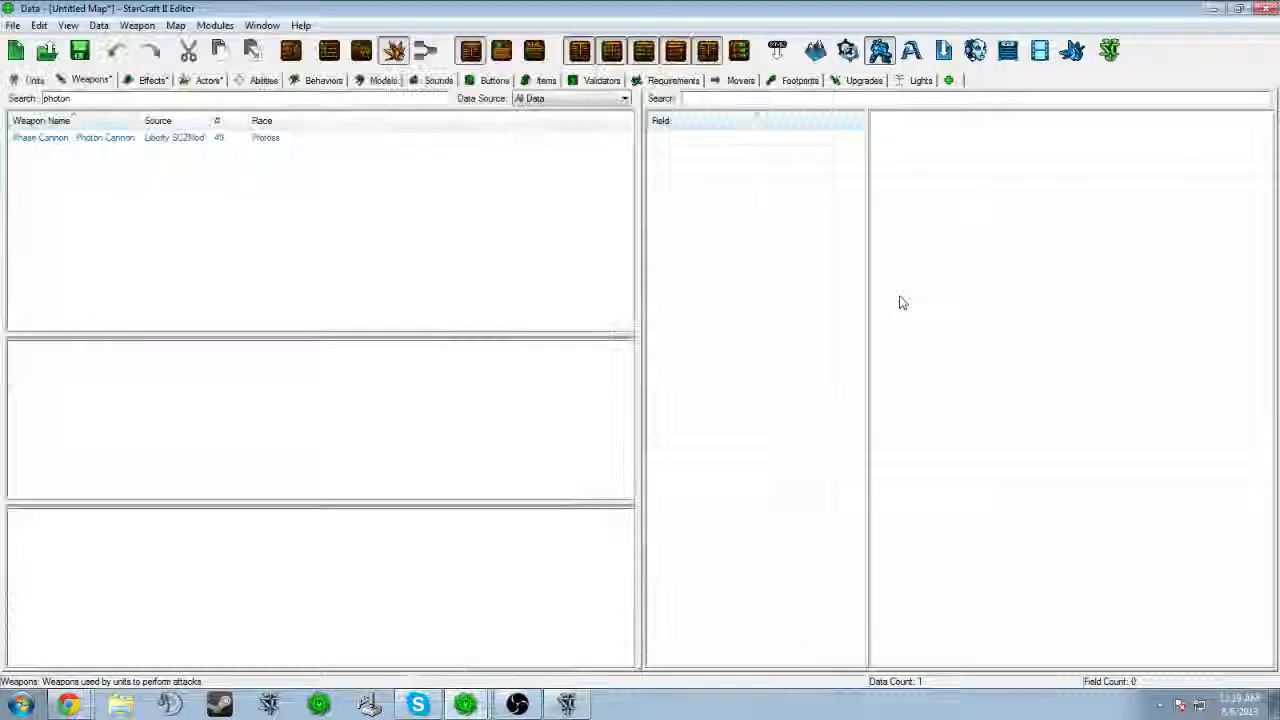
{"action": "double_click", "coordinate": [173, 98]}
{"action": "key", "text": "BackSpace"}
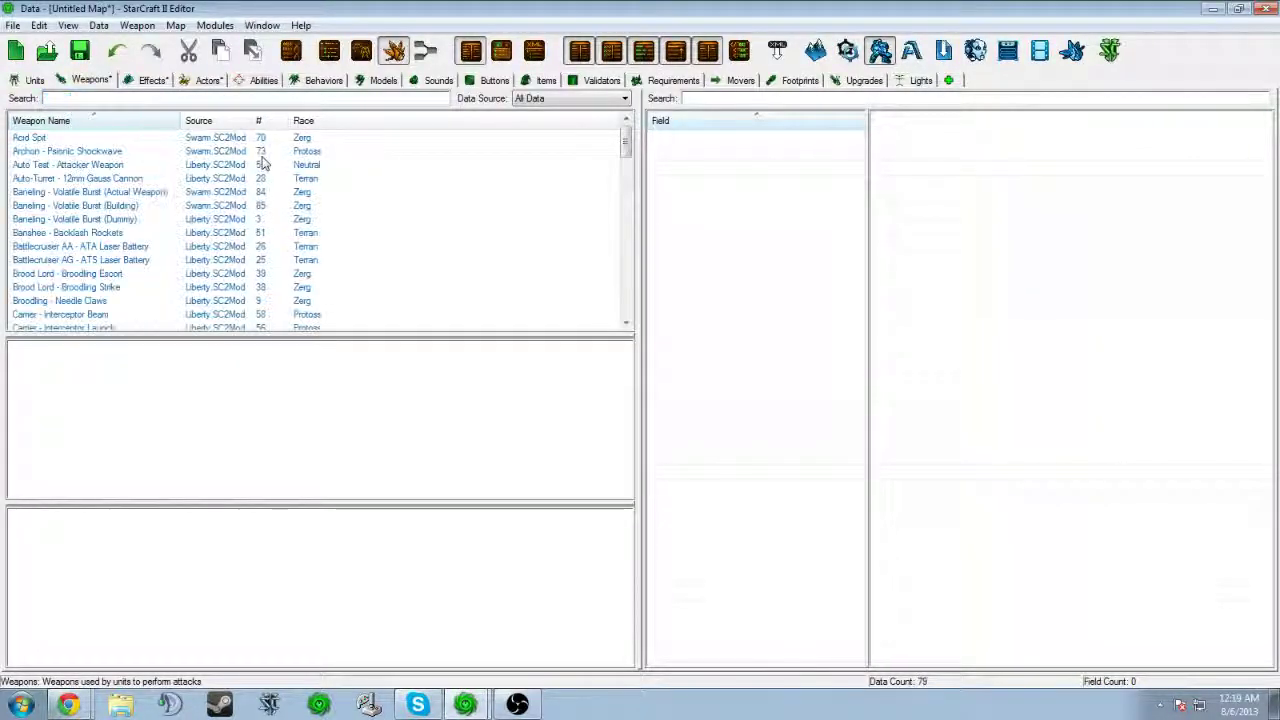
Step: Look over the effect types offered for a new effect in the effects data, without creating one
{"action": "left_click", "coordinate": [150, 80]}
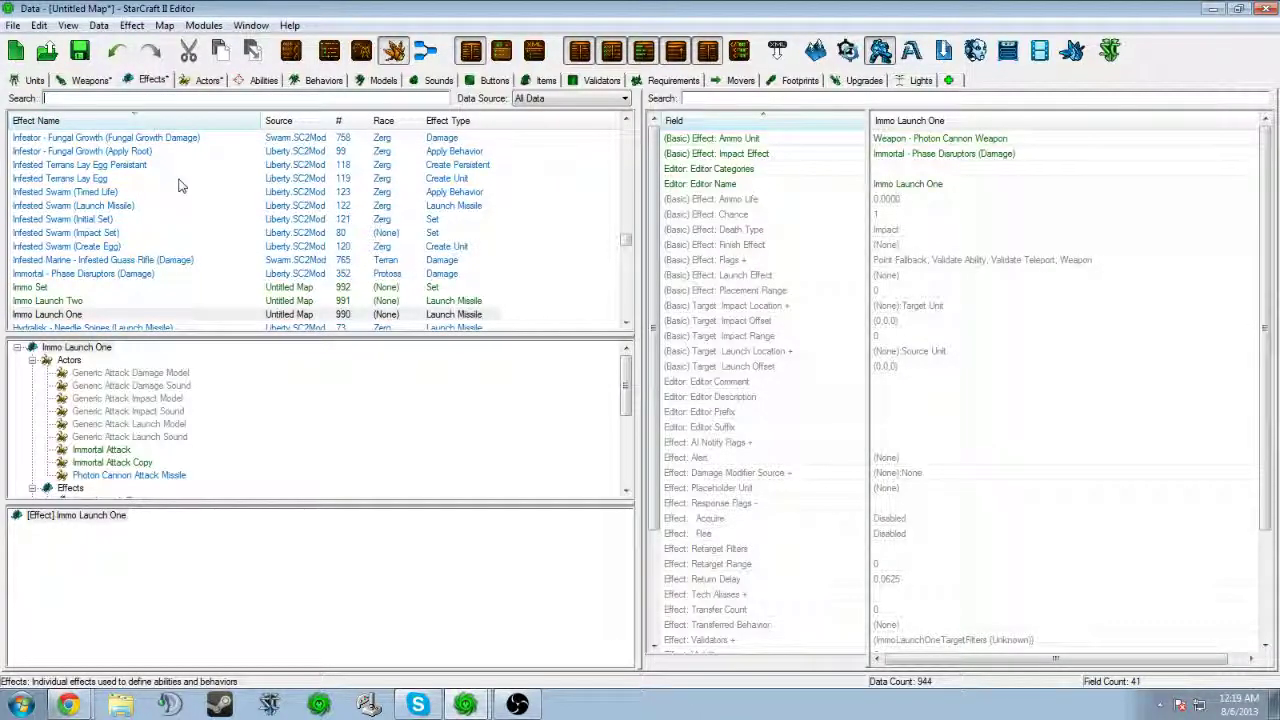
{"action": "right_click", "coordinate": [180, 182]}
{"action": "left_click", "coordinate": [210, 184]}
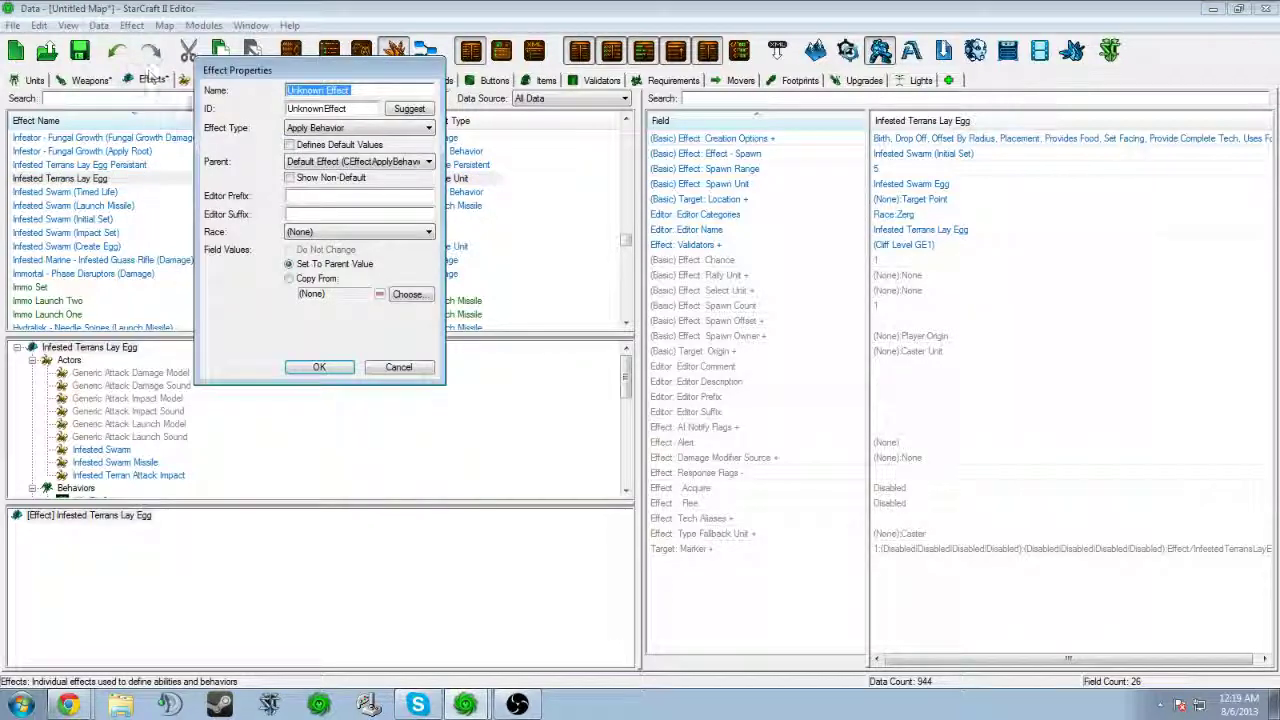
{"action": "left_click", "coordinate": [360, 127]}
{"action": "left_click", "coordinate": [360, 127]}
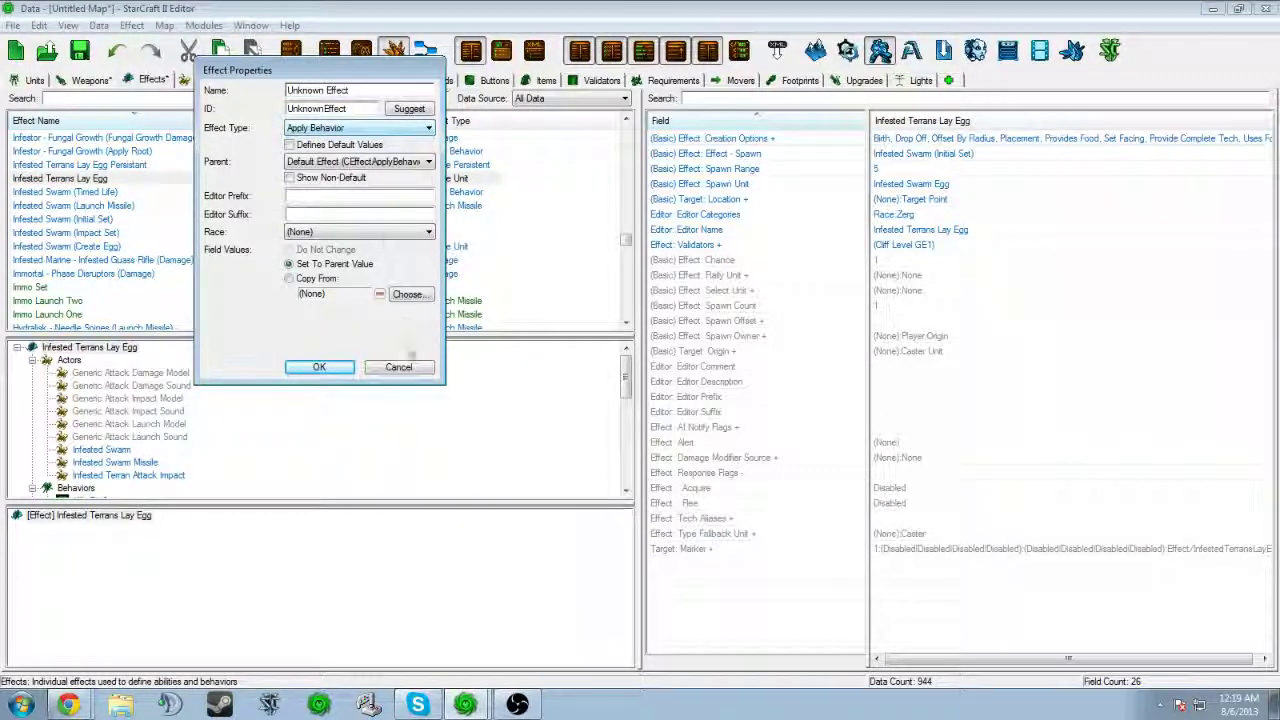
{"action": "left_click", "coordinate": [415, 367]}
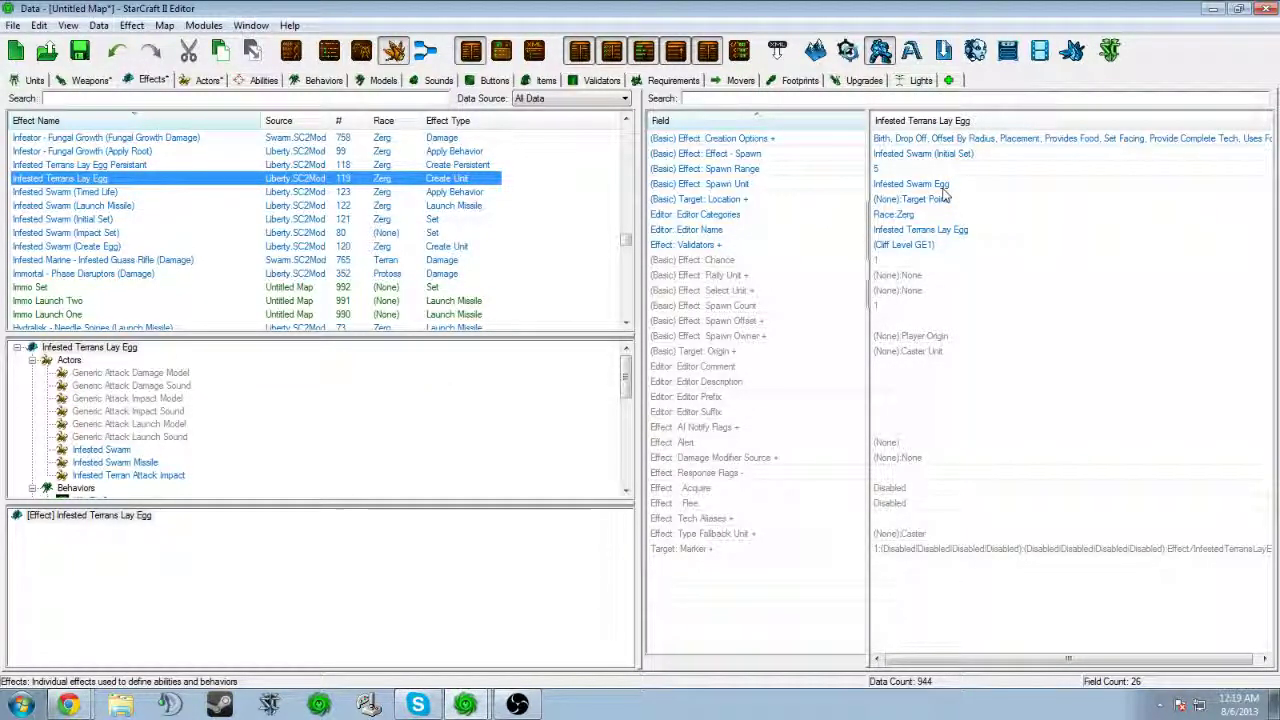
Step: Look over the properties offered for a new behavior in the behaviors data, without creating one
{"action": "left_click", "coordinate": [322, 80]}
{"action": "left_click", "coordinate": [108, 192]}
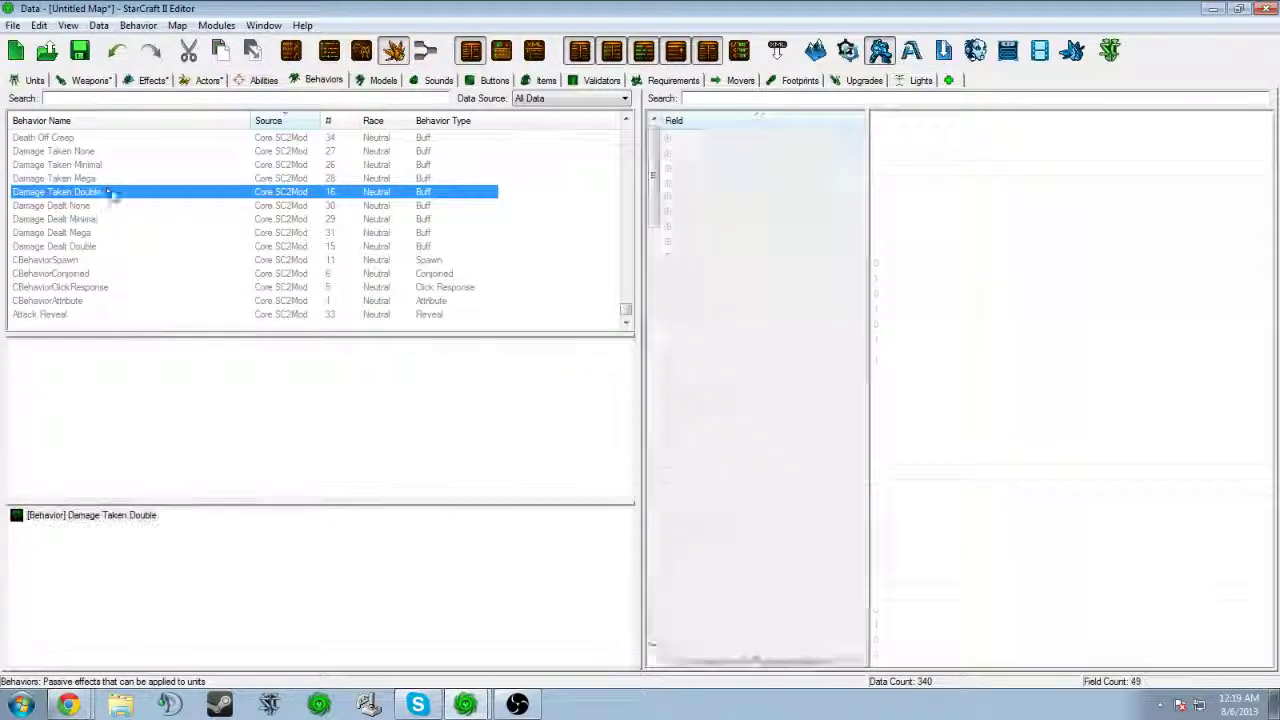
{"action": "right_click", "coordinate": [108, 192]}
{"action": "left_click", "coordinate": [240, 199]}
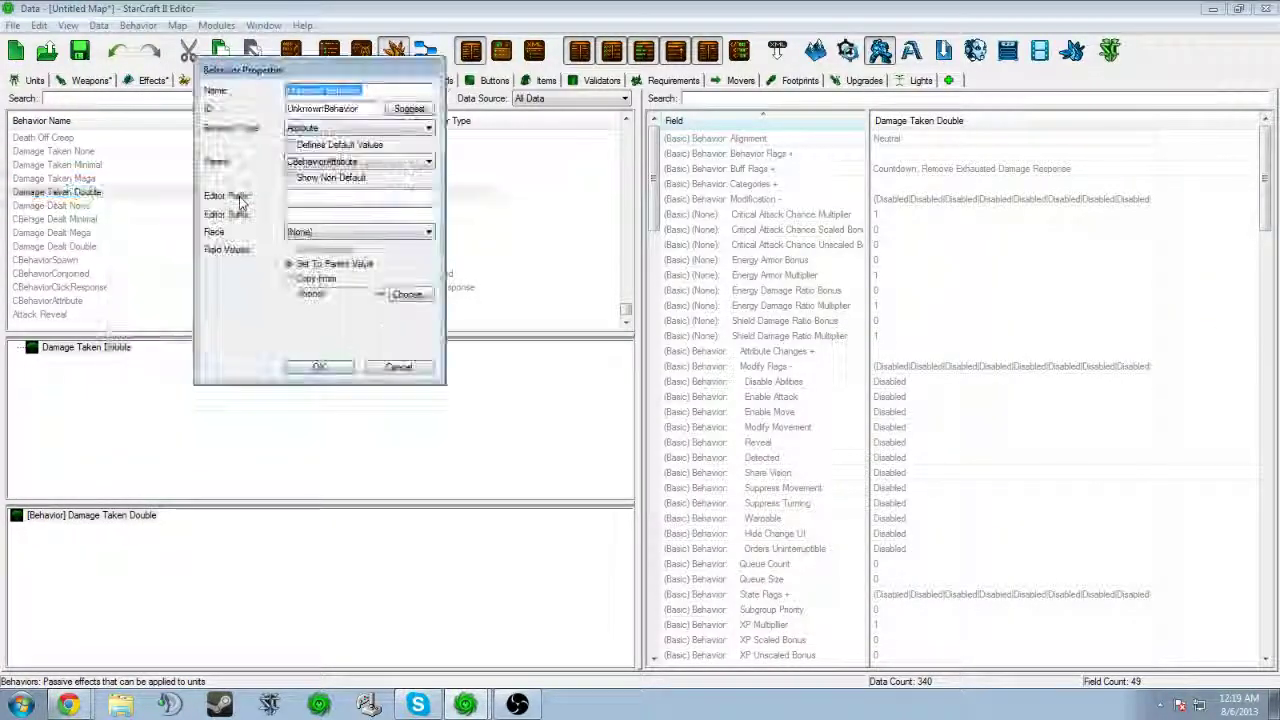
{"action": "left_click", "coordinate": [400, 338]}
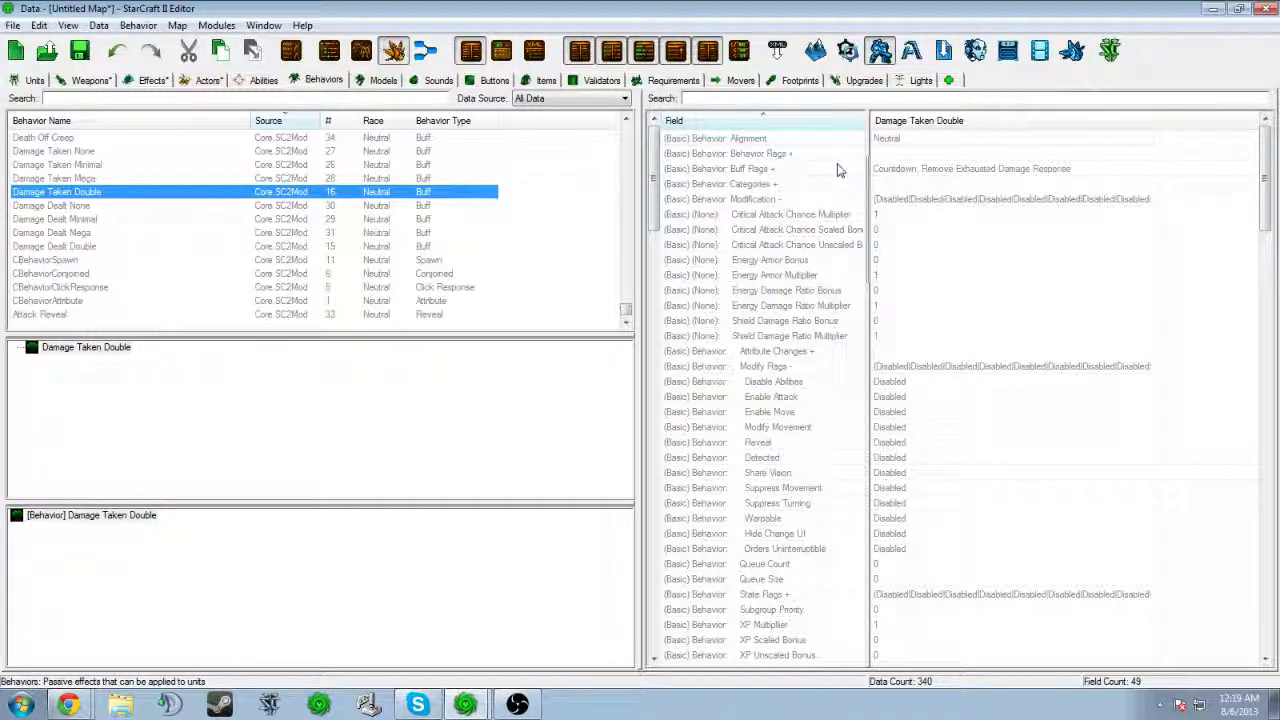
{"action": "left_click", "coordinate": [150, 80]}
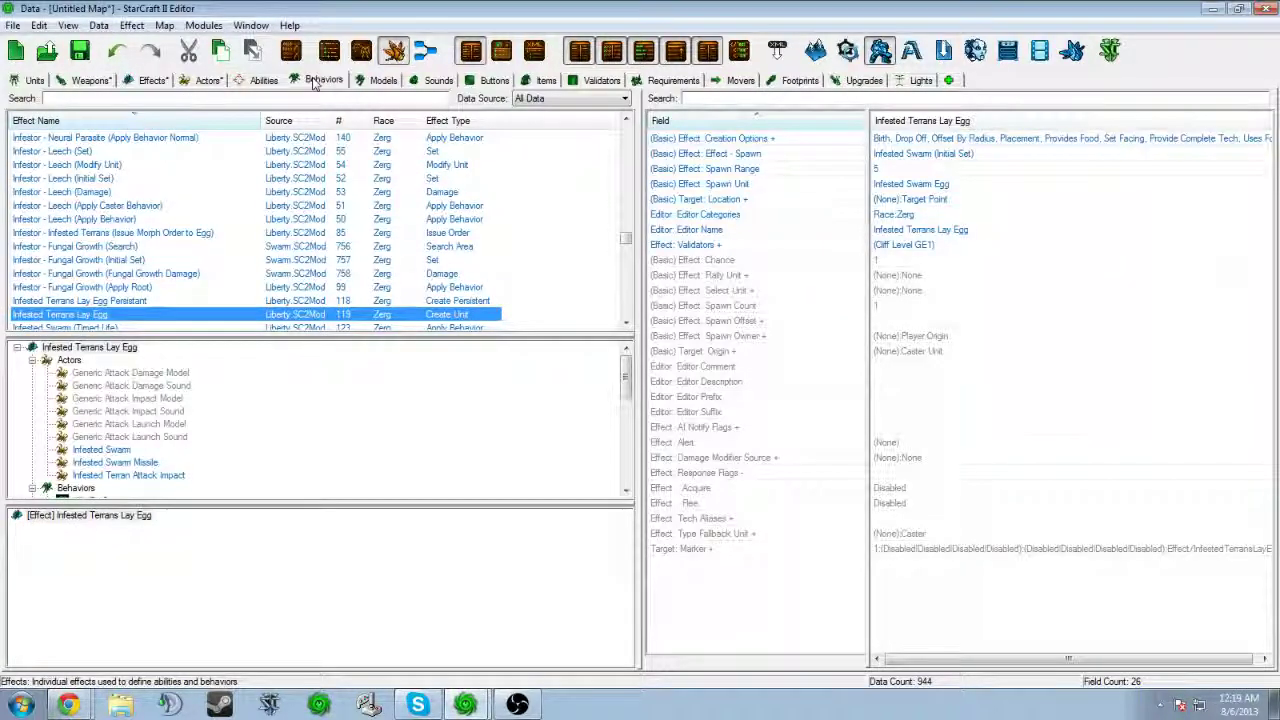
{"action": "left_click", "coordinate": [323, 80]}
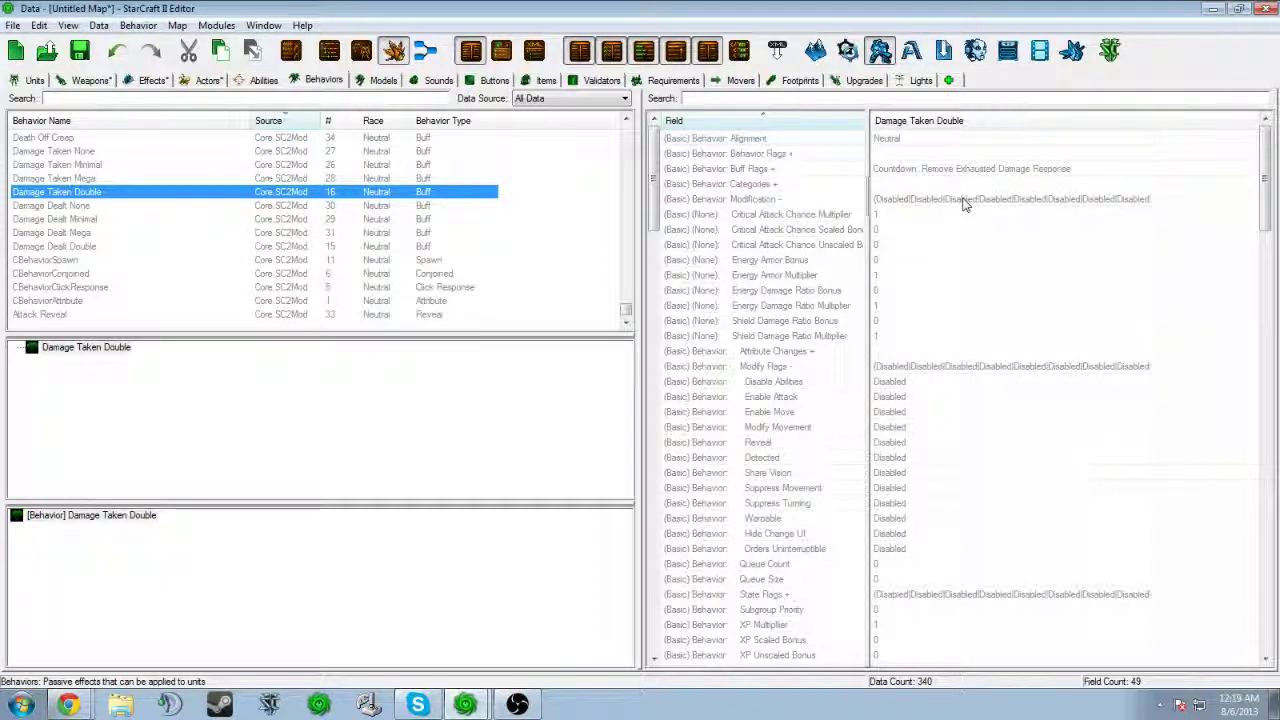
{"action": "left_click", "coordinate": [150, 80]}
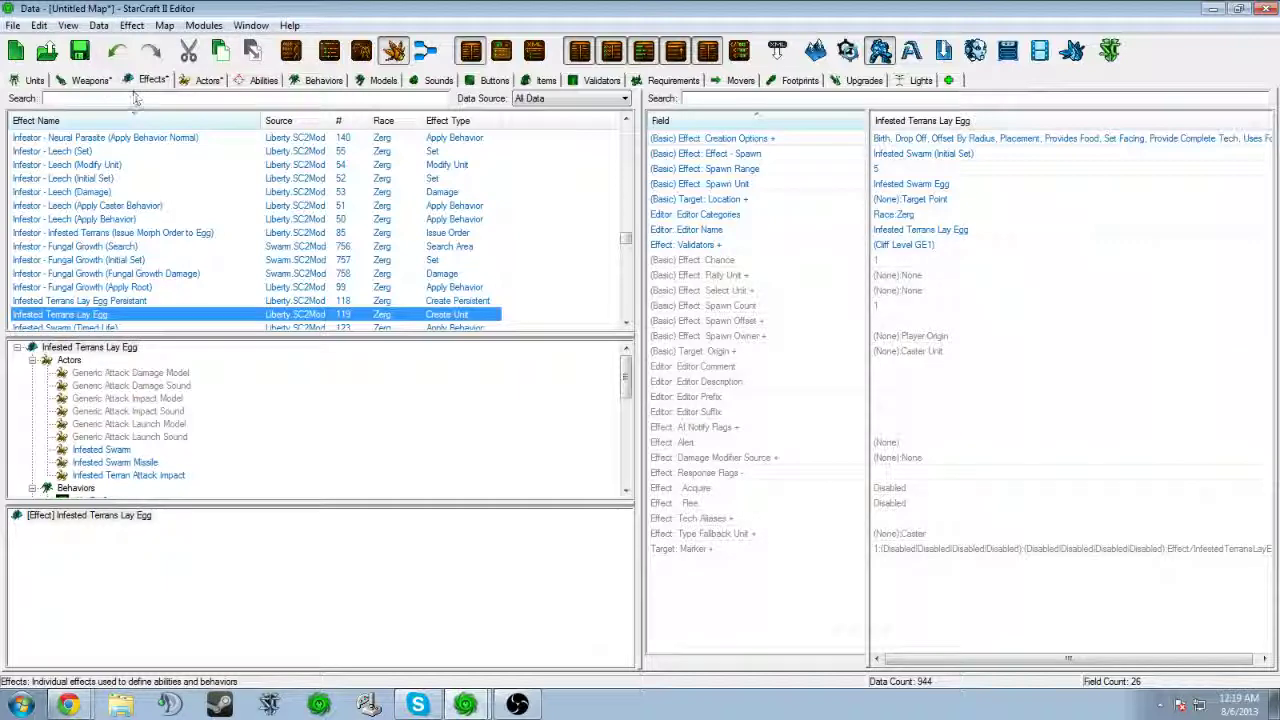
Step: Search the effects data for "immo set" and select the Immo Set effect to review its fields
{"action": "scroll", "coordinate": [126, 245], "scroll_direction": "up", "scroll_amount": 5}
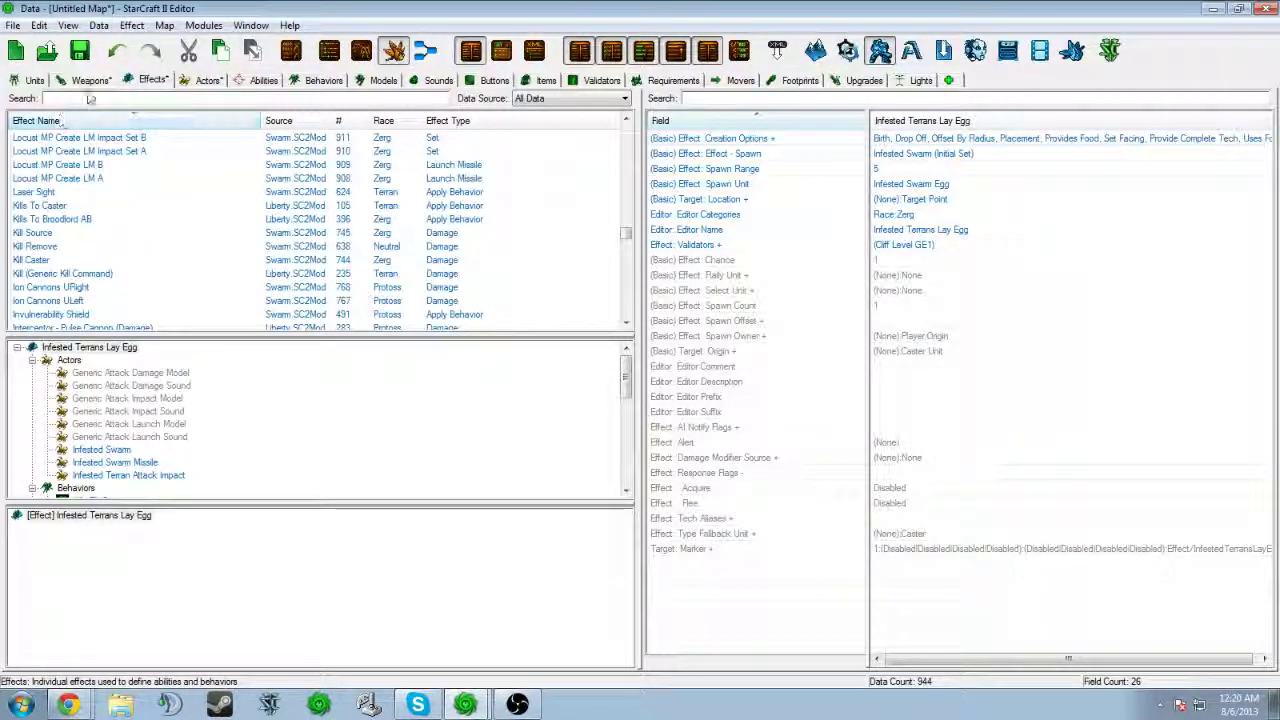
{"action": "left_click", "coordinate": [93, 97]}
{"action": "type", "text": "immo set"}
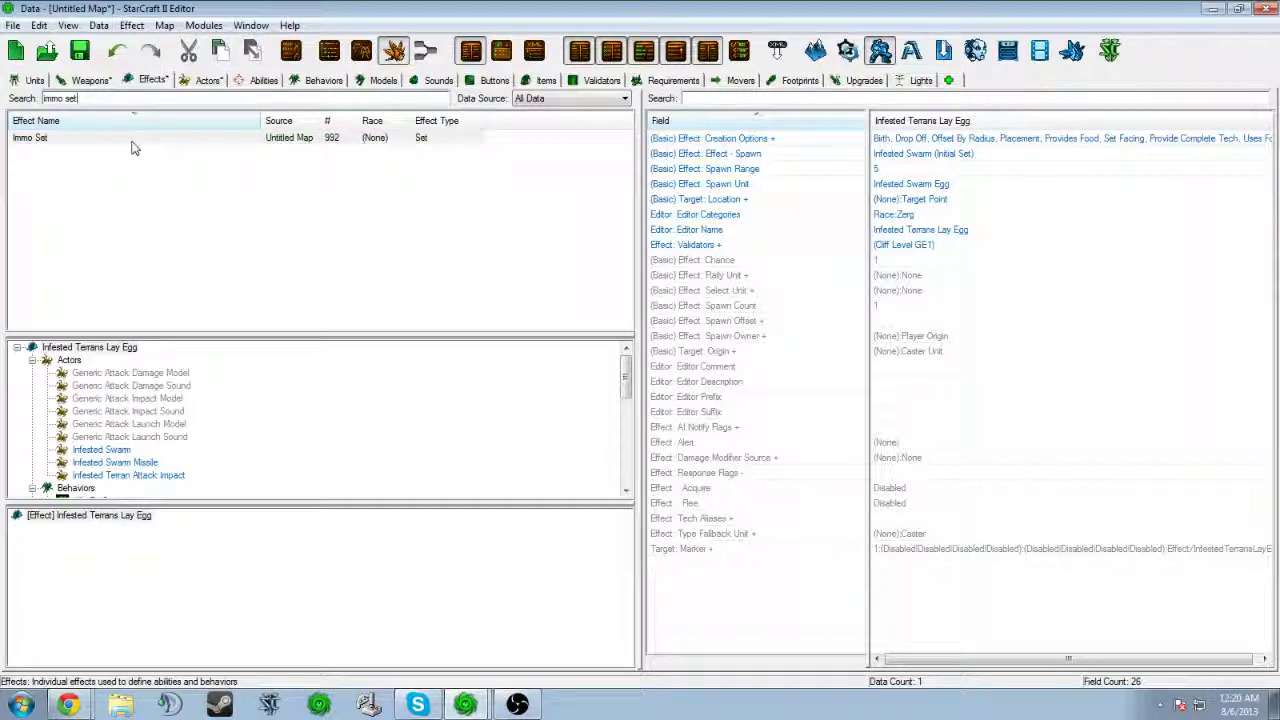
{"action": "left_click", "coordinate": [132, 138]}
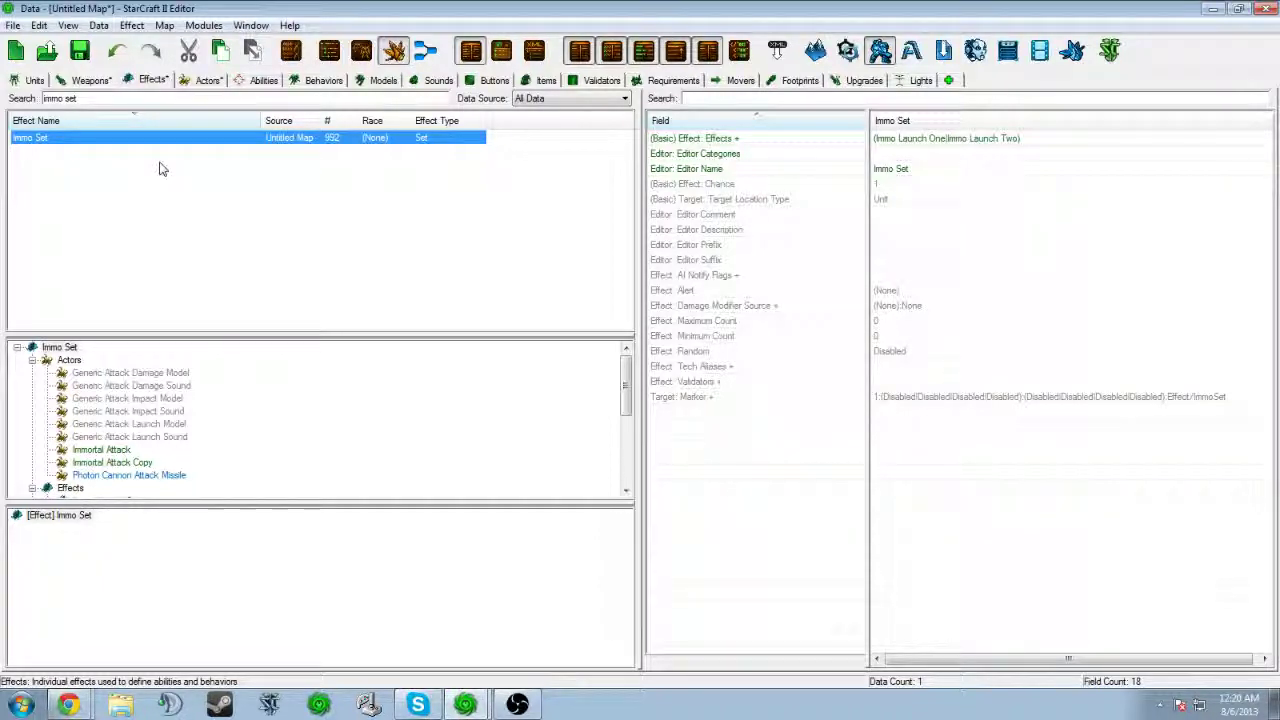
Step: Switch to the actors data and clear the "immo set" filter from the actor list
{"action": "left_click", "coordinate": [208, 80]}
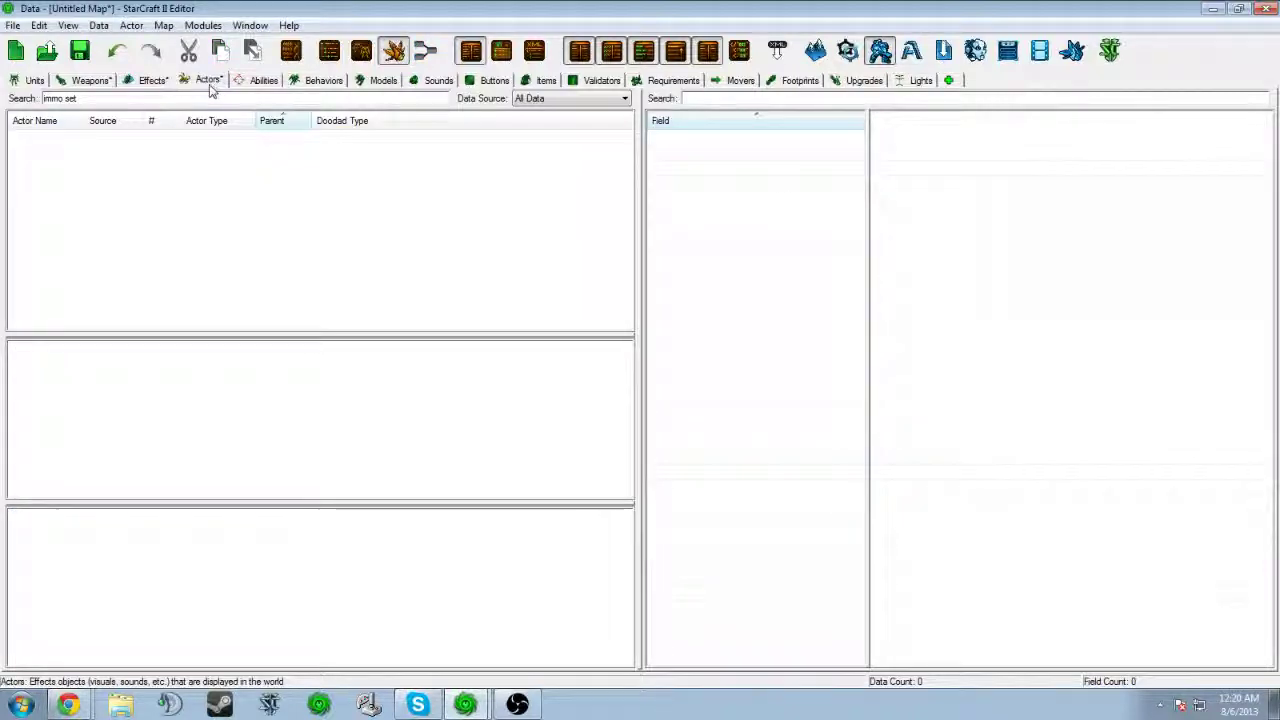
{"action": "left_click_drag", "start_coordinate": [90, 99], "coordinate": [15, 105]}
{"action": "key", "text": "BackSpace"}
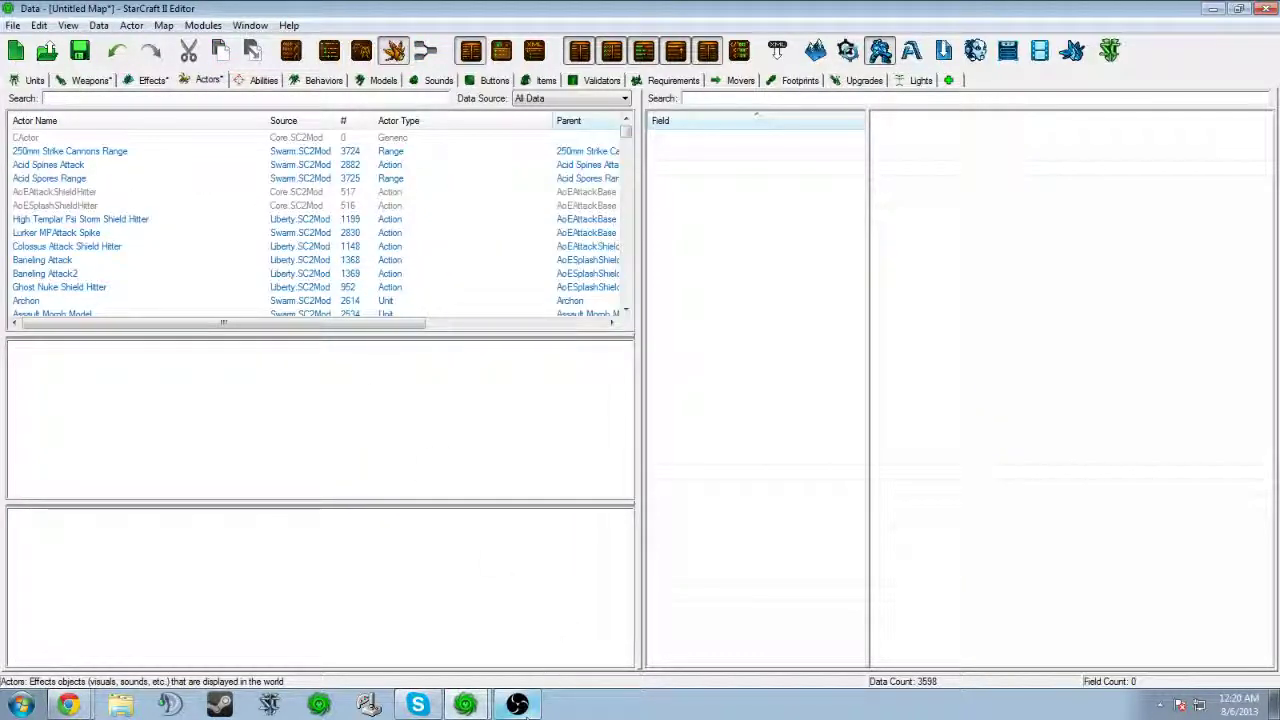
{"action": "left_click", "coordinate": [517, 704]}
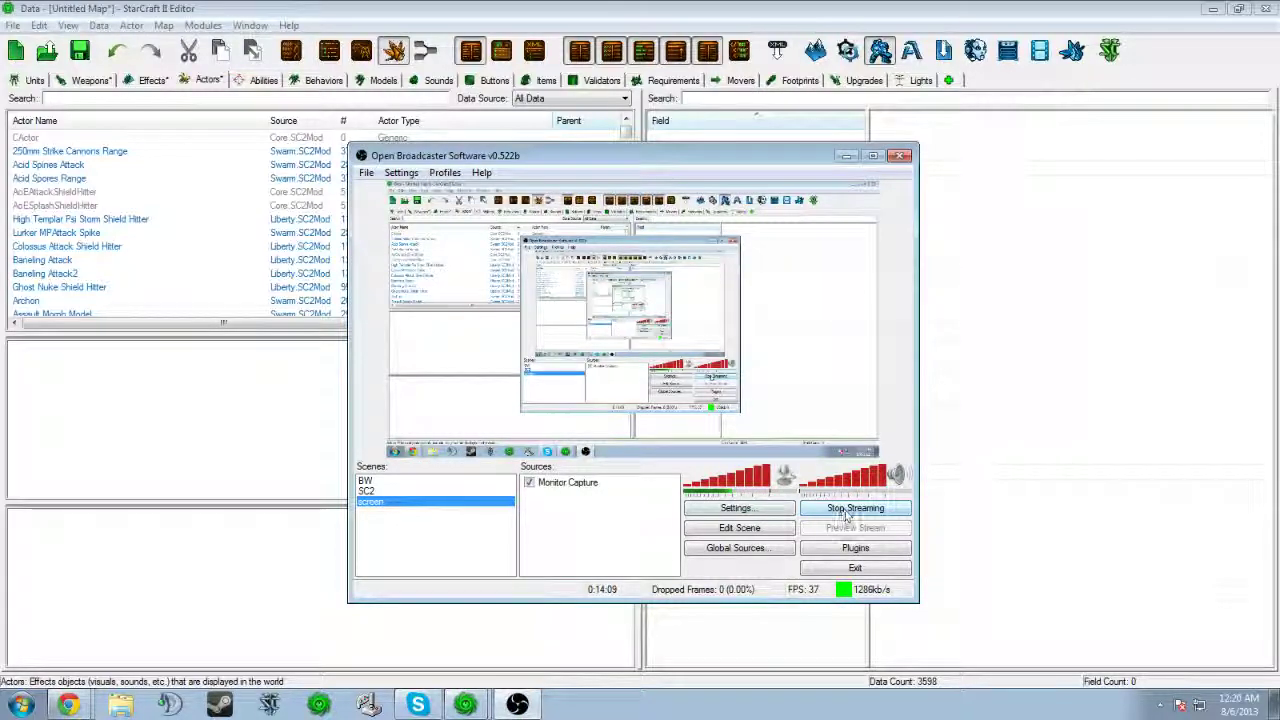